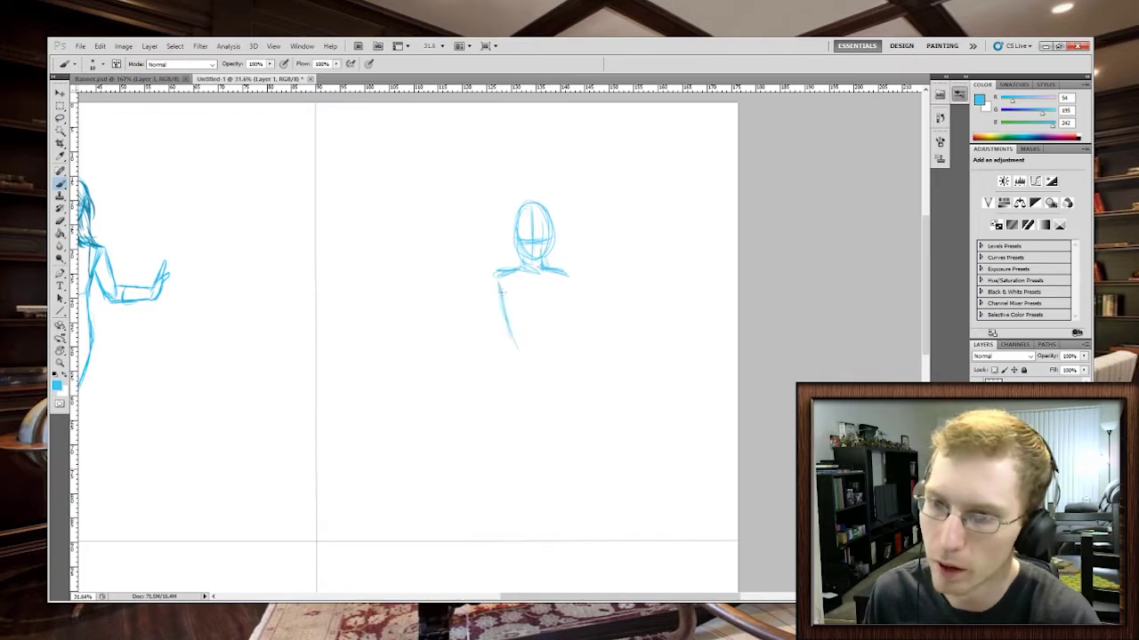
Step: Sketch the second side of the torso, one upper arm, and a flared skirt outline below the waist
left_click_drag(569, 279, 559, 336)
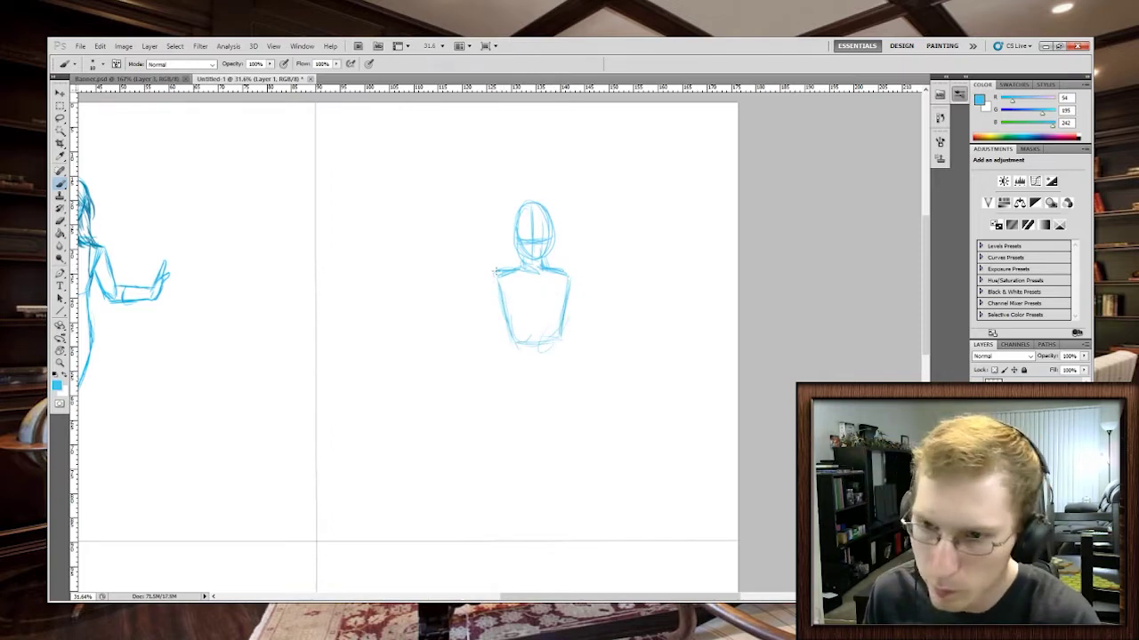
mouse_move(487, 290)
left_mouse_down()
mouse_move(485, 330)
mouse_move(499, 344)
mouse_move(501, 302)
mouse_move(506, 346)
mouse_move(502, 431)
mouse_move(468, 407)
mouse_move(584, 422)
left_mouse_up()
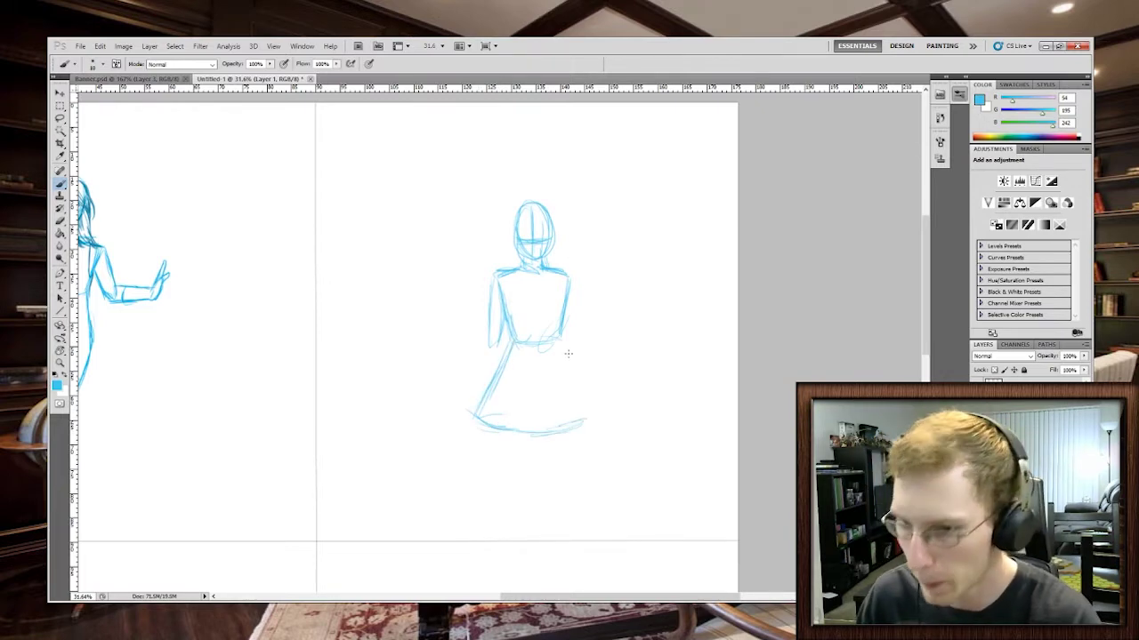
mouse_move(557, 336)
left_mouse_down()
mouse_move(591, 409)
mouse_move(572, 424)
mouse_move(598, 410)
left_mouse_up()
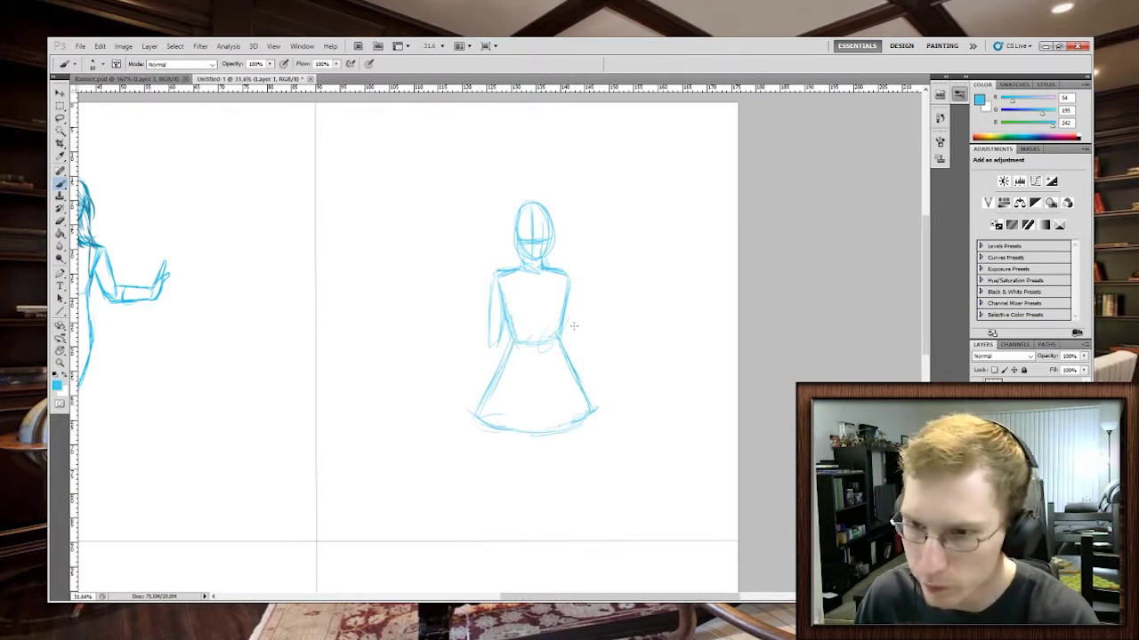
Step: Sketch the other arm from the shoulder and add the forearm and hand beside the skirt on the opposite side
mouse_move(567, 283)
left_mouse_down()
mouse_move(574, 343)
mouse_move(587, 345)
mouse_move(598, 388)
left_mouse_up()
left_click_drag(589, 340, 606, 384)
left_click_drag(496, 339, 474, 391)
mouse_move(480, 388)
left_mouse_down()
mouse_move(499, 328)
mouse_move(468, 406)
left_mouse_up()
left_click_drag(478, 370, 471, 402)
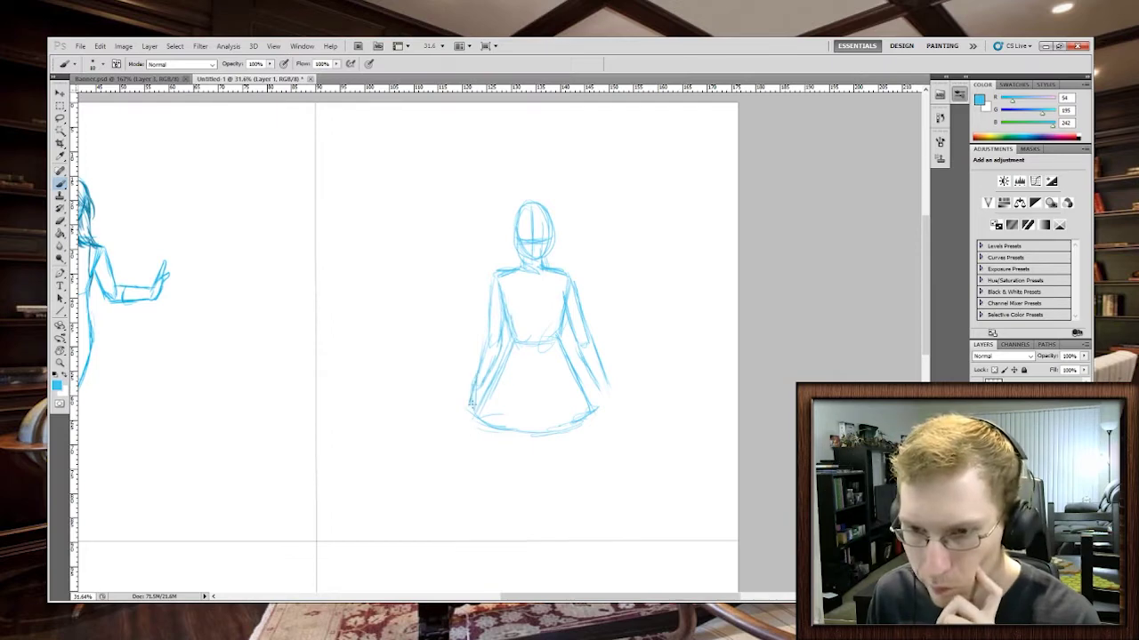
Step: Sketch both legs below the skirt hem, marking the knees and the start of the lower legs
mouse_move(538, 433)
left_mouse_down()
mouse_move(537, 458)
mouse_move(558, 466)
left_mouse_up()
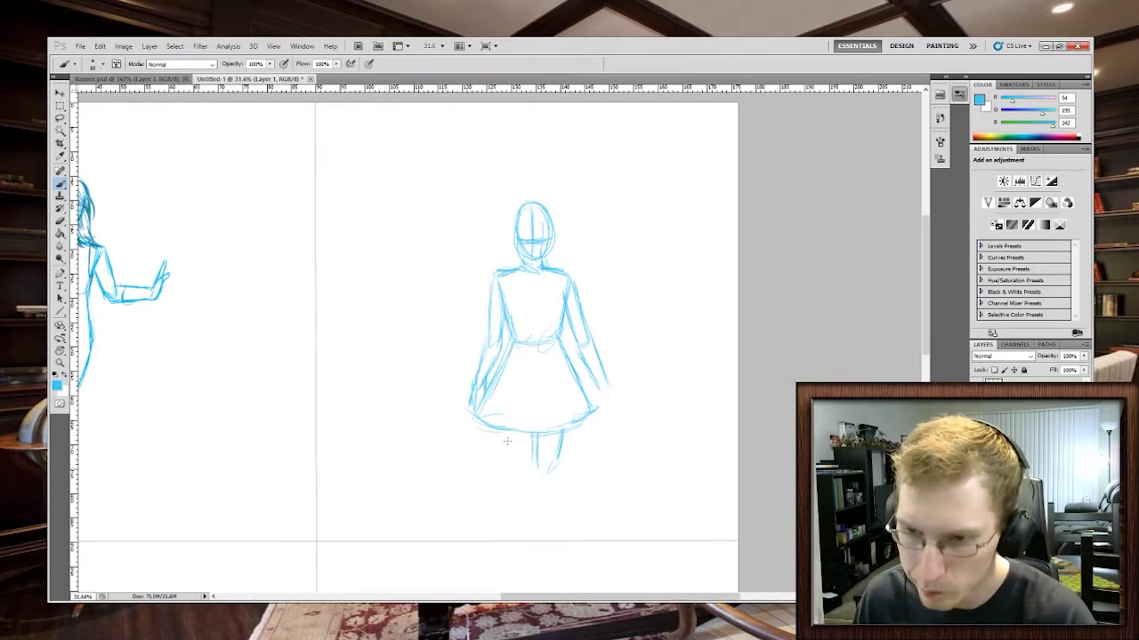
mouse_move(508, 431)
left_mouse_down()
mouse_move(517, 467)
mouse_move(548, 468)
mouse_move(563, 436)
mouse_move(530, 432)
mouse_move(551, 476)
mouse_move(534, 486)
mouse_move(538, 466)
mouse_move(538, 491)
mouse_move(558, 476)
mouse_move(556, 466)
mouse_move(558, 487)
mouse_move(525, 470)
mouse_move(532, 504)
left_mouse_up()
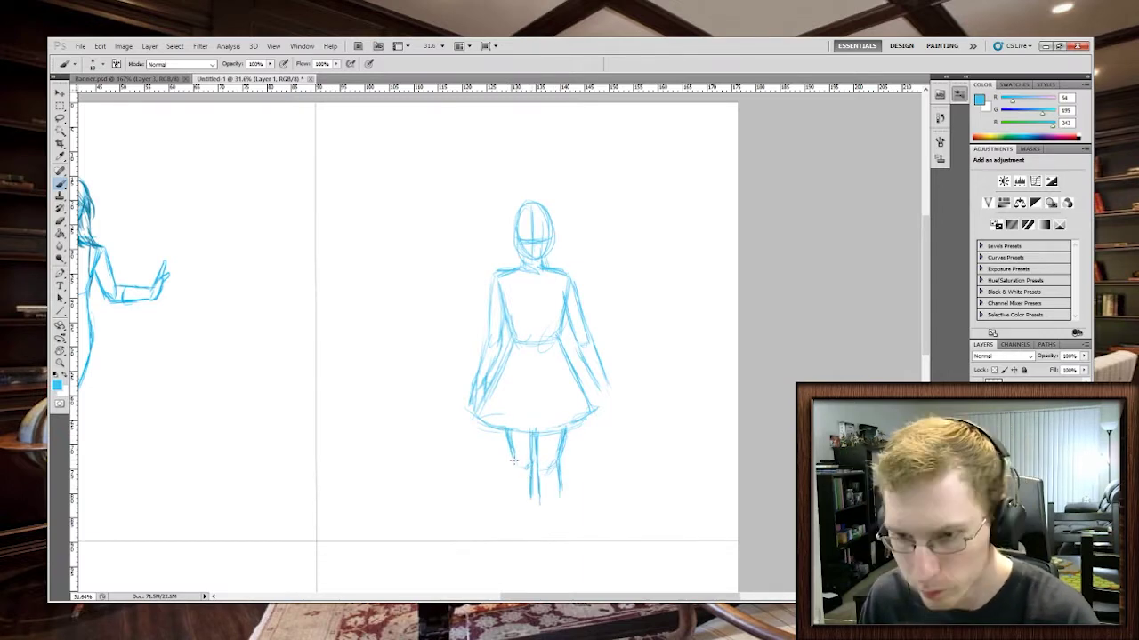
left_click_drag(514, 460, 506, 495)
mouse_move(504, 430)
left_mouse_down()
mouse_move(512, 471)
mouse_move(514, 458)
left_mouse_up()
Step: Rough in the hair parting and the long wavy strands falling over the shoulder on the figure's left-hand side
scroll(535, 327, "up", 6)
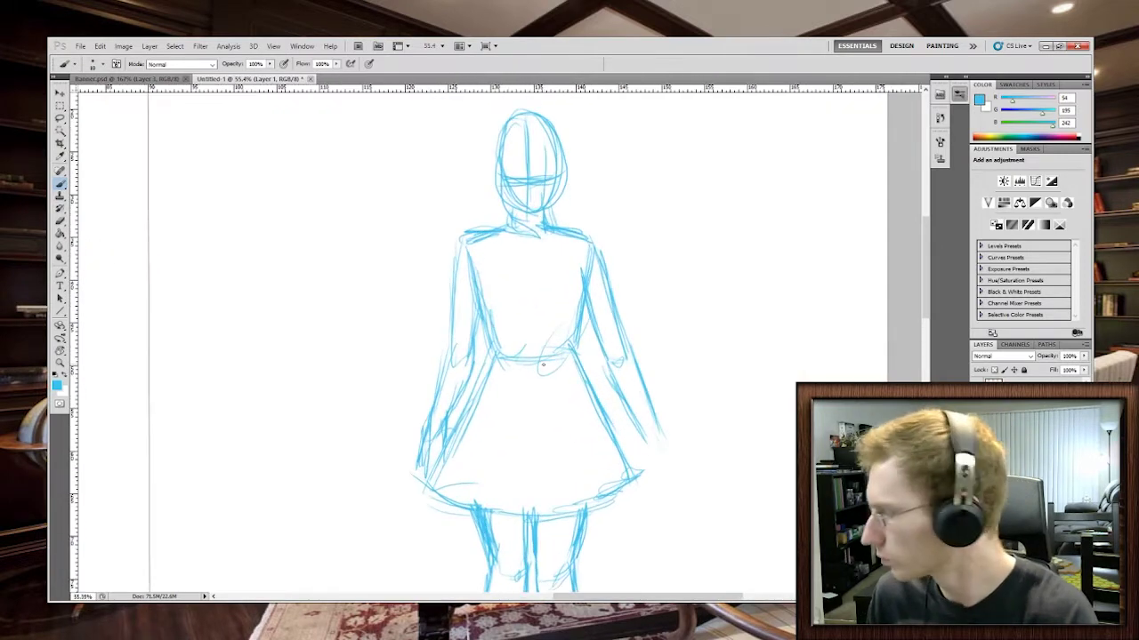
scroll(556, 420, "up", 3)
mouse_move(526, 204)
left_mouse_down()
mouse_move(536, 219)
mouse_move(532, 192)
left_mouse_up()
mouse_move(543, 183)
left_mouse_down()
mouse_move(537, 217)
mouse_move(489, 249)
left_mouse_up()
mouse_move(504, 191)
left_mouse_down()
mouse_move(492, 226)
mouse_move(485, 212)
left_mouse_up()
mouse_move(525, 185)
left_mouse_down()
mouse_move(492, 205)
mouse_move(481, 247)
left_mouse_up()
mouse_move(491, 188)
left_mouse_down()
mouse_move(518, 185)
mouse_move(476, 235)
left_mouse_up()
left_click_drag(487, 209, 502, 361)
mouse_move(502, 283)
left_mouse_down()
mouse_move(505, 342)
mouse_move(491, 352)
left_mouse_up()
mouse_move(485, 247)
left_mouse_down()
mouse_move(475, 305)
mouse_move(493, 304)
left_mouse_up()
left_click_drag(502, 270, 511, 326)
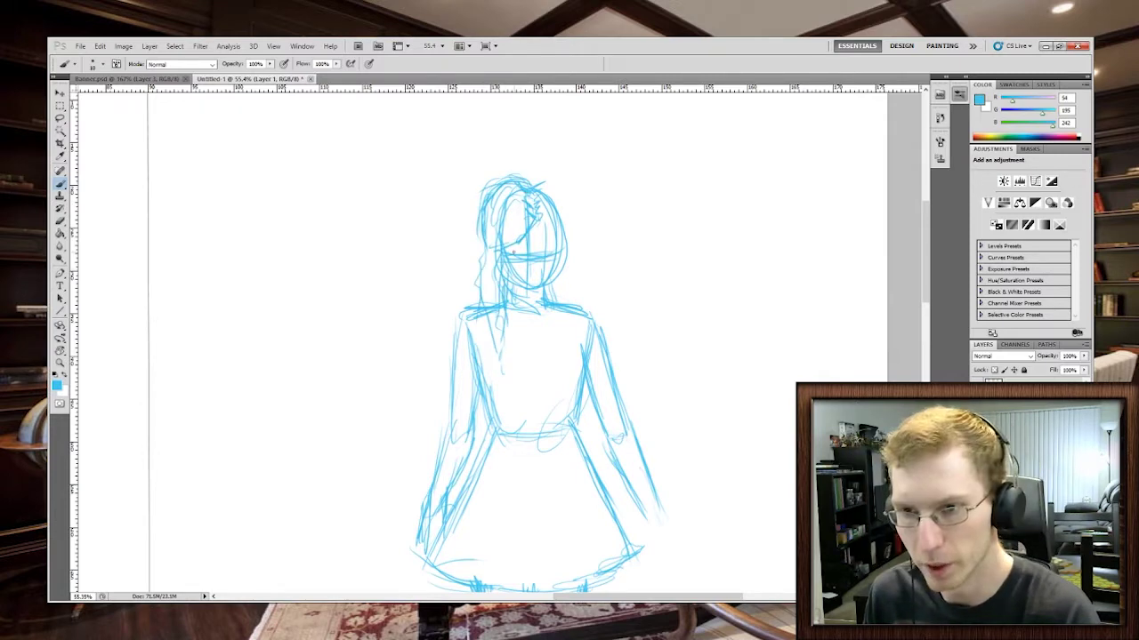
Step: Sketch the fringe across the forehead and reinforce the hair outline at the crown and left-hand side
mouse_move(525, 230)
left_mouse_down()
mouse_move(503, 253)
mouse_move(564, 249)
left_mouse_up()
left_click_drag(525, 185, 561, 201)
mouse_move(516, 187)
left_mouse_down()
mouse_move(484, 226)
mouse_move(479, 265)
left_mouse_up()
left_click_drag(476, 233, 471, 274)
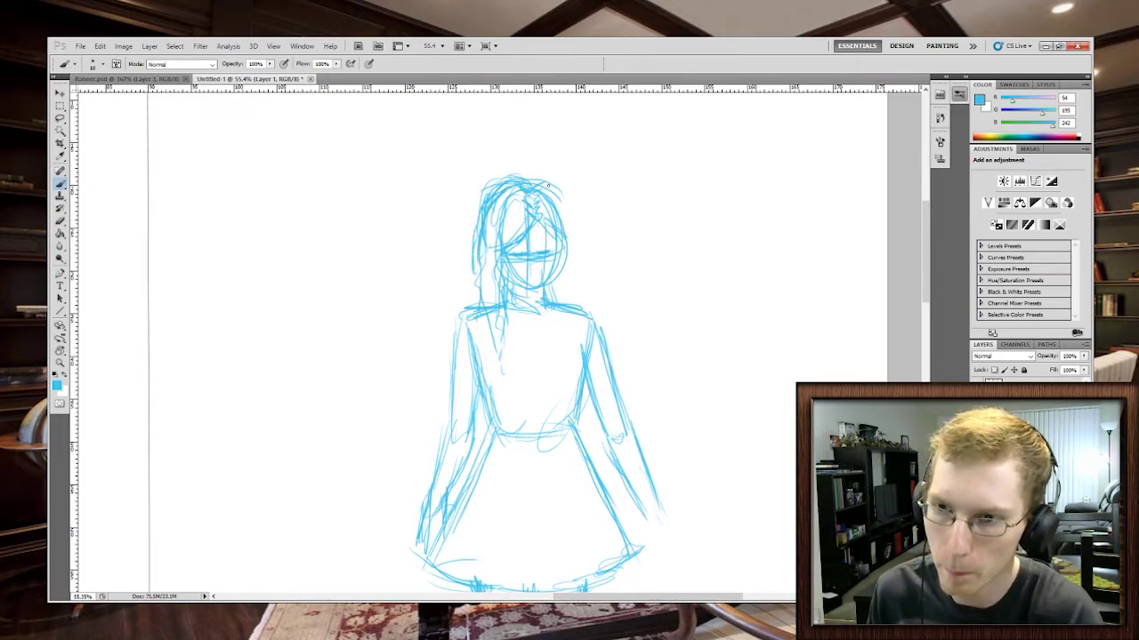
Step: Sketch the long hair down the right-hand side of the head past the shoulder, with inner strands beside the neck
left_click_drag(548, 185, 571, 265)
mouse_move(555, 205)
left_mouse_down()
mouse_move(572, 259)
mouse_move(577, 367)
left_mouse_up()
left_click_drag(562, 267, 578, 386)
left_click_drag(571, 230, 580, 371)
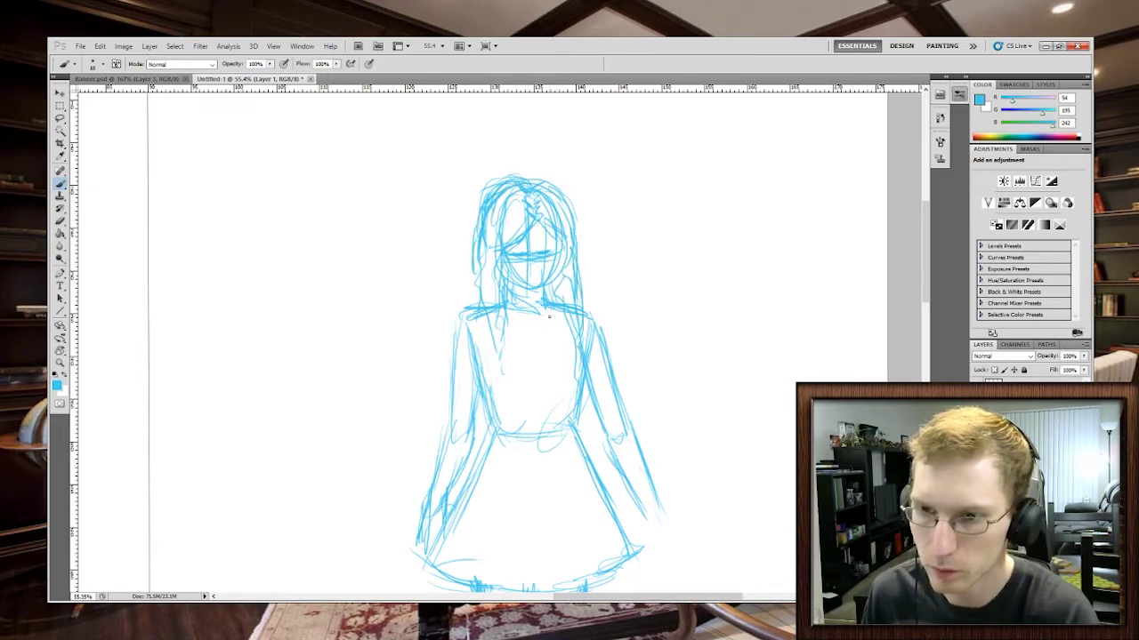
left_click_drag(548, 283, 562, 302)
left_click_drag(564, 251, 551, 290)
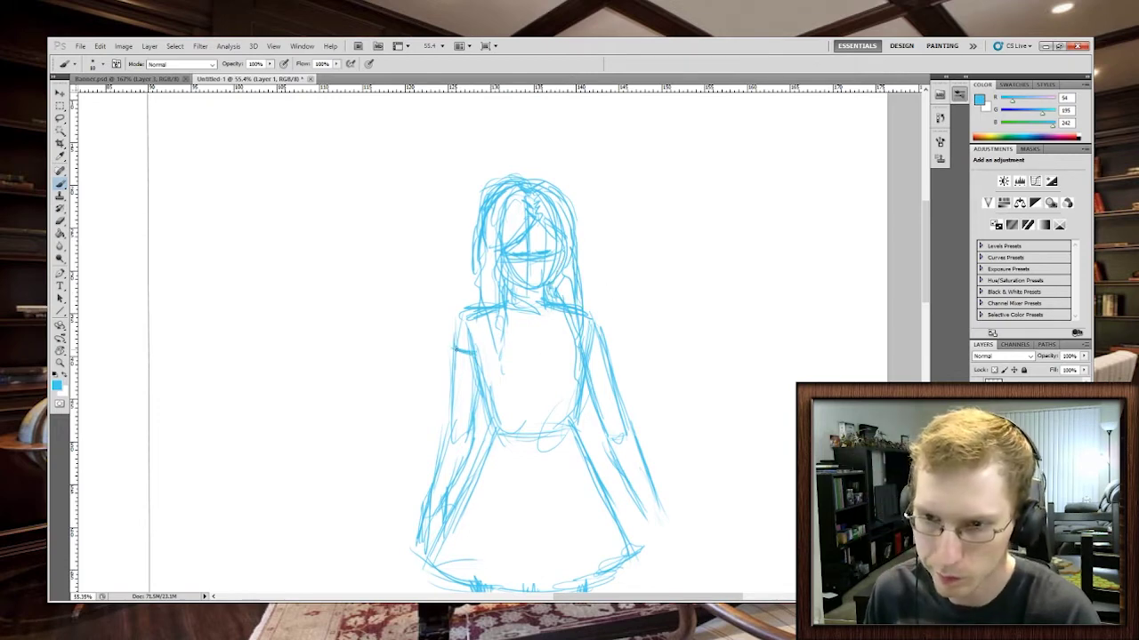
Step: Sketch short cap sleeves on both upper arms and reinforce the shoulder line
left_click_drag(461, 313, 452, 351)
mouse_move(598, 316)
left_mouse_down()
mouse_move(591, 353)
mouse_move(605, 339)
left_mouse_up()
left_click_drag(555, 309, 596, 319)
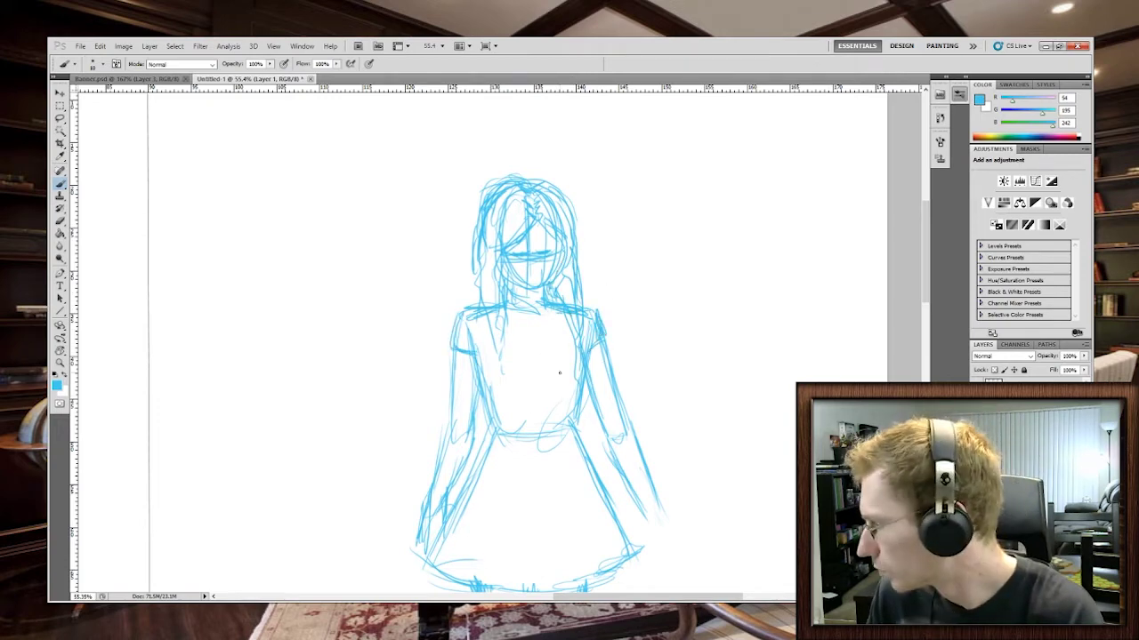
Step: Reinforce the bodice side and sketch a curved seam across the chest with small fold lines beneath it
mouse_move(479, 359)
left_mouse_down()
mouse_move(516, 373)
mouse_move(485, 393)
left_mouse_up()
left_click_drag(483, 383, 496, 412)
left_click_drag(487, 396, 496, 439)
left_click_drag(488, 357, 523, 380)
mouse_move(504, 387)
left_mouse_down()
mouse_move(575, 368)
mouse_move(508, 377)
mouse_move(577, 404)
mouse_move(511, 398)
left_mouse_up()
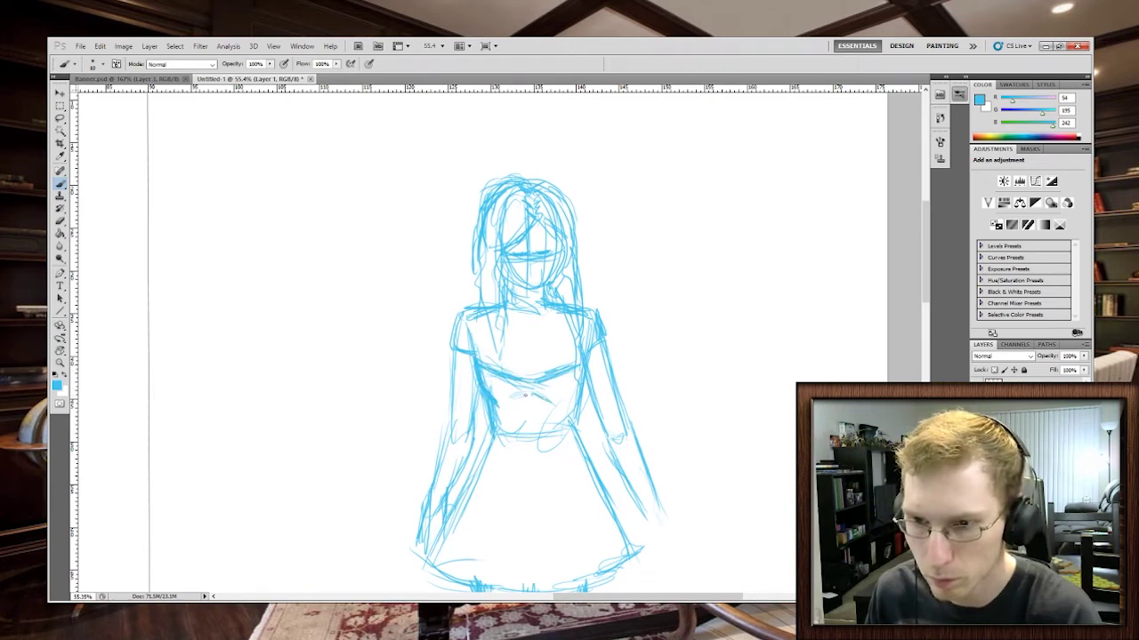
Step: Strengthen the left-hand edge and hem of the skirt and add the first fold lines along that side
scroll(498, 391, "down", 4)
left_click_drag(489, 270, 429, 387)
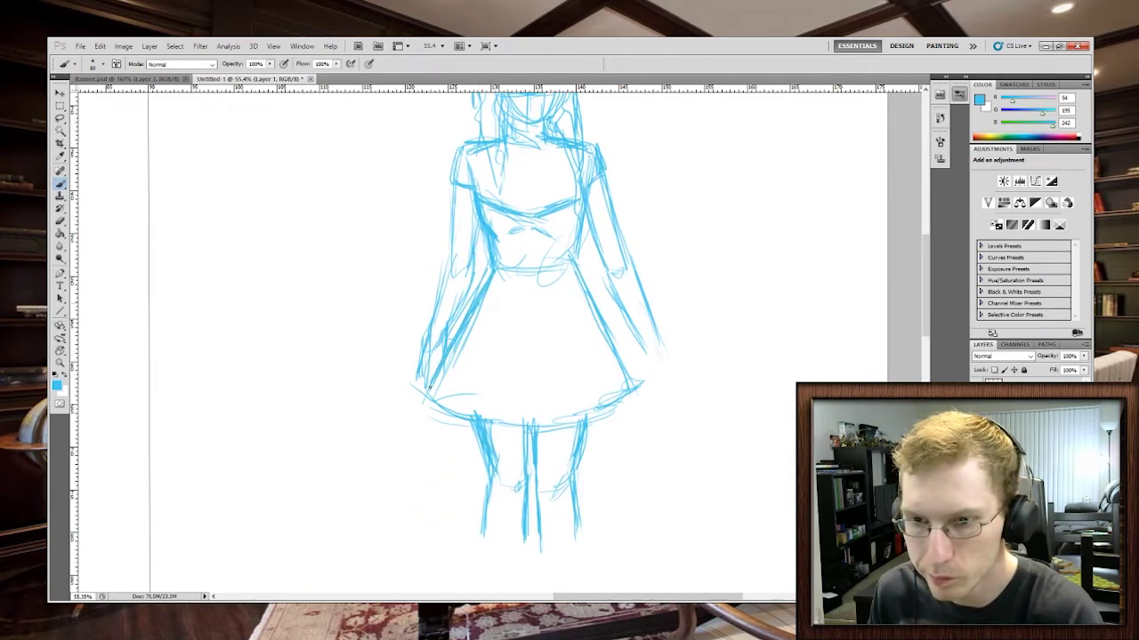
left_click_drag(463, 334, 429, 396)
left_click_drag(496, 283, 459, 374)
mouse_move(481, 313)
left_mouse_down()
mouse_move(445, 413)
mouse_move(450, 403)
mouse_move(471, 415)
left_mouse_up()
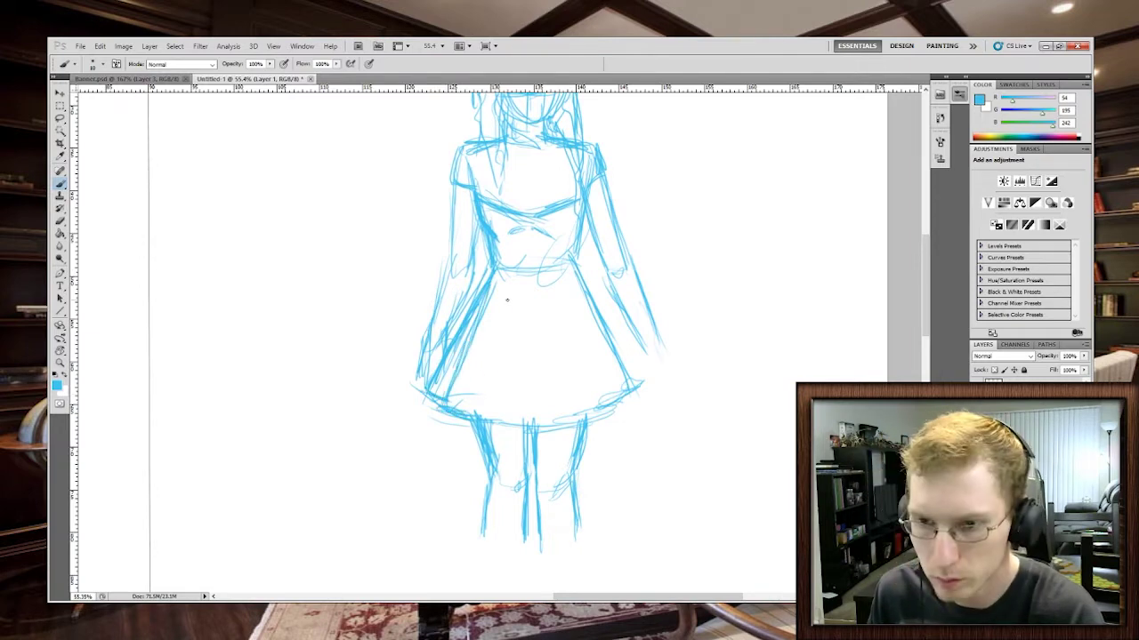
Step: Draw pleat lines through the middle of the skirt and darken the hem beneath them
left_click_drag(507, 300, 480, 416)
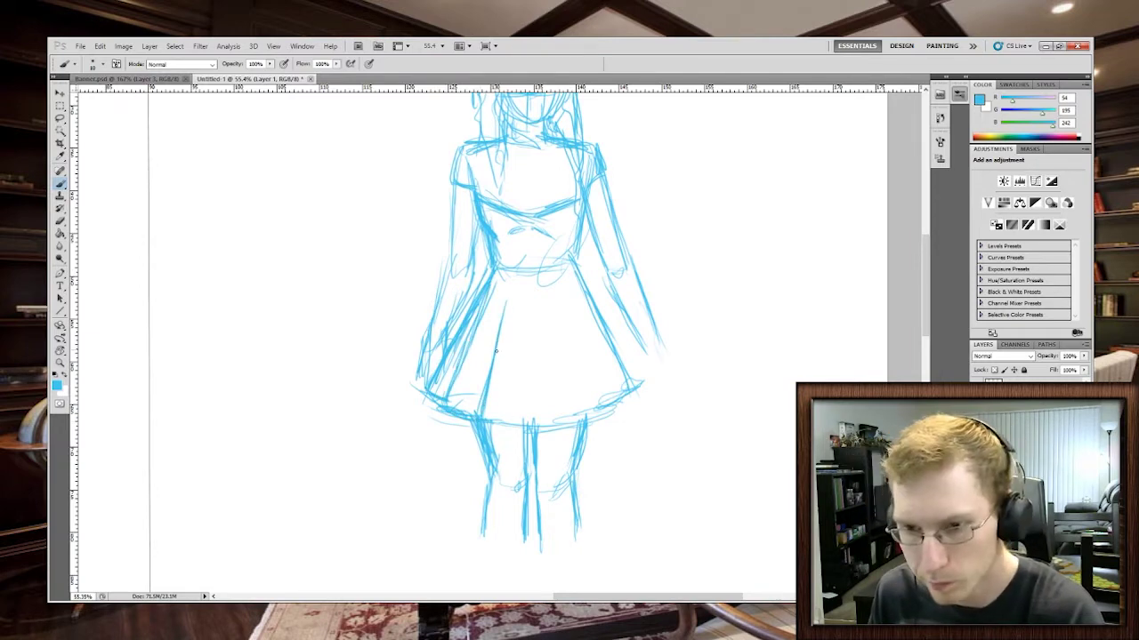
mouse_move(496, 351)
left_mouse_down()
mouse_move(488, 420)
mouse_move(519, 420)
left_mouse_up()
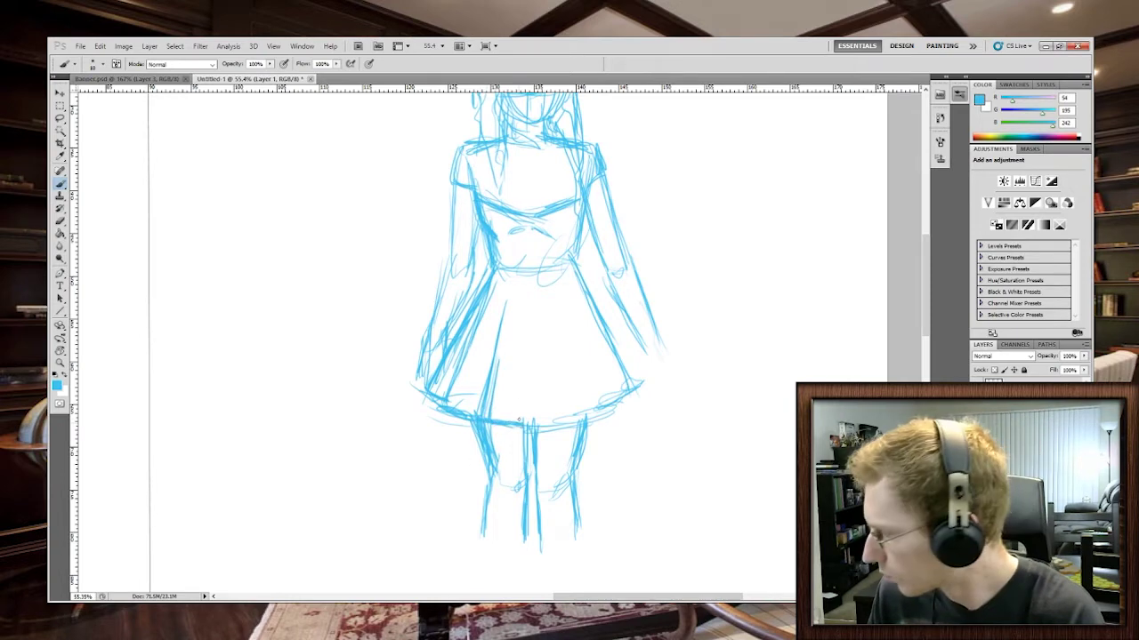
mouse_move(523, 299)
left_mouse_down()
mouse_move(516, 424)
mouse_move(499, 422)
left_mouse_up()
left_click_drag(520, 322, 500, 419)
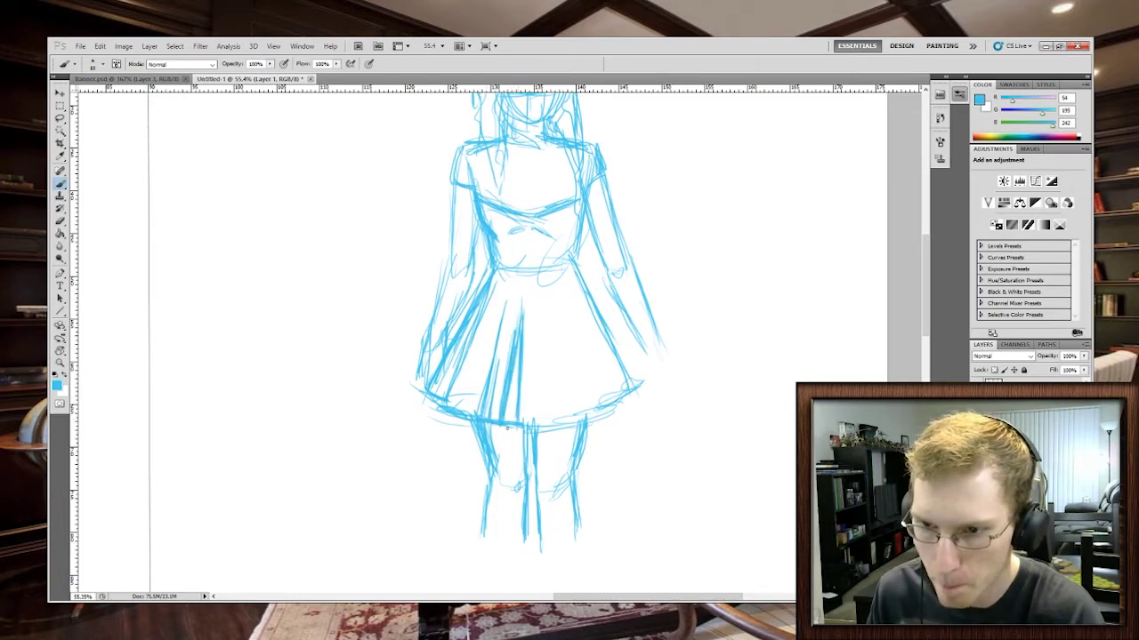
left_click_drag(519, 358, 513, 422)
mouse_move(518, 377)
left_mouse_down()
mouse_move(514, 413)
mouse_move(568, 415)
left_mouse_up()
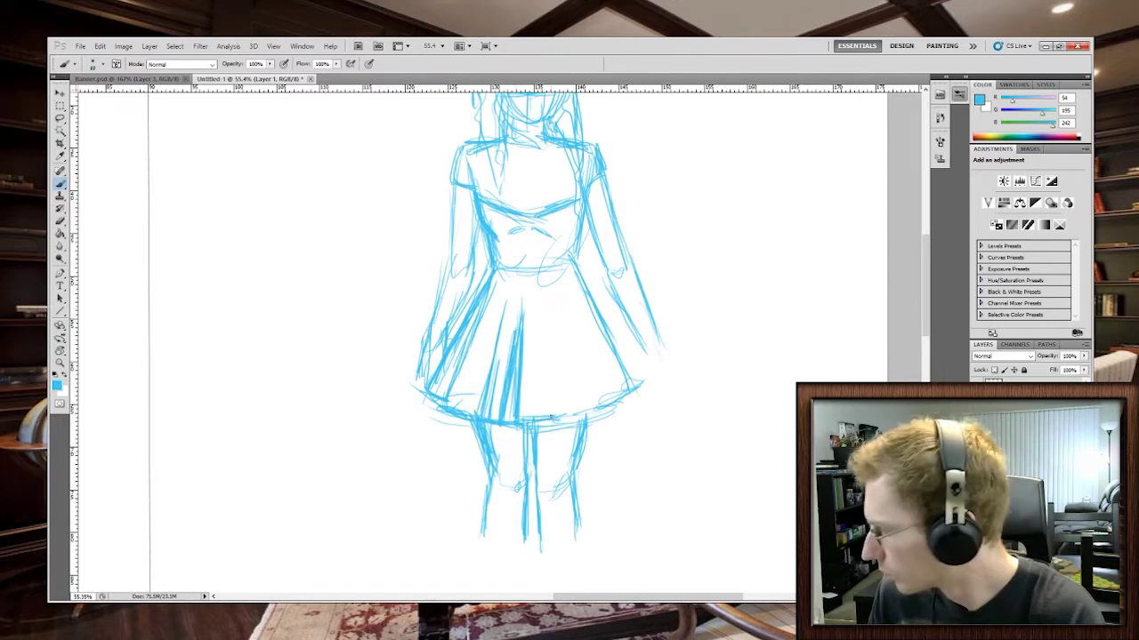
Step: Draw the remaining pleats across the right-hand half of the skirt and reinforce its hem and outer edge
mouse_move(530, 297)
left_mouse_down()
mouse_move(523, 368)
mouse_move(546, 388)
left_mouse_up()
left_click_drag(557, 329, 541, 415)
mouse_move(563, 372)
left_mouse_down()
mouse_move(550, 431)
mouse_move(559, 422)
left_mouse_up()
left_click_drag(586, 370, 569, 420)
left_click_drag(591, 358, 589, 408)
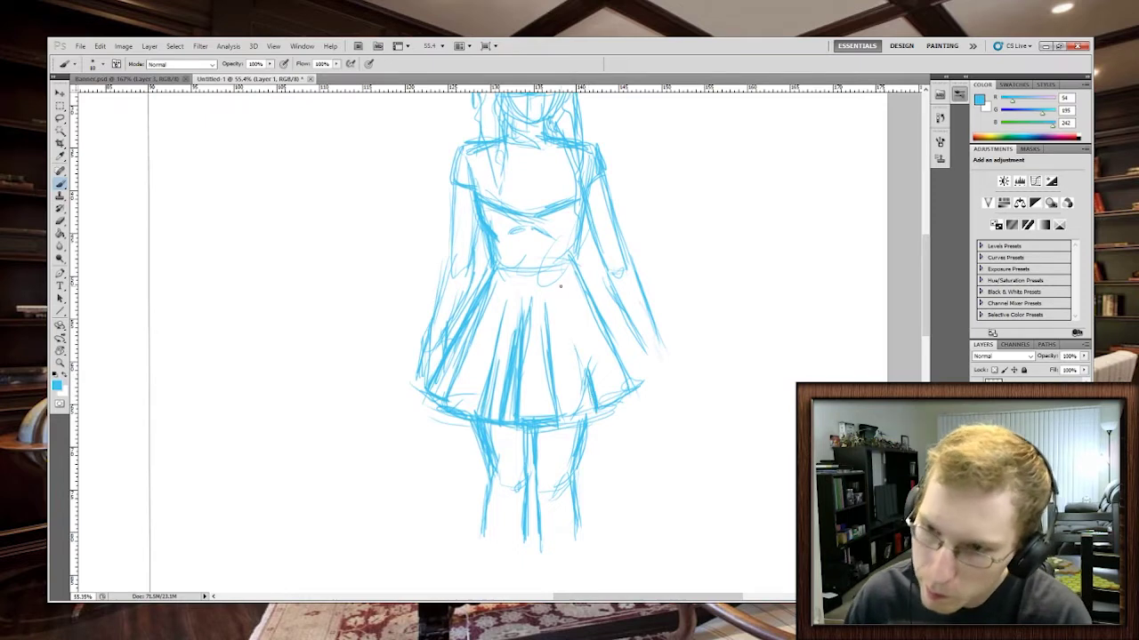
left_click_drag(559, 287, 587, 375)
mouse_move(571, 320)
left_mouse_down()
mouse_move(603, 402)
mouse_move(564, 420)
mouse_move(625, 387)
left_mouse_up()
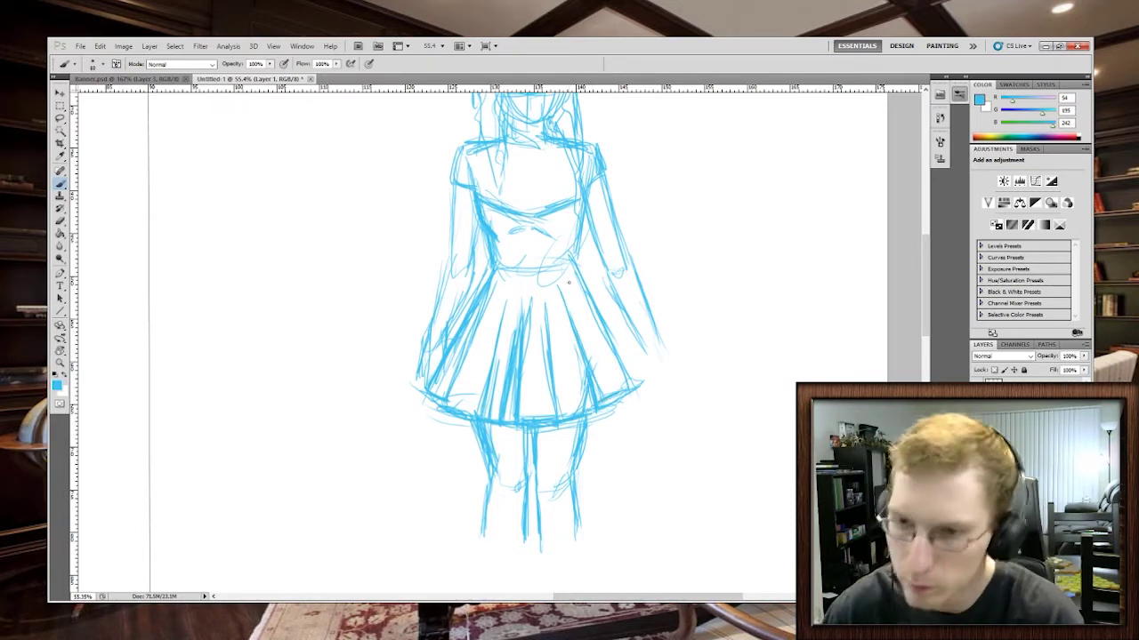
left_click_drag(568, 282, 631, 364)
Step: Change the foreground colour to a darker blue with RGB values 24, 111, 140
scroll(573, 289, "down", 3)
scroll(595, 255, "up", 3)
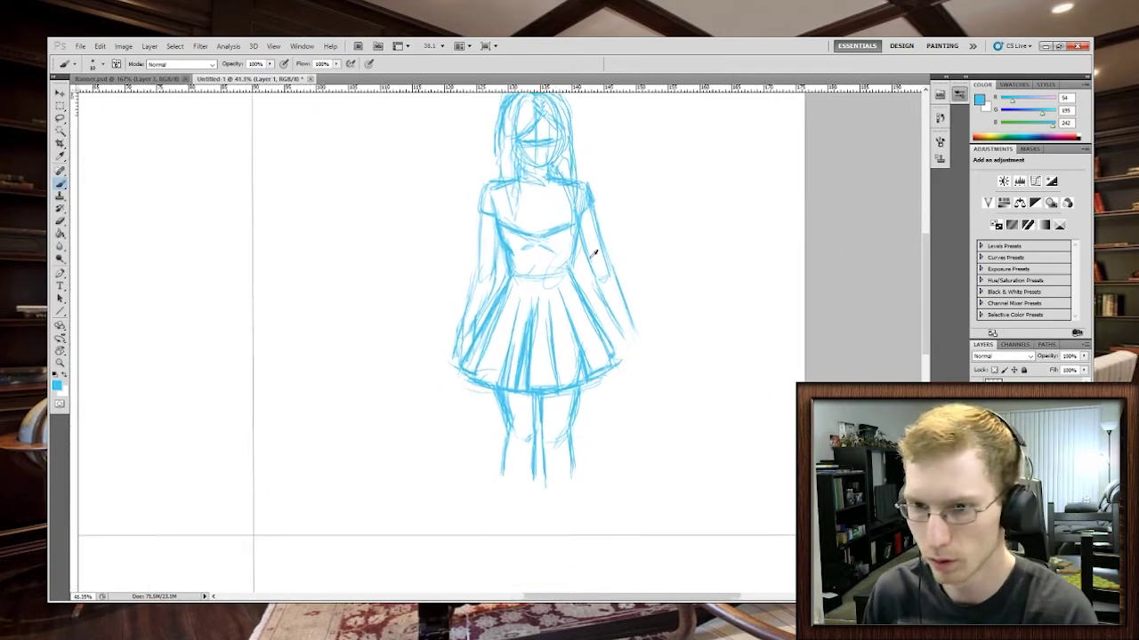
scroll(768, 320, "down", 2)
scroll(599, 216, "up", 4)
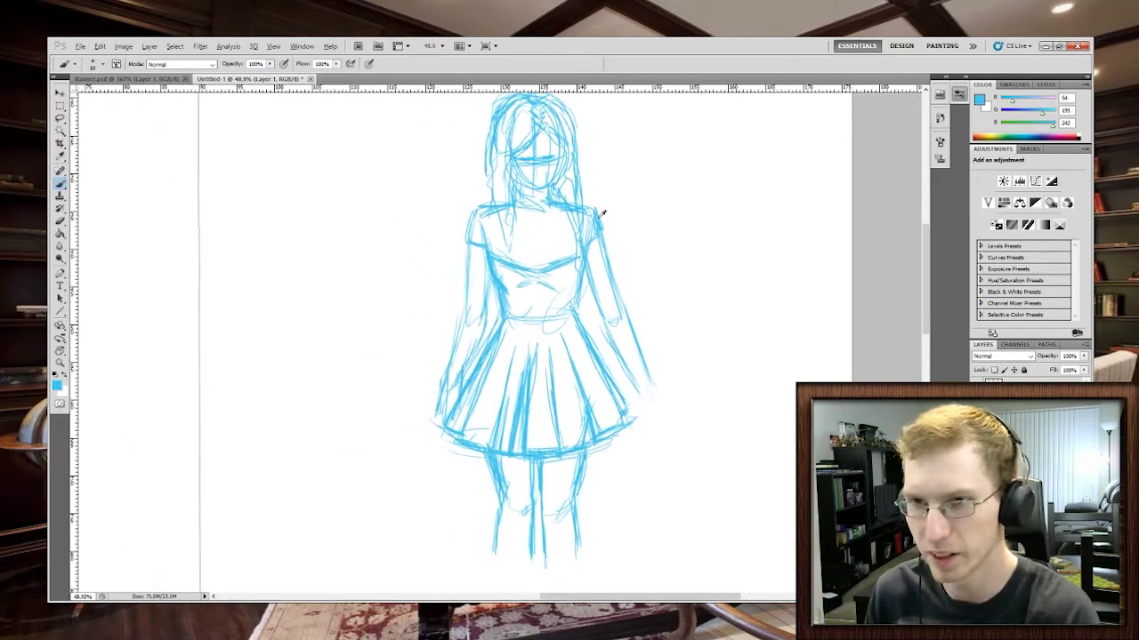
scroll(596, 216, "up", 1)
left_click(978, 100)
left_click(887, 172)
left_click(1065, 115)
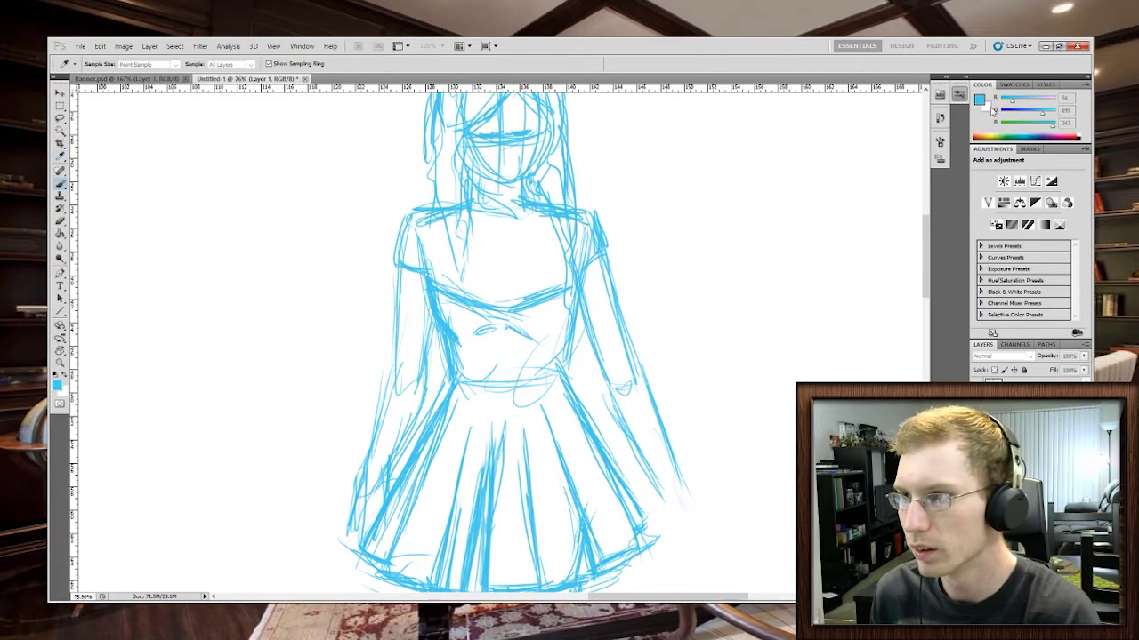
Step: Outline the swept fringe and the left-hand curve of the hair up to the crown with dark blue strokes
left_click_drag(524, 107, 529, 233)
scroll(529, 233, "up", 3)
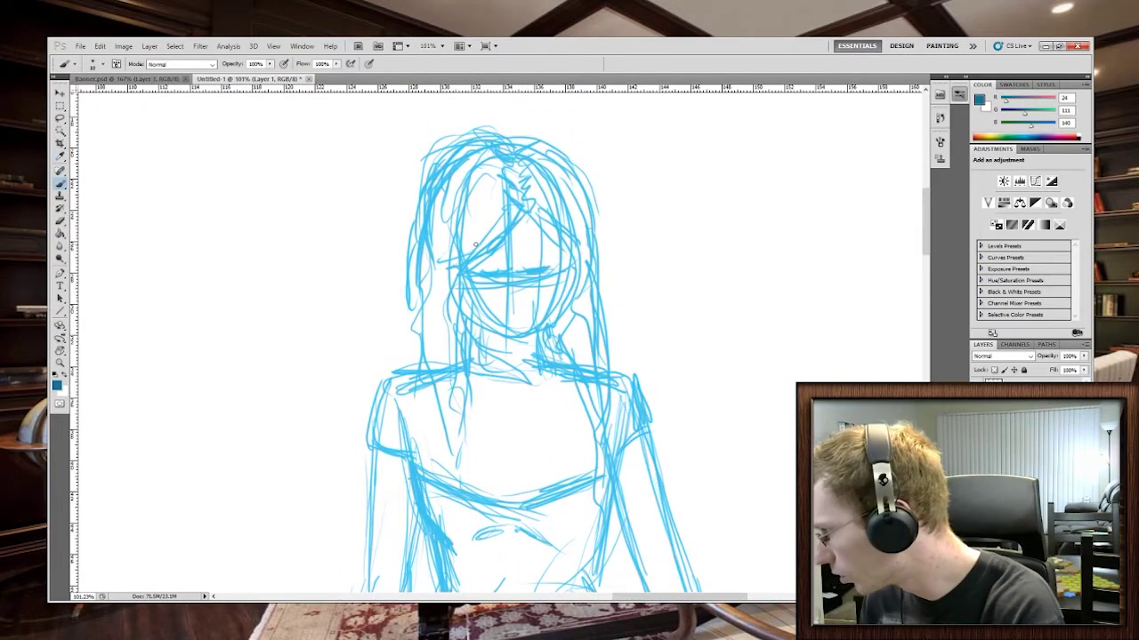
mouse_move(538, 206)
left_mouse_down()
mouse_move(516, 241)
mouse_move(443, 269)
left_mouse_up()
left_click_drag(491, 233, 462, 254)
mouse_move(511, 178)
left_mouse_down()
mouse_move(459, 226)
mouse_move(488, 203)
mouse_move(474, 192)
left_mouse_up()
left_click_drag(455, 211, 439, 263)
left_click_drag(440, 188, 431, 242)
mouse_move(438, 174)
left_mouse_down()
mouse_move(425, 230)
mouse_move(425, 206)
left_mouse_up()
left_click_drag(432, 187, 427, 237)
left_click_drag(453, 164, 430, 194)
mouse_move(458, 161)
left_mouse_down()
mouse_move(441, 180)
mouse_move(524, 153)
mouse_move(480, 156)
left_mouse_up()
mouse_move(525, 162)
left_mouse_down()
mouse_move(488, 175)
mouse_move(500, 158)
mouse_move(485, 150)
mouse_move(446, 167)
left_mouse_up()
Step: Outline the top of the hair, its right-hand curve, and the shorter side of the fringe in dark blue
left_click_drag(525, 137, 482, 149)
mouse_move(527, 136)
left_mouse_down()
mouse_move(502, 144)
mouse_move(532, 151)
left_mouse_up()
mouse_move(569, 149)
left_mouse_down()
mouse_move(542, 160)
mouse_move(594, 241)
left_mouse_up()
left_click_drag(530, 200, 555, 240)
left_click_drag(534, 194, 571, 256)
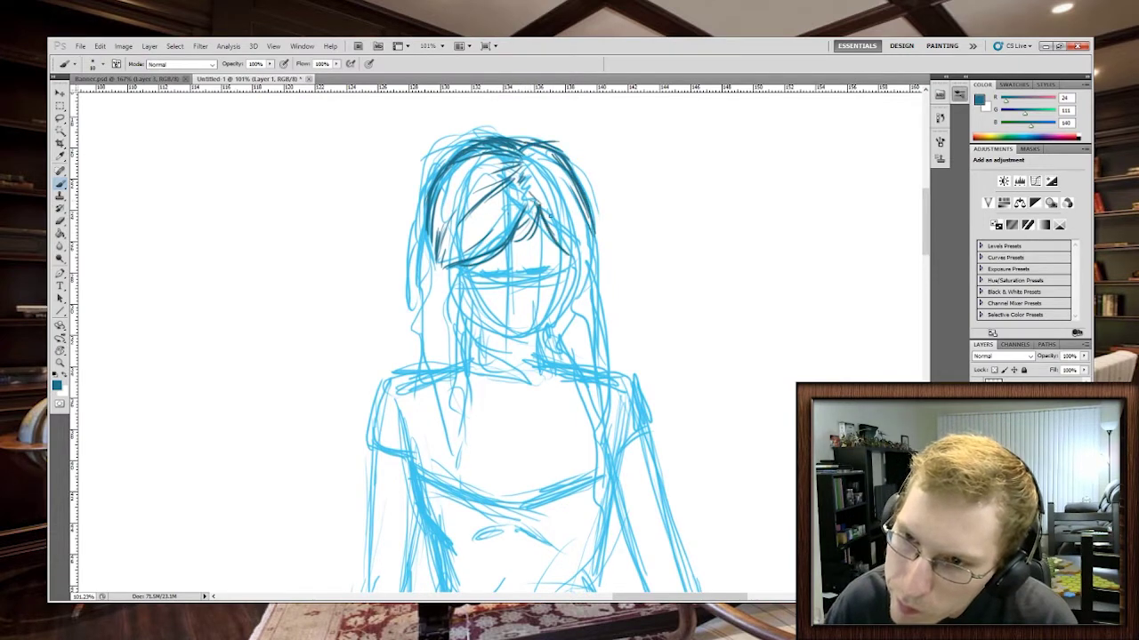
Step: Draw dark strands hanging down the right-hand side of the face, undoing and redrawing strokes as needed
left_click_drag(554, 202, 573, 260)
key("ctrl+z")
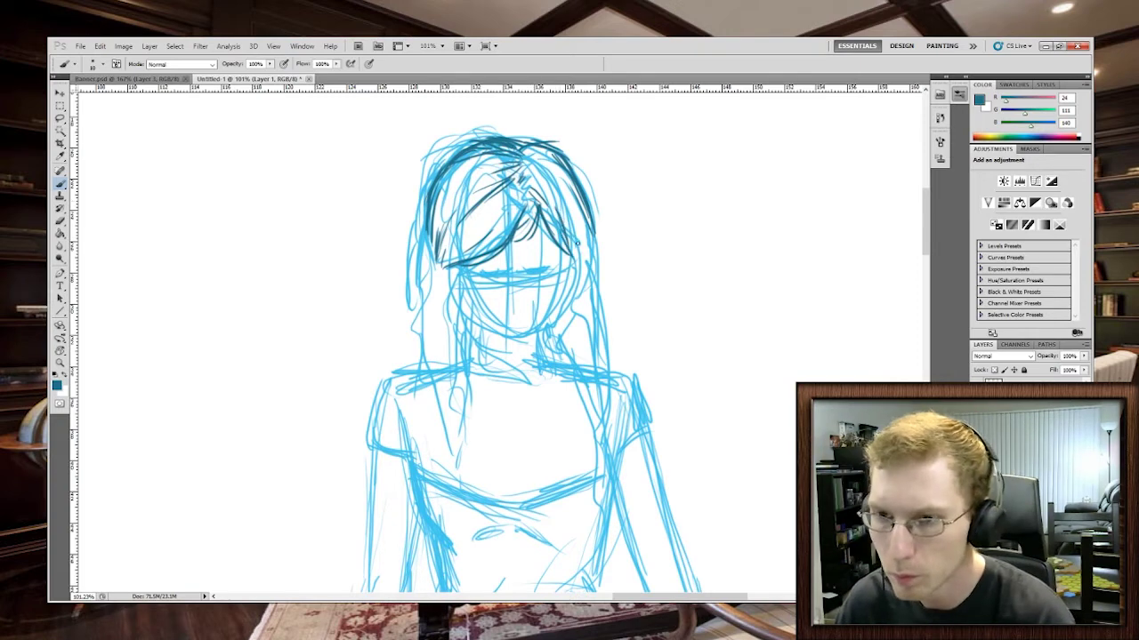
left_click_drag(581, 210, 589, 283)
key("ctrl+z")
mouse_move(581, 220)
left_mouse_down()
mouse_move(583, 342)
mouse_move(587, 317)
left_mouse_up()
key("ctrl+z")
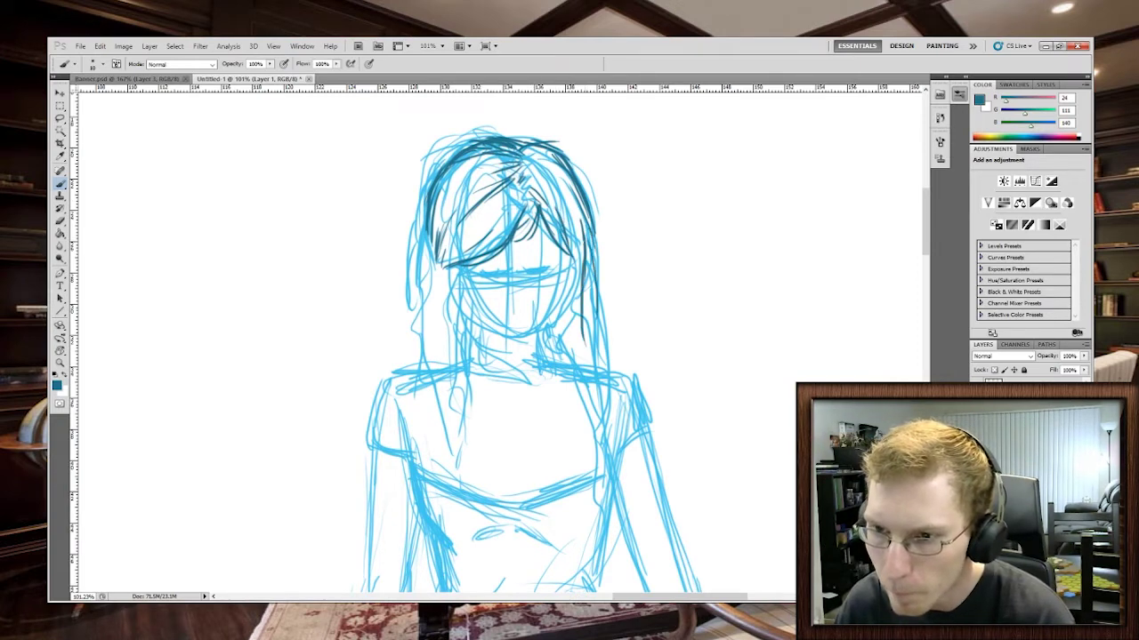
left_click_drag(591, 240, 589, 316)
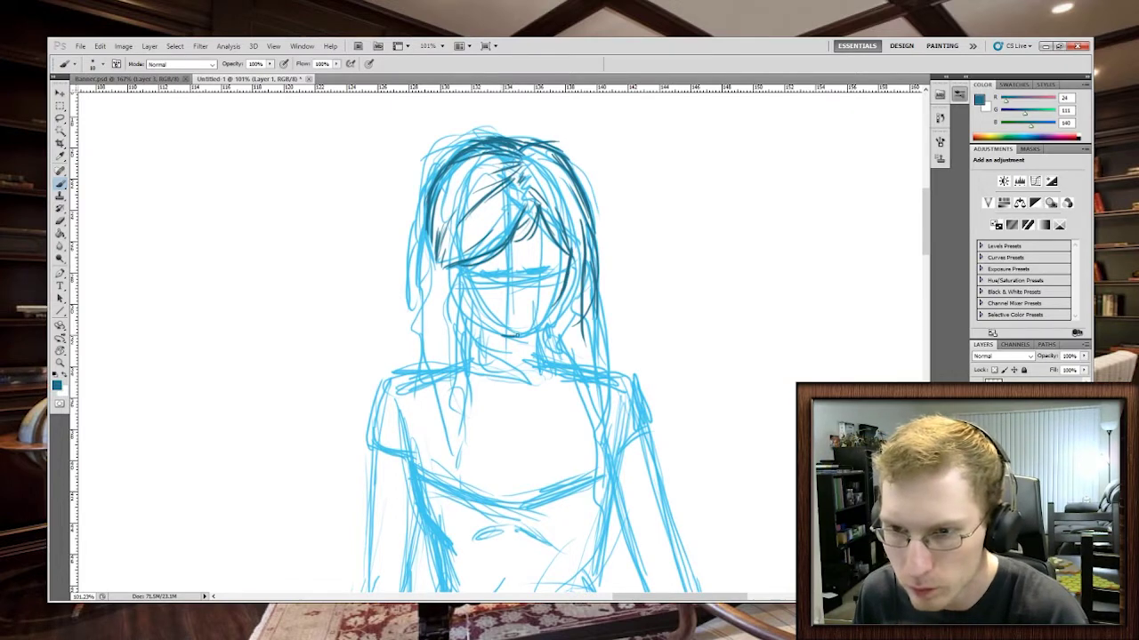
Step: Outline the jaw and face in dark blue and draw the closed eyes, eyebrow, nose and mouth
left_click_drag(502, 335, 559, 303)
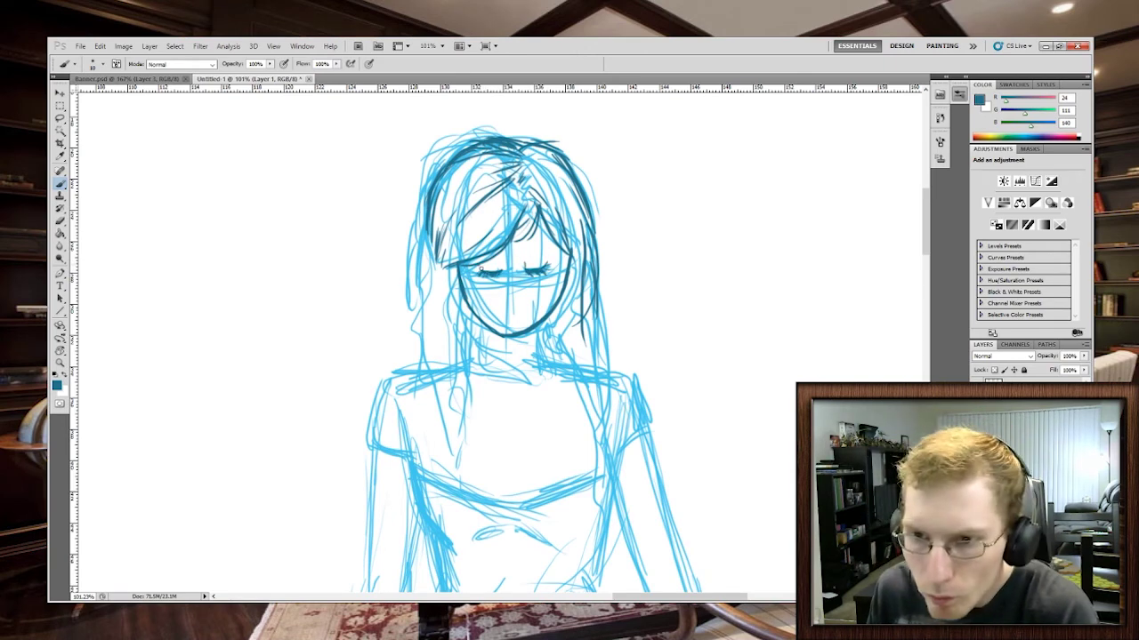
key("ctrl+z")
mouse_move(522, 262)
left_mouse_down()
mouse_move(554, 253)
mouse_move(537, 257)
left_mouse_up()
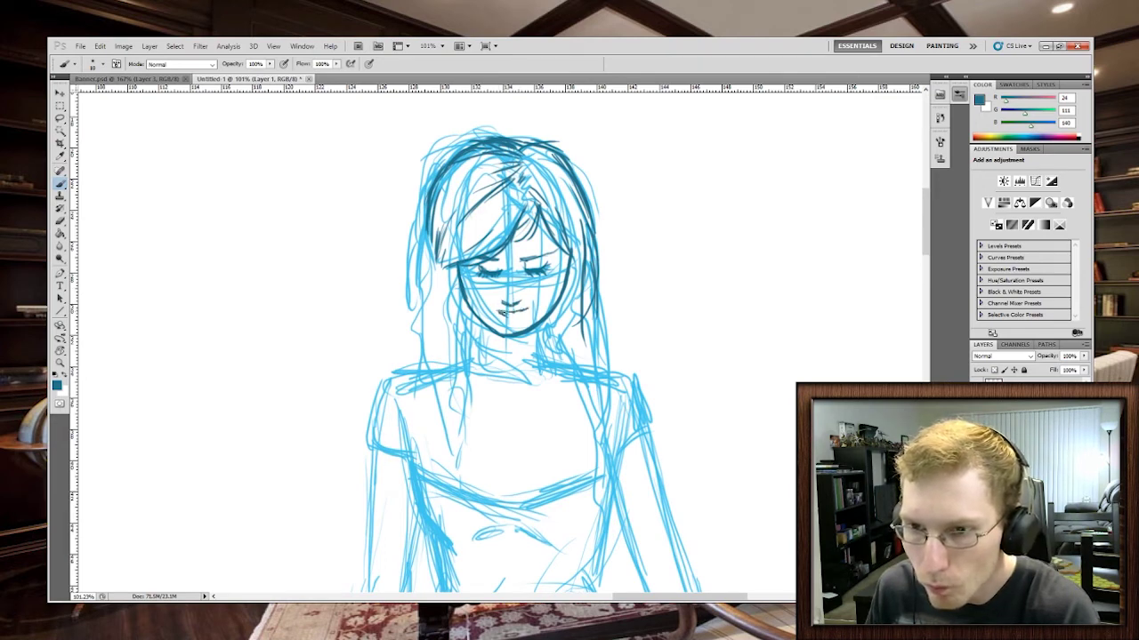
Step: Draw dark wavy hair strands on the left-hand side of the face down to the shoulder, plus the neck line
left_click_drag(449, 276, 440, 354)
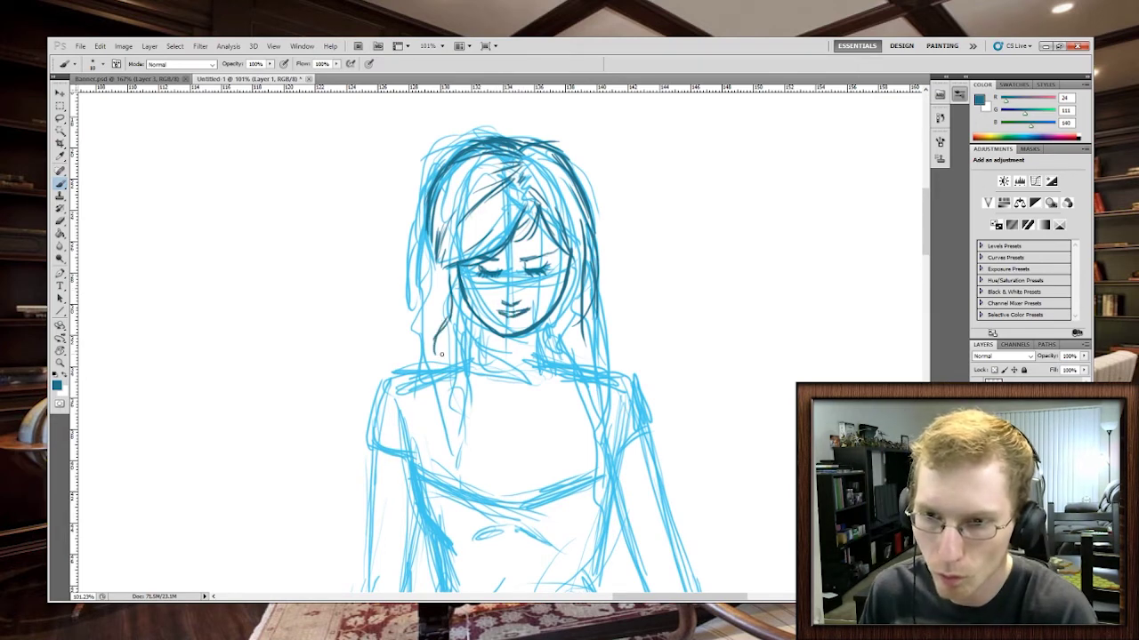
left_click_drag(476, 321, 469, 365)
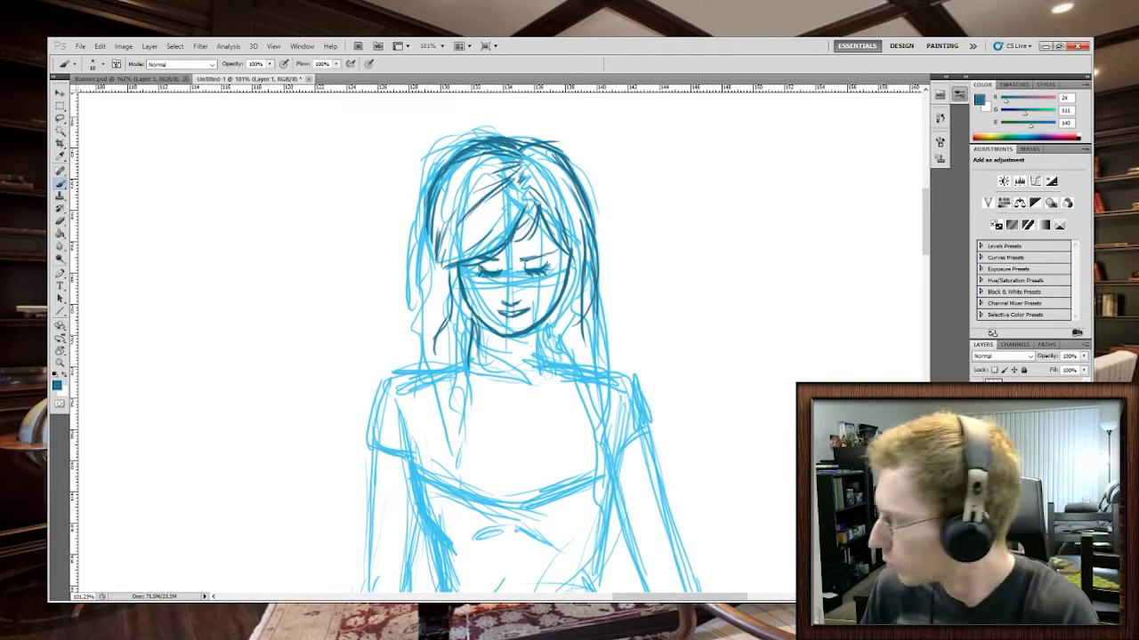
mouse_move(433, 217)
left_mouse_down()
mouse_move(429, 300)
mouse_move(401, 357)
left_mouse_up()
left_click_drag(423, 313, 415, 383)
left_click_drag(439, 217, 433, 267)
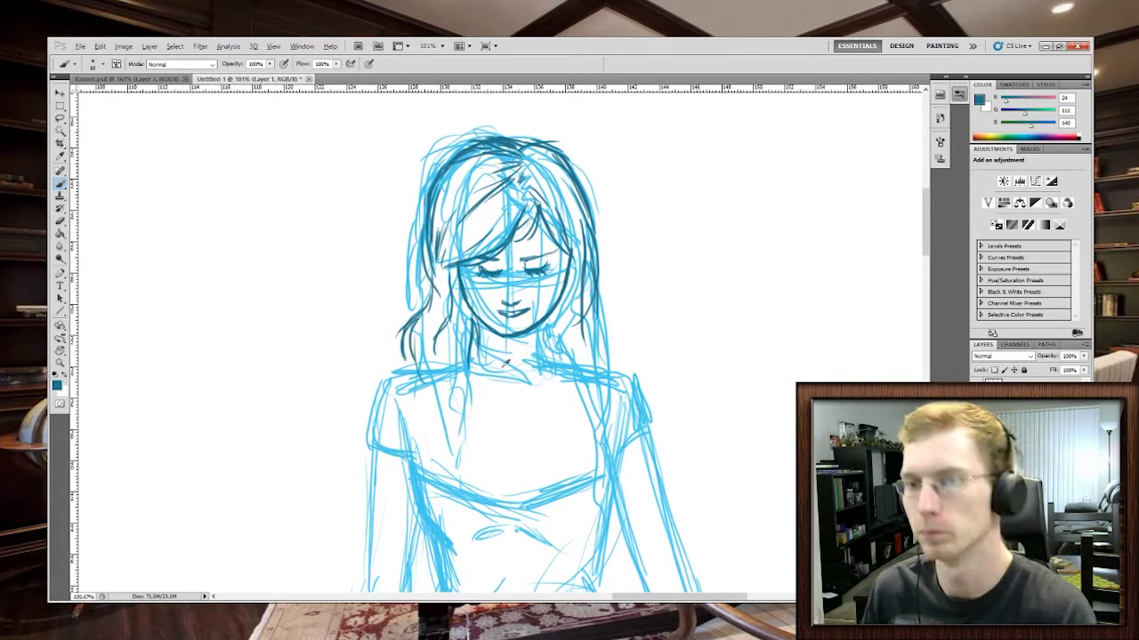
scroll(505, 363, "down", 2)
left_click_drag(925, 249, 925, 262)
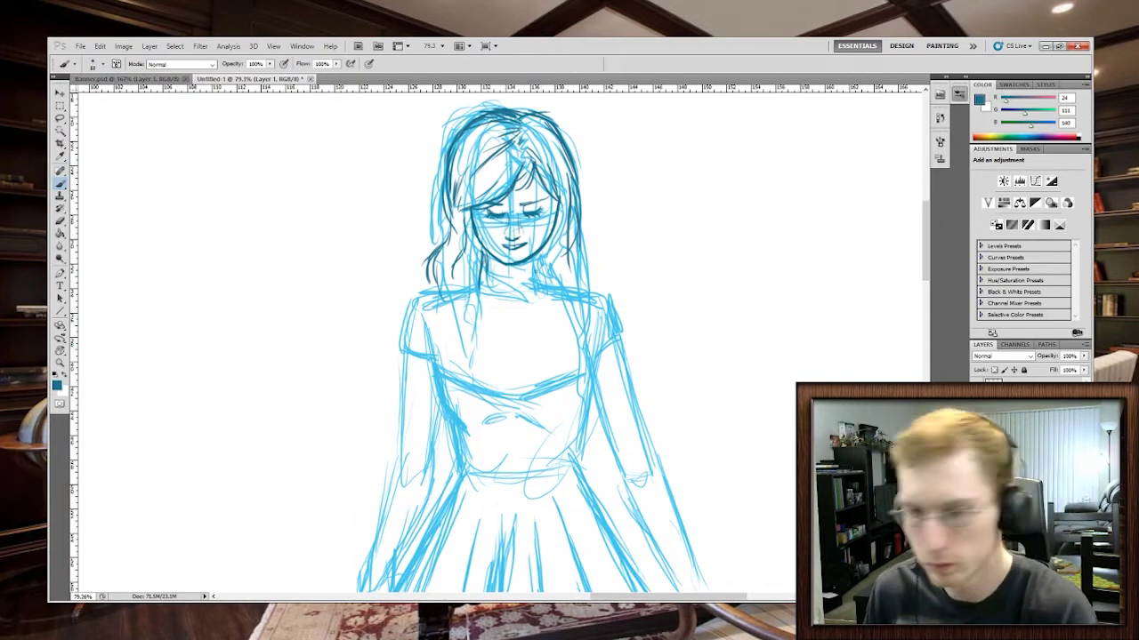
Step: Draw the dress neckline in dark blue and place small spiral rosettes down the middle of the upper bodice
mouse_move(475, 292)
left_mouse_down()
mouse_move(507, 301)
mouse_move(540, 285)
left_mouse_up()
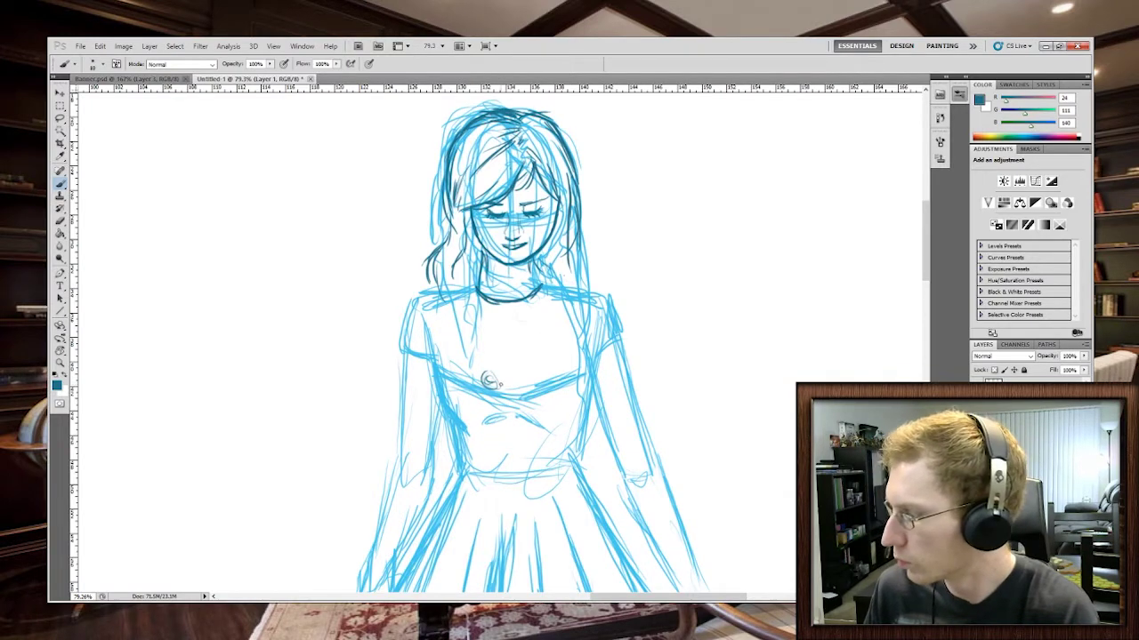
mouse_move(517, 380)
left_mouse_down()
mouse_move(525, 386)
mouse_move(505, 370)
left_mouse_up()
left_click_drag(485, 345, 507, 337)
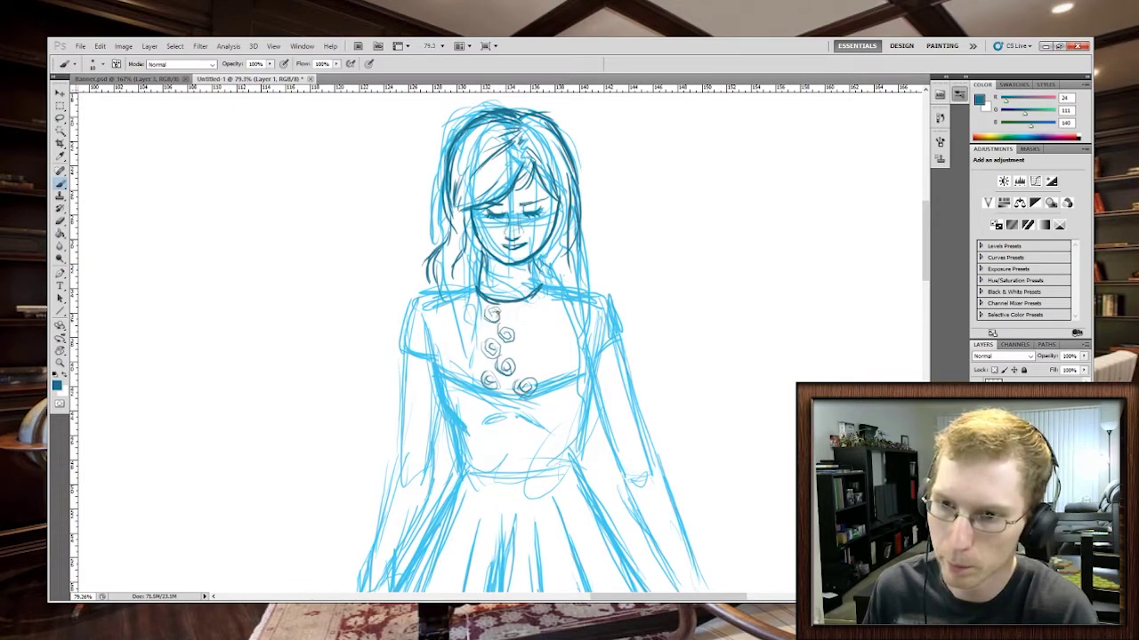
mouse_move(495, 308)
left_mouse_down()
mouse_move(523, 307)
mouse_move(550, 286)
mouse_move(565, 354)
left_mouse_up()
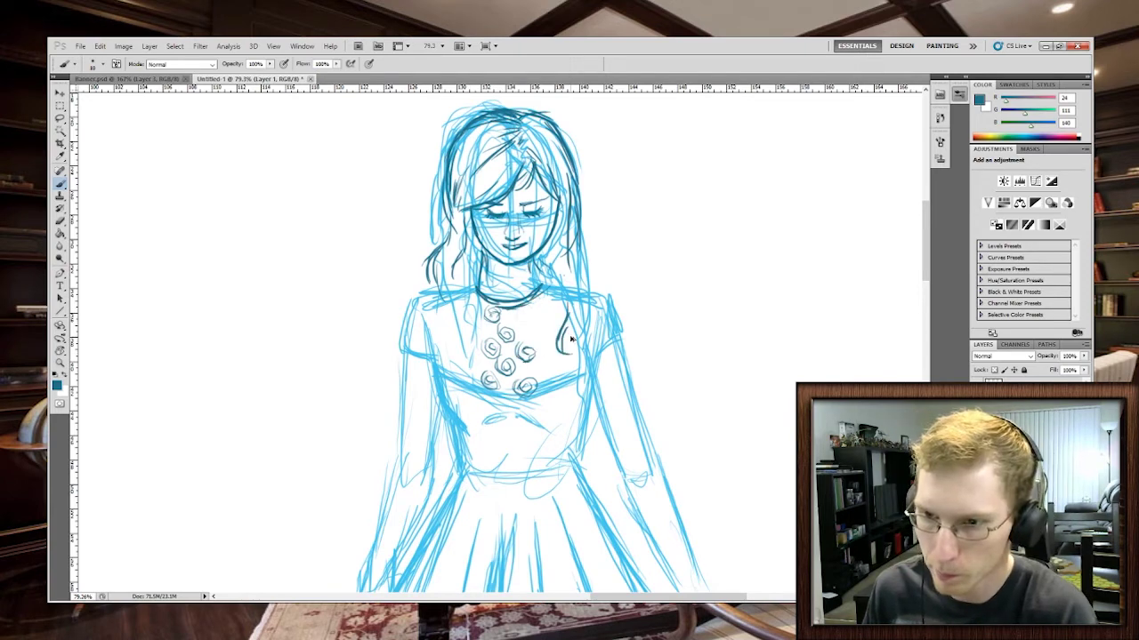
key("ctrl+z")
left_click_drag(571, 314, 567, 354)
key("ctrl+alt+z")
key("ctrl+alt+z")
key("ctrl+alt+z")
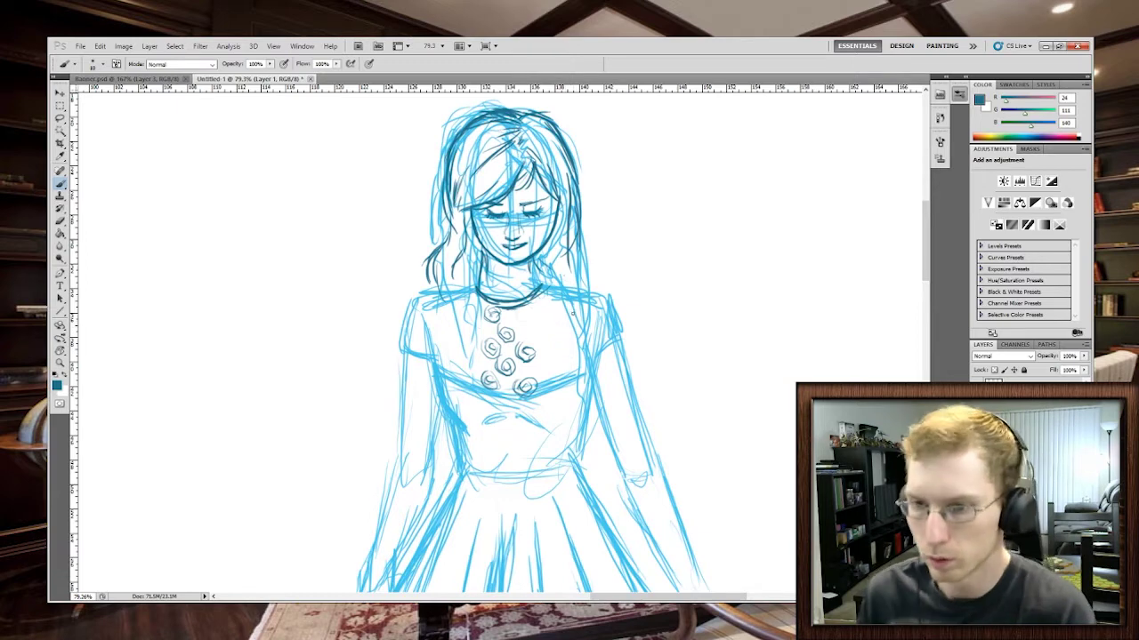
Step: Draw a dark hair curl beside the right-hand side of the neck and wavy strands falling over the left-hand shoulder, redrawing strokes as needed
mouse_move(546, 252)
left_mouse_down()
mouse_move(575, 308)
mouse_move(577, 285)
left_mouse_up()
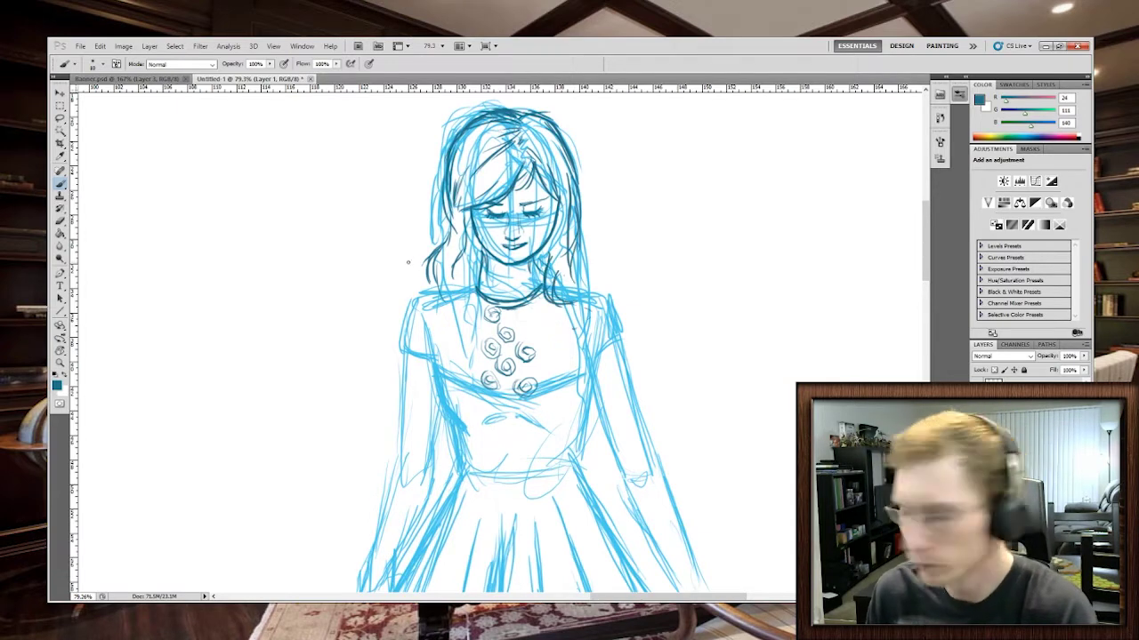
left_click_drag(471, 235, 443, 297)
left_click_drag(473, 255, 453, 347)
key("ctrl+z")
left_click_drag(475, 251, 456, 338)
key("ctrl+z")
left_click_drag(474, 251, 455, 340)
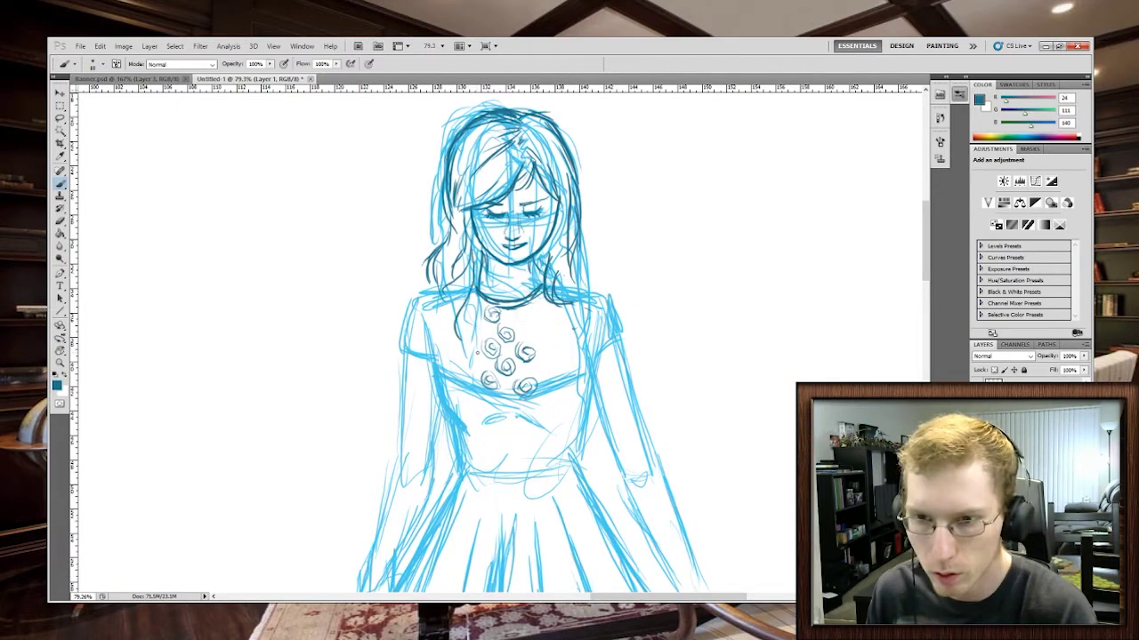
left_click_drag(461, 281, 446, 331)
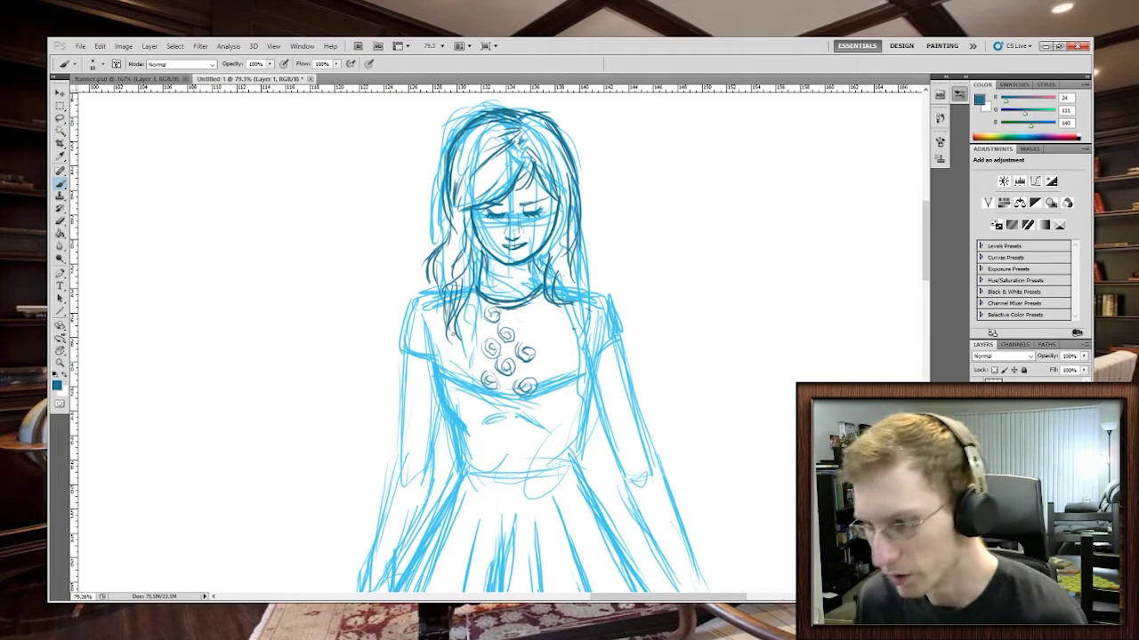
left_click_drag(473, 293, 463, 343)
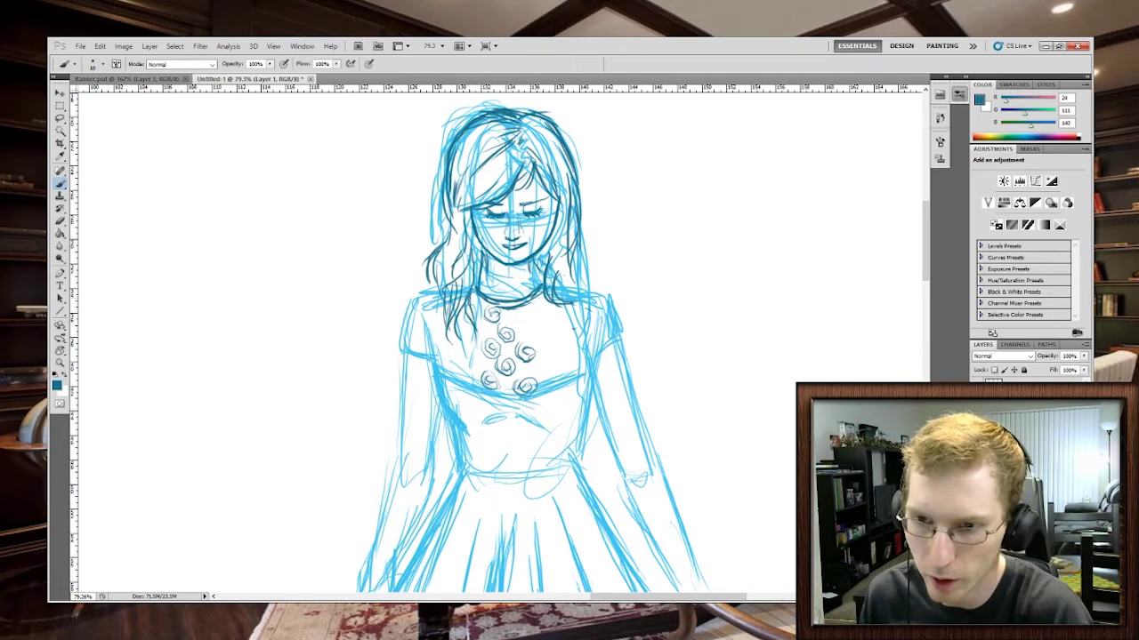
left_click_drag(480, 297, 468, 345)
left_click_drag(478, 317, 471, 356)
Step: Outline the left-hand sleeve and bodice side in dark blue, and trace the curved seam under the bust
left_click_drag(418, 302, 404, 336)
mouse_move(439, 294)
left_mouse_down()
mouse_move(411, 315)
mouse_move(403, 349)
mouse_move(436, 365)
mouse_move(461, 464)
mouse_move(460, 449)
left_mouse_up()
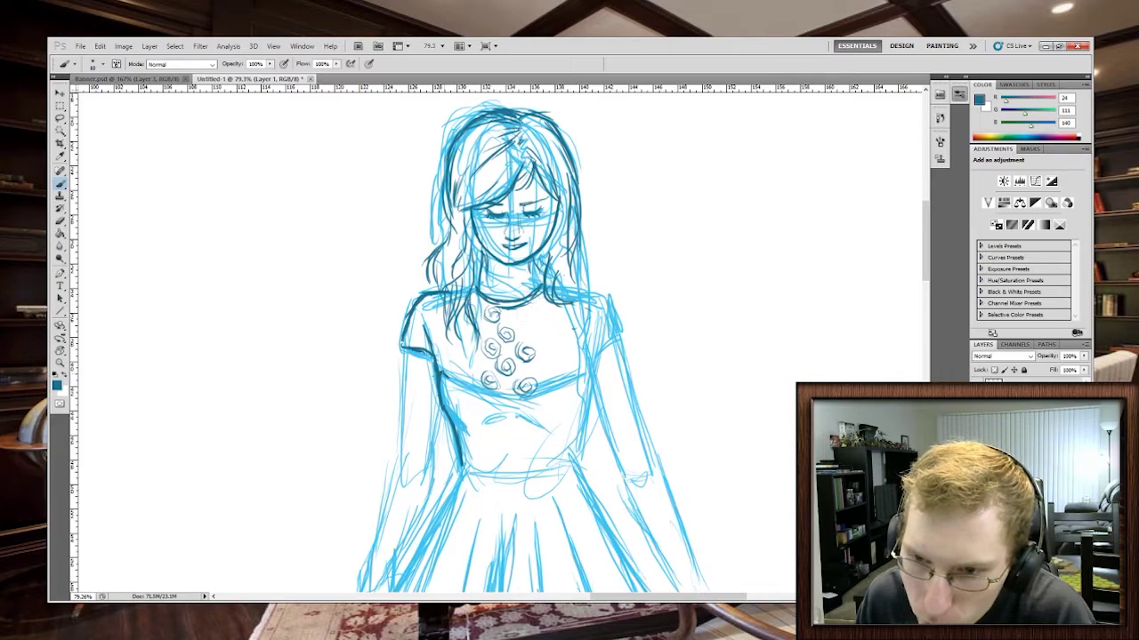
left_click(59, 351)
mouse_move(604, 356)
left_mouse_down()
mouse_move(586, 286)
mouse_move(502, 445)
left_mouse_up()
left_click(59, 220)
left_click(59, 183)
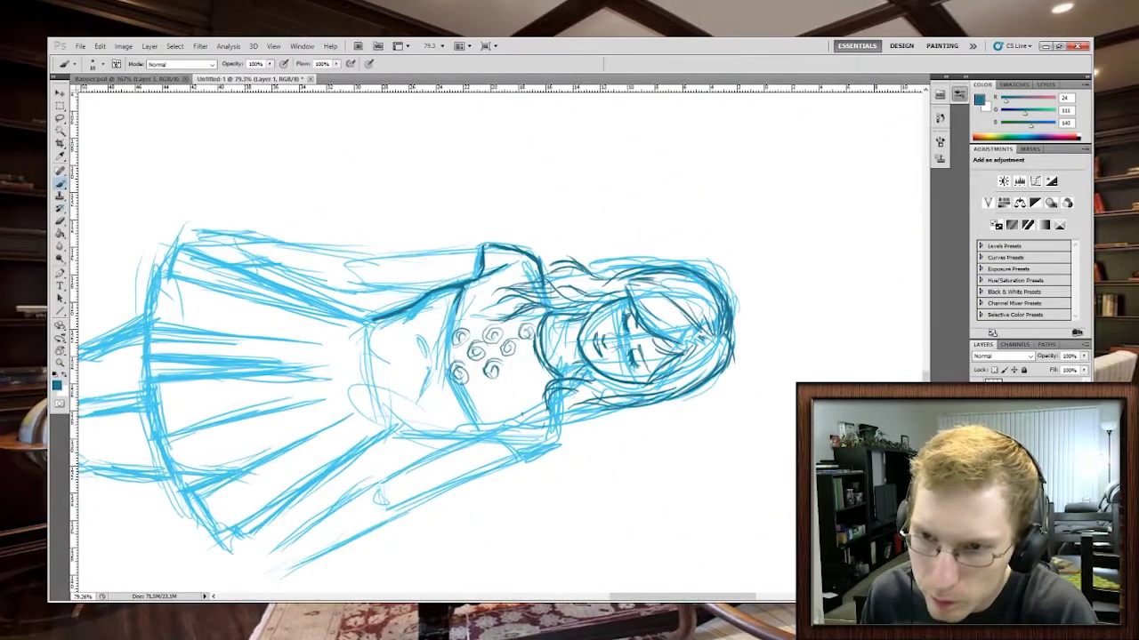
mouse_move(465, 286)
left_mouse_down()
mouse_move(446, 349)
mouse_move(474, 423)
left_mouse_up()
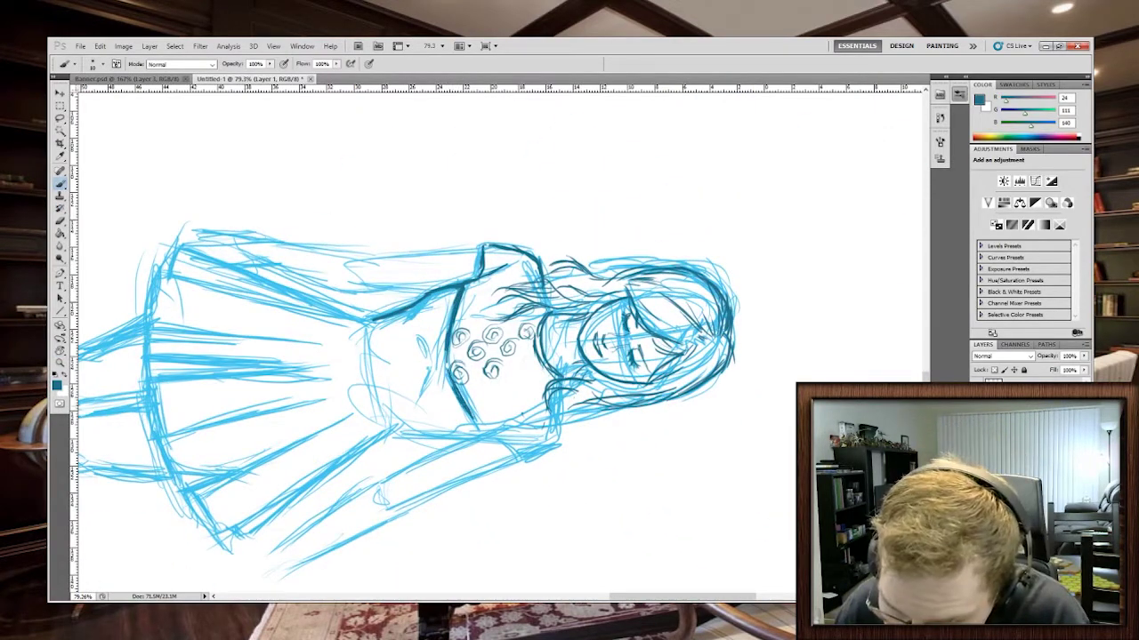
double_click(60, 349)
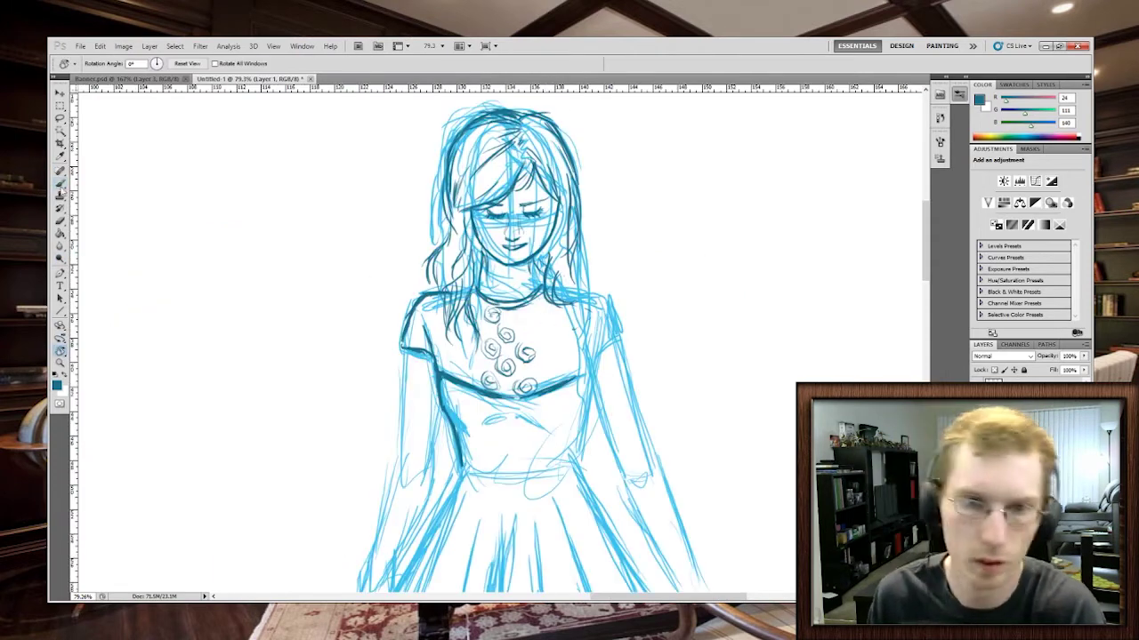
Step: Fill the centre and right-hand part of the upper bodice with more dark blue spiral rosettes
left_click(59, 183)
mouse_move(532, 329)
left_mouse_down()
mouse_move(539, 336)
mouse_move(524, 322)
left_mouse_up()
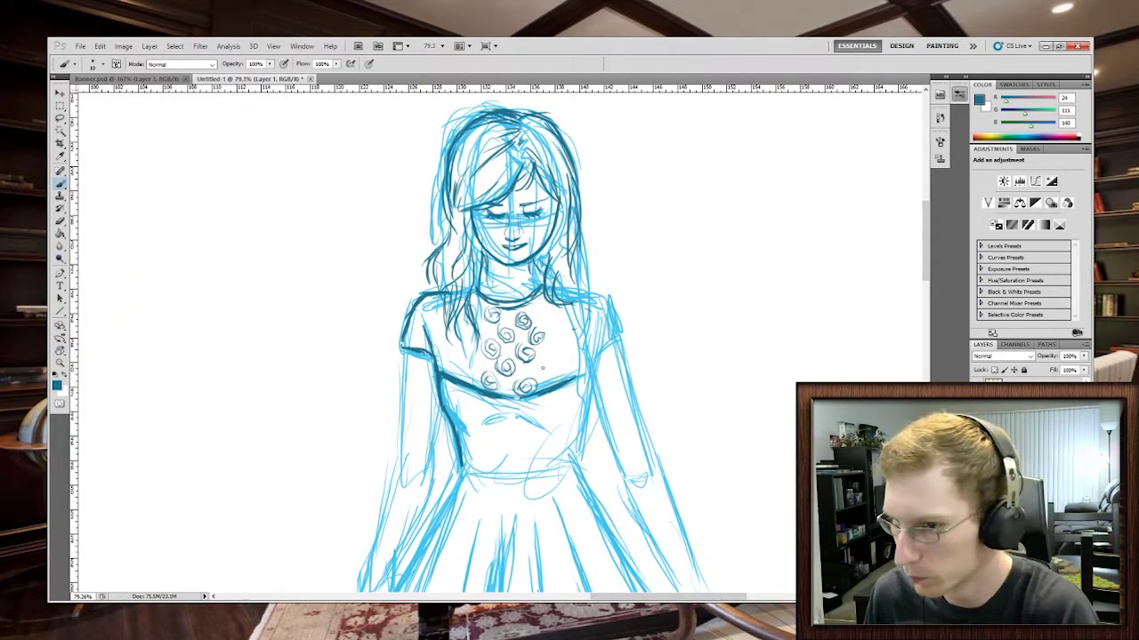
scroll(544, 371, "up", 3)
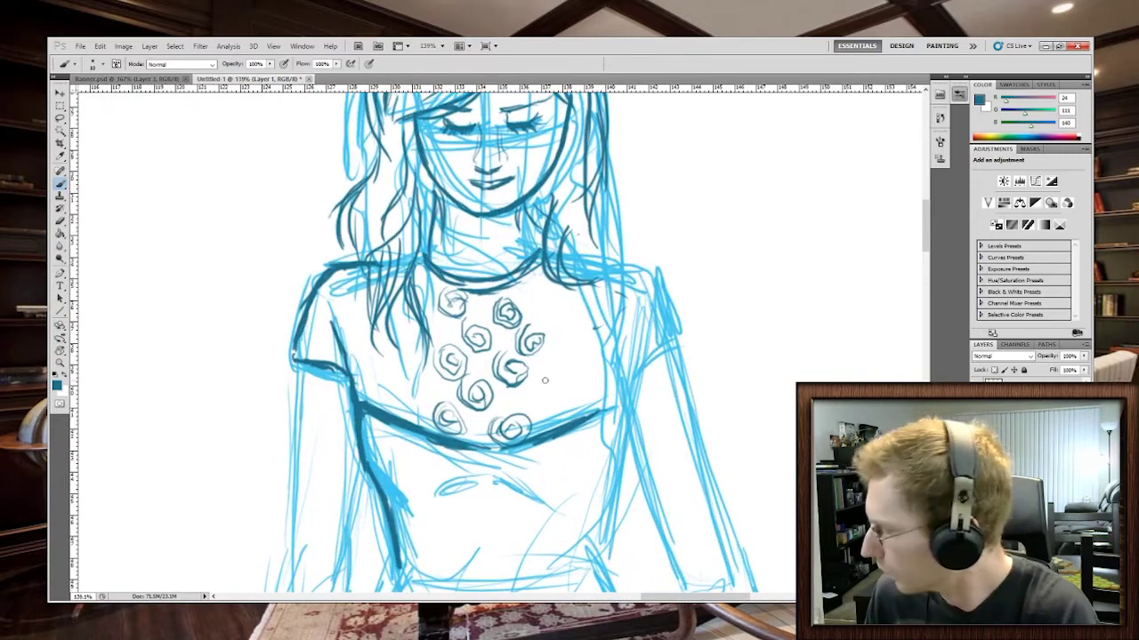
mouse_move(542, 380)
left_mouse_down()
mouse_move(534, 402)
mouse_move(543, 391)
mouse_move(525, 391)
mouse_move(529, 406)
mouse_move(583, 416)
mouse_move(576, 402)
left_mouse_up()
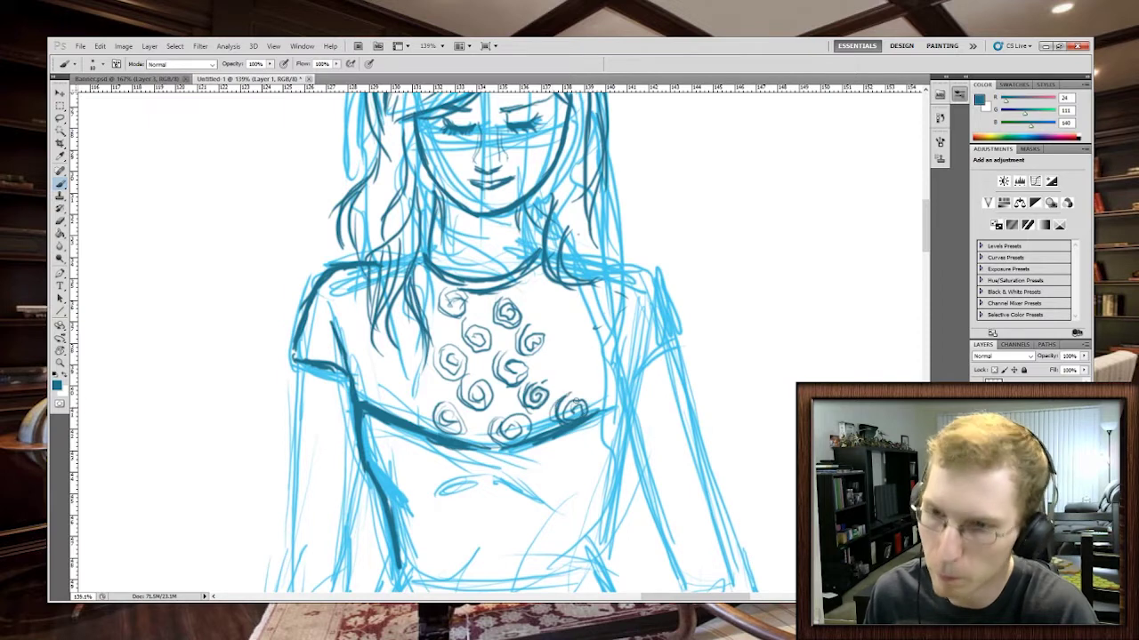
mouse_move(561, 354)
left_mouse_down()
mouse_move(571, 381)
mouse_move(546, 367)
mouse_move(589, 342)
mouse_move(562, 323)
mouse_move(575, 317)
mouse_move(552, 327)
mouse_move(564, 305)
mouse_move(559, 313)
mouse_move(544, 282)
left_mouse_up()
key("ctrl+z")
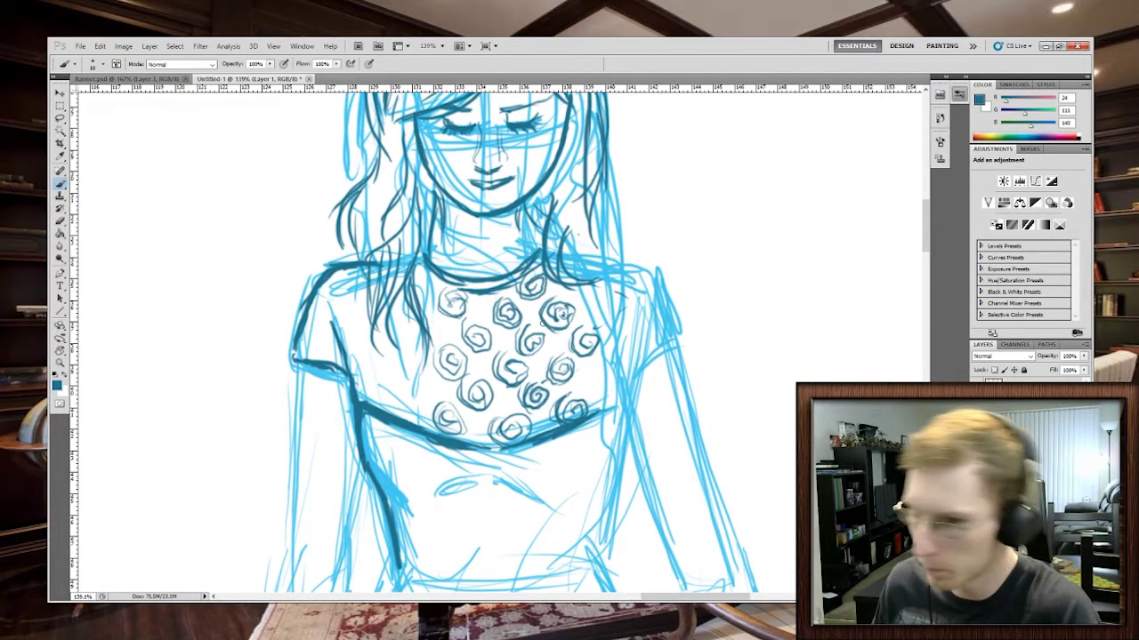
Step: Outline the right-hand sleeve and bodice side in dark blue, and add spiral rosettes to both sleeves
mouse_move(630, 366)
left_mouse_down()
mouse_move(601, 549)
mouse_move(671, 352)
left_mouse_up()
mouse_move(620, 266)
left_mouse_down()
mouse_move(650, 277)
mouse_move(667, 333)
left_mouse_up()
key("ctrl+z")
mouse_move(649, 278)
left_mouse_down()
mouse_move(673, 330)
mouse_move(668, 346)
mouse_move(638, 346)
mouse_move(628, 379)
left_mouse_up()
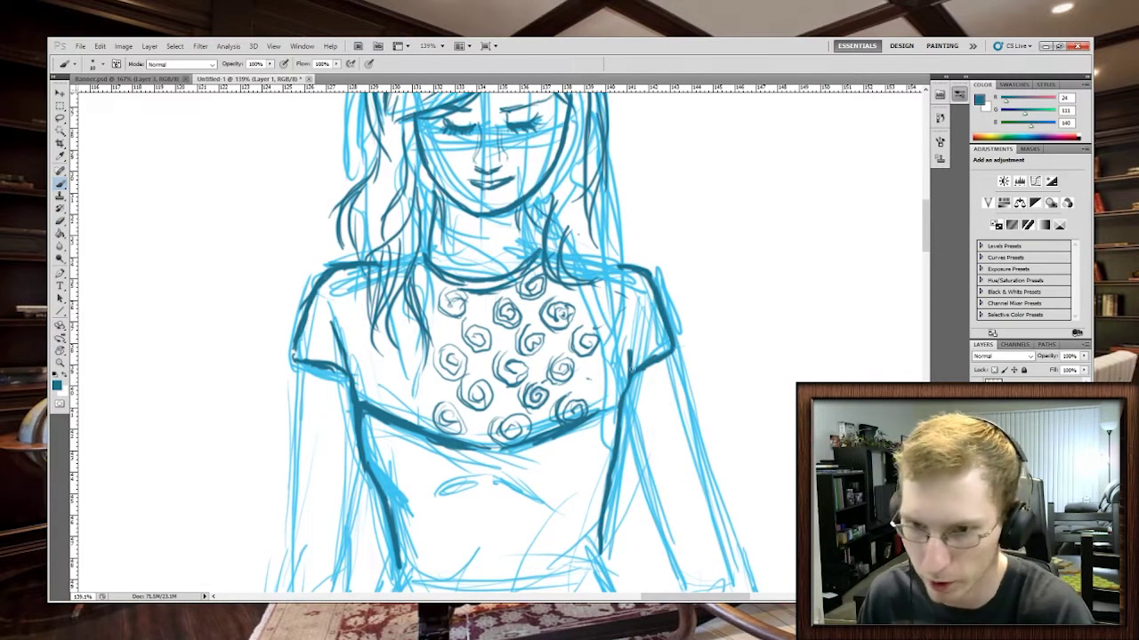
mouse_move(637, 302)
left_mouse_down()
mouse_move(628, 329)
mouse_move(651, 326)
mouse_move(645, 338)
mouse_move(637, 303)
left_mouse_up()
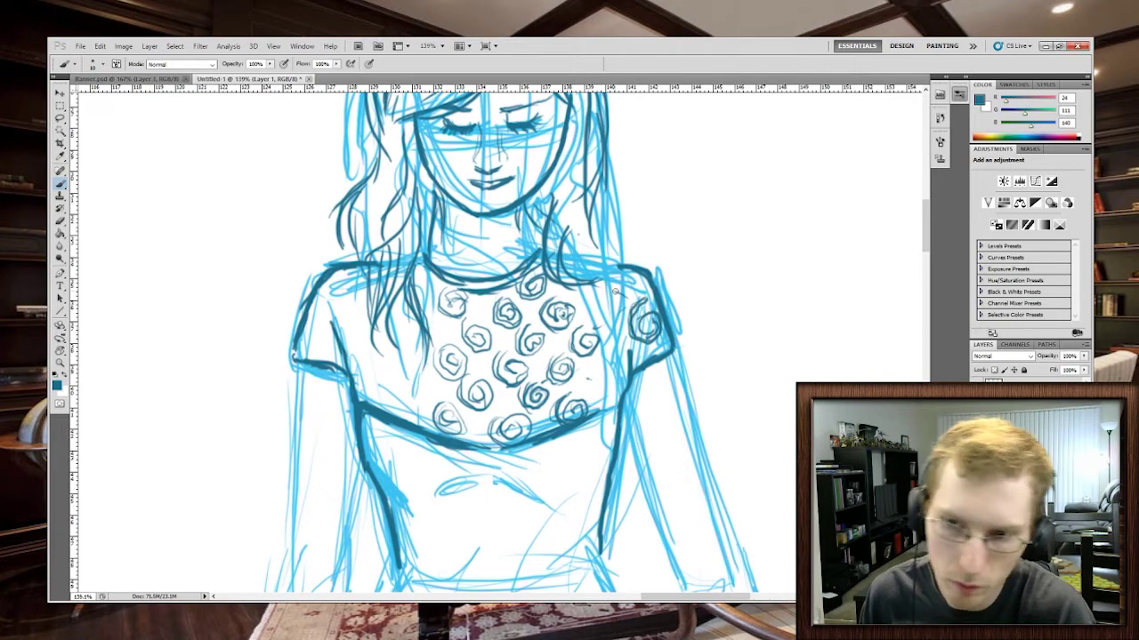
mouse_move(303, 338)
left_mouse_down()
mouse_move(321, 307)
mouse_move(324, 347)
mouse_move(338, 359)
left_mouse_up()
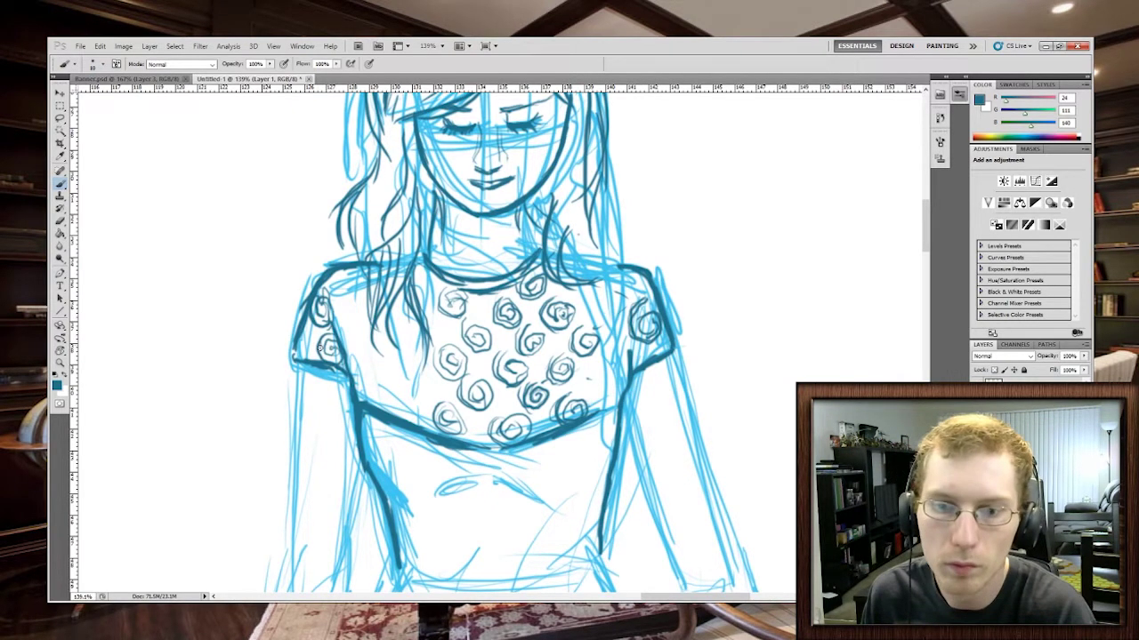
Step: Extend the dark hair strands over both shoulders and onto the upper bodice
left_click_drag(392, 332, 369, 375)
left_click_drag(407, 313, 402, 366)
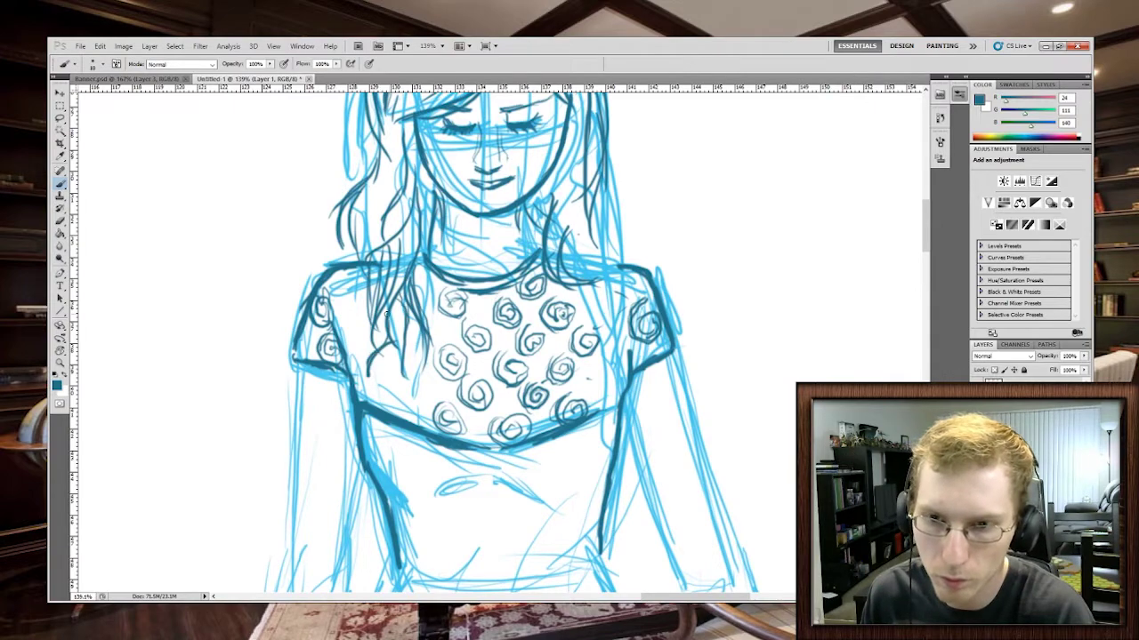
mouse_move(351, 272)
left_mouse_down()
mouse_move(376, 327)
mouse_move(362, 315)
left_mouse_up()
left_click_drag(579, 238, 584, 386)
left_click_drag(598, 267, 586, 372)
mouse_move(618, 306)
left_mouse_down()
mouse_move(580, 386)
mouse_move(594, 363)
left_mouse_up()
left_click_drag(603, 223, 612, 258)
left_click_drag(610, 153, 637, 265)
Step: Draw the dark fold lines below the bust seam and hatch shading at the centre and right-hand side of the bodice
scroll(558, 333, "down", 1)
scroll(553, 331, "down", 3)
scroll(534, 293, "down", 3)
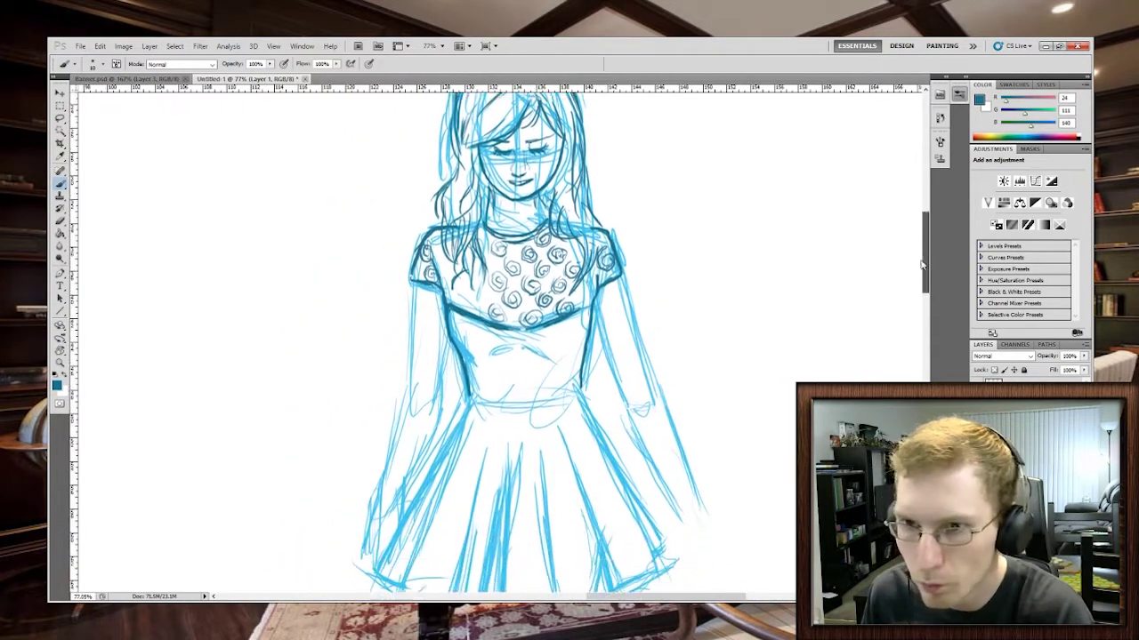
mouse_move(491, 263)
left_mouse_down()
mouse_move(525, 250)
mouse_move(567, 266)
left_mouse_up()
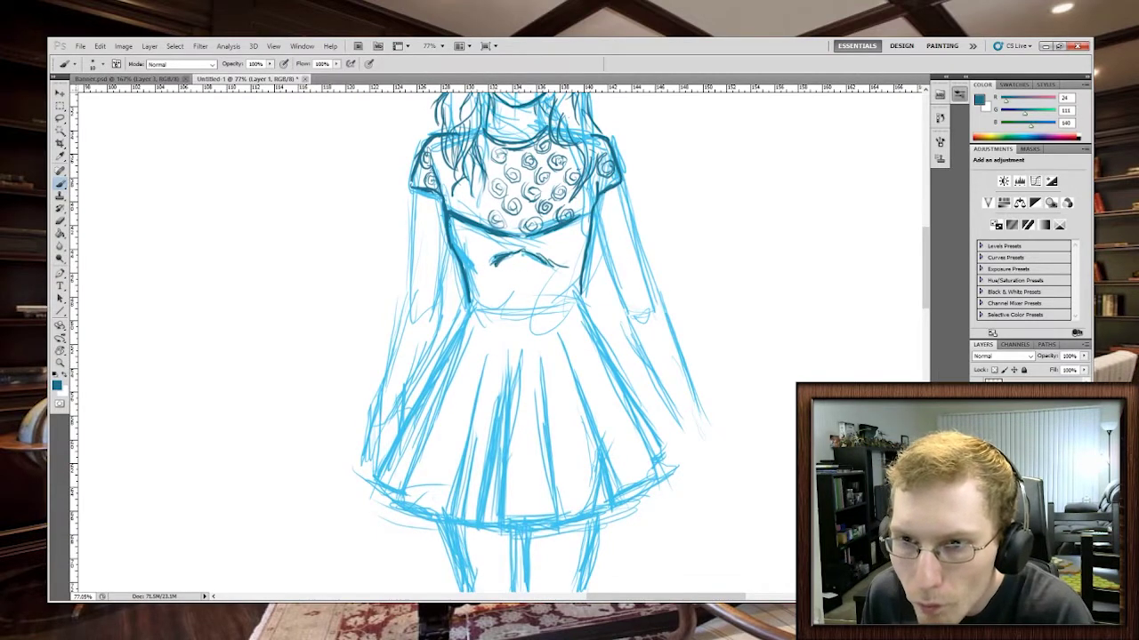
left_click_drag(489, 258, 514, 237)
mouse_move(502, 253)
left_mouse_down()
mouse_move(535, 235)
mouse_move(502, 240)
mouse_move(575, 260)
left_mouse_up()
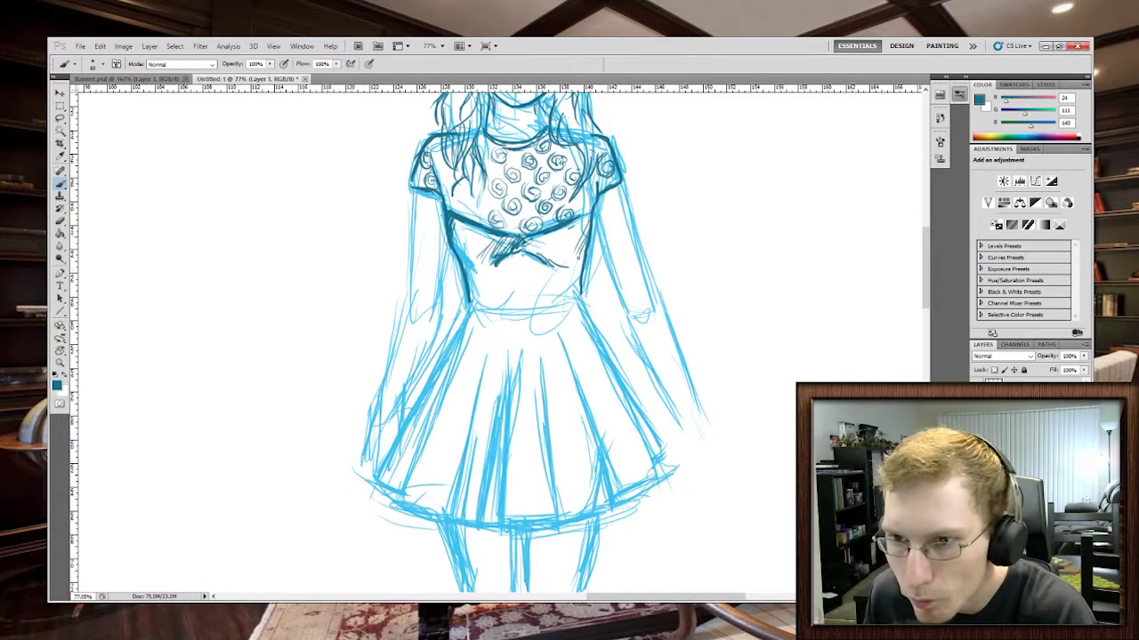
left_click_drag(594, 219, 579, 267)
left_click_drag(589, 213, 582, 266)
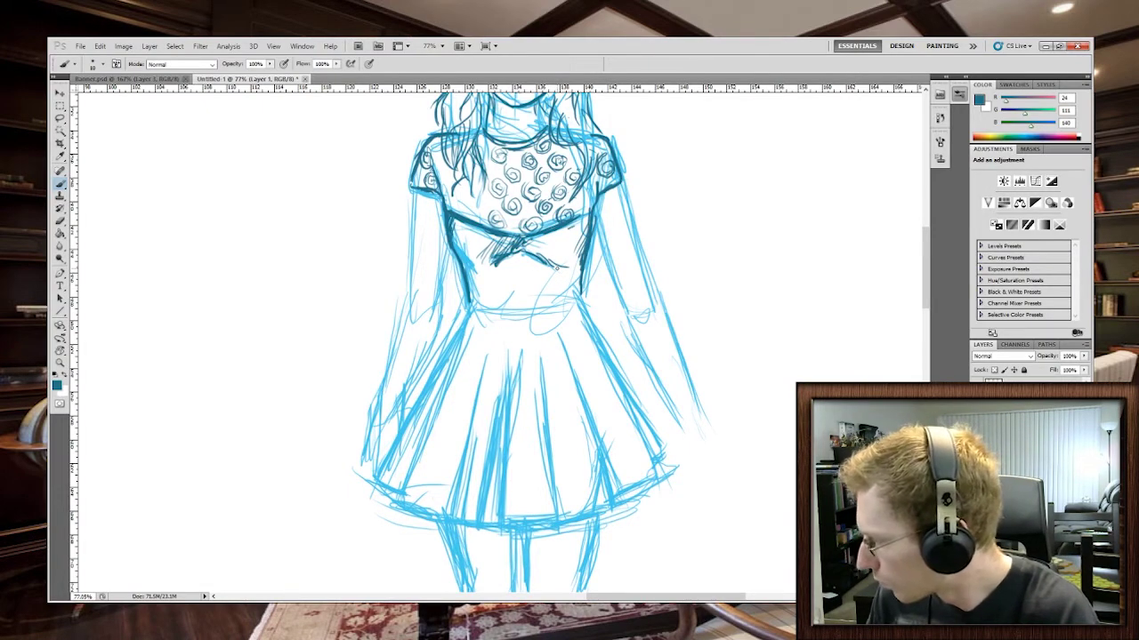
Step: Draw the dark waistline and decorate the lower bodice with spiral rosettes and hatched shading at both sides
left_click_drag(466, 308, 582, 303)
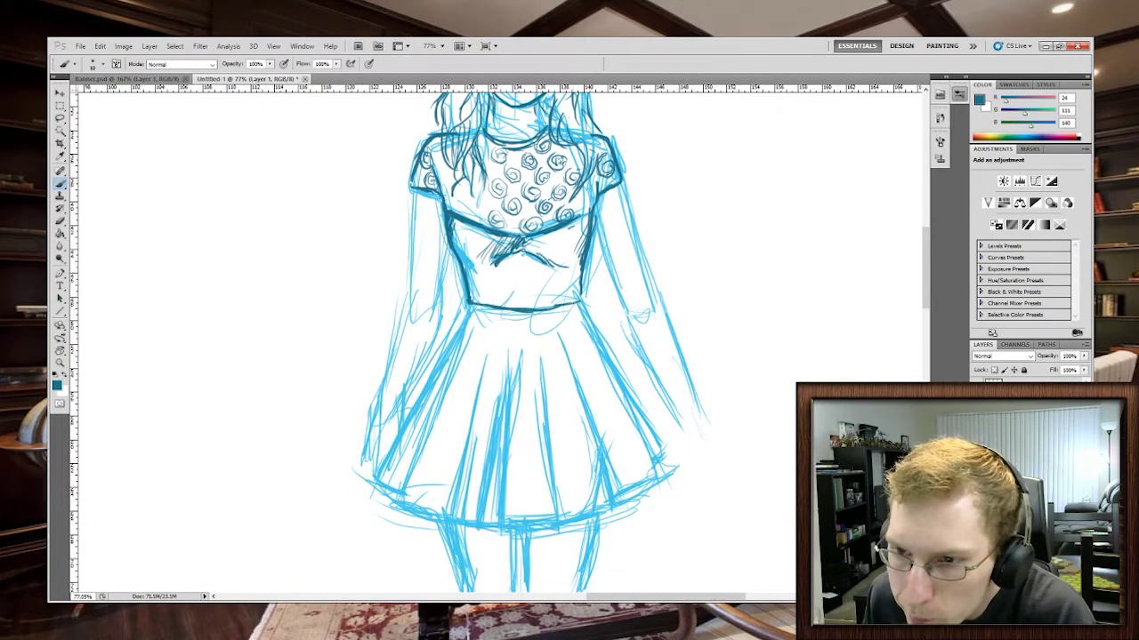
mouse_move(525, 256)
left_mouse_down()
mouse_move(532, 270)
mouse_move(514, 283)
left_mouse_up()
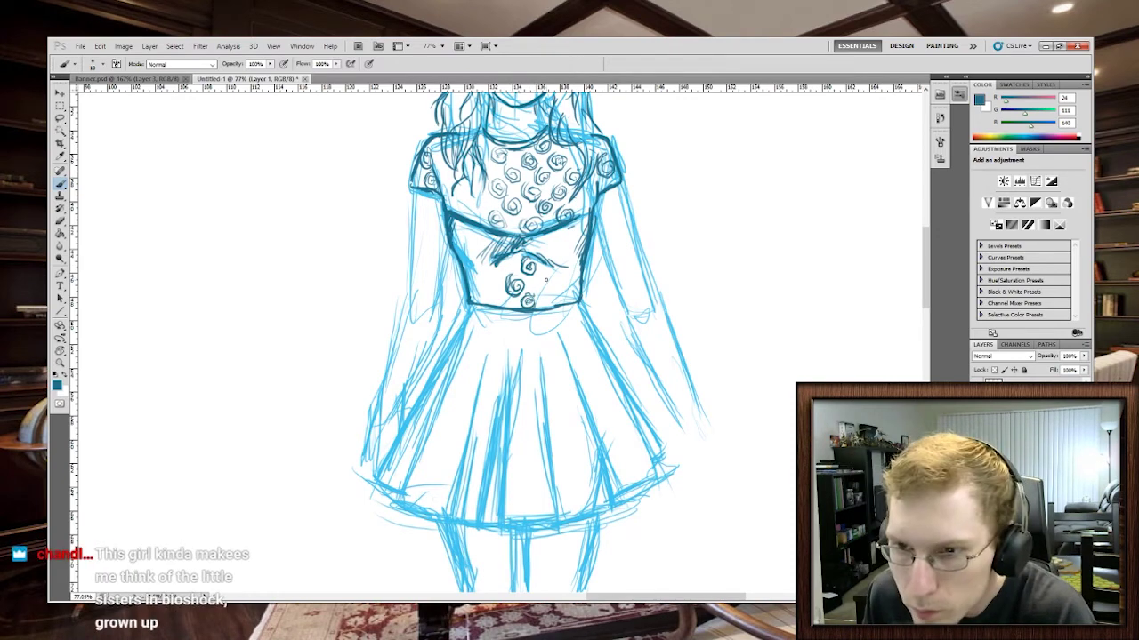
left_click_drag(544, 280, 562, 304)
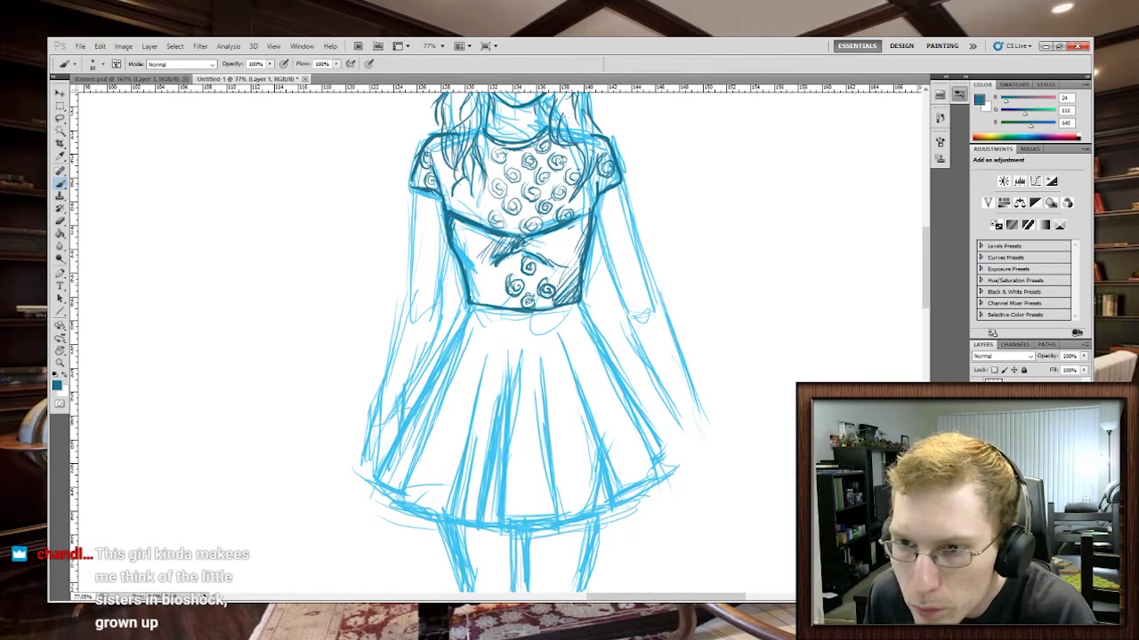
left_click_drag(580, 263, 569, 301)
left_click_drag(486, 256, 468, 290)
left_click_drag(492, 262, 476, 304)
mouse_move(480, 266)
left_mouse_down()
mouse_move(470, 290)
mouse_move(484, 302)
mouse_move(493, 281)
left_mouse_up()
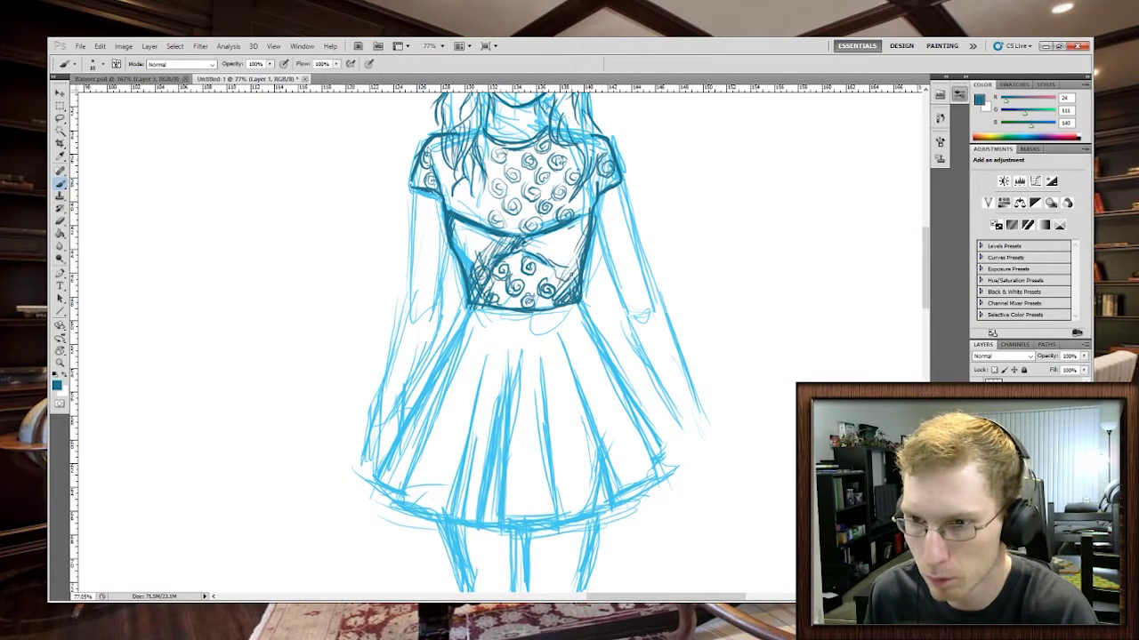
Step: Try shading the lower bodice with solid dark blue on a separate layer at 59% opacity, and delete that layer
scroll(553, 237, "down", 3)
scroll(544, 199, "up", 3)
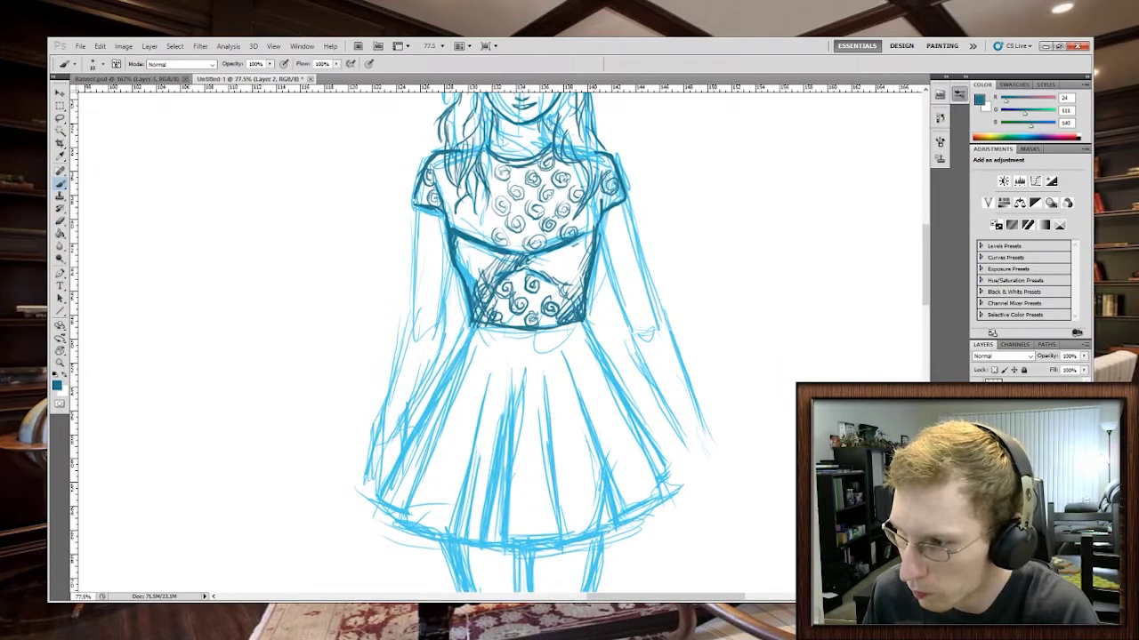
mouse_move(566, 267)
left_mouse_down()
mouse_move(578, 258)
mouse_move(534, 316)
mouse_move(499, 313)
mouse_move(445, 242)
mouse_move(495, 284)
left_mouse_up()
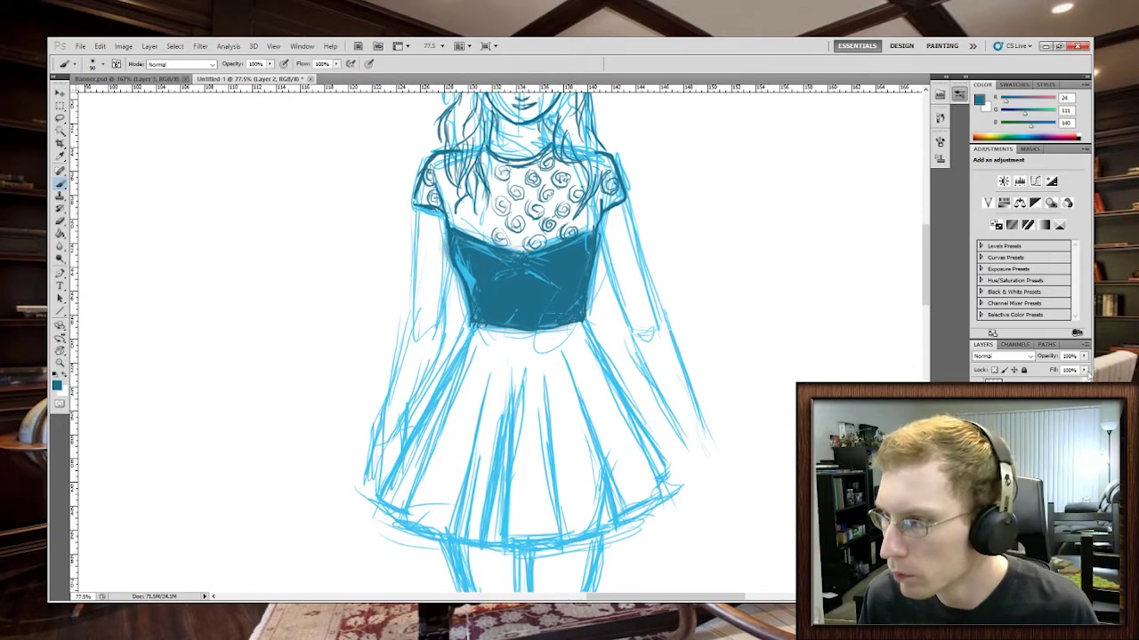
mouse_move(1084, 356)
left_mouse_down()
mouse_move(1047, 364)
mouse_move(1068, 365)
left_mouse_up()
key("alt")
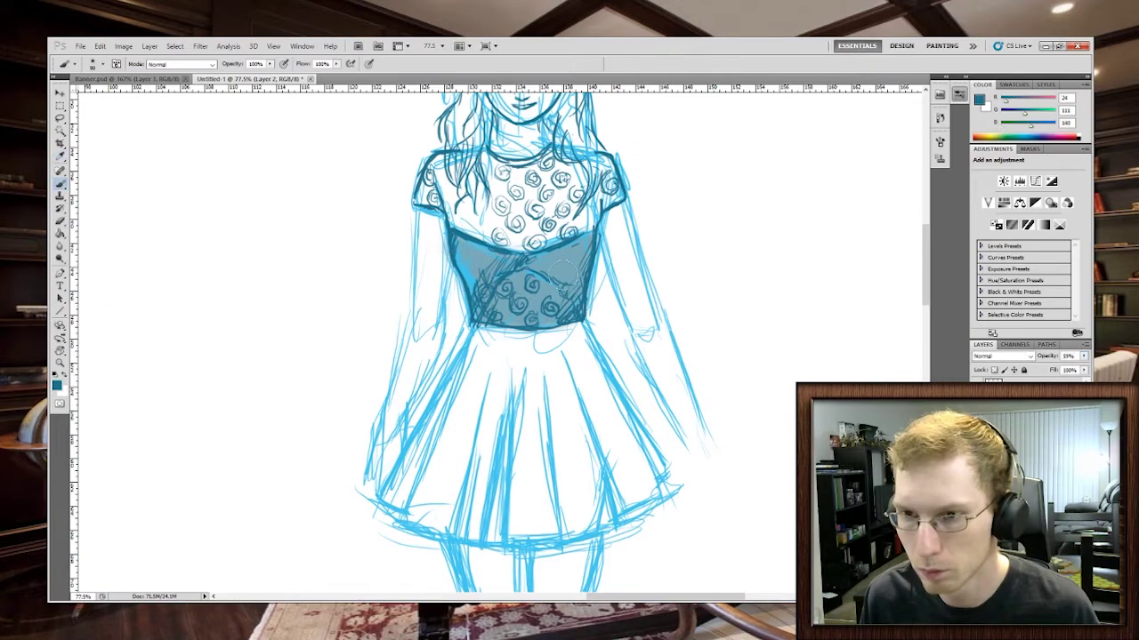
key("Delete")
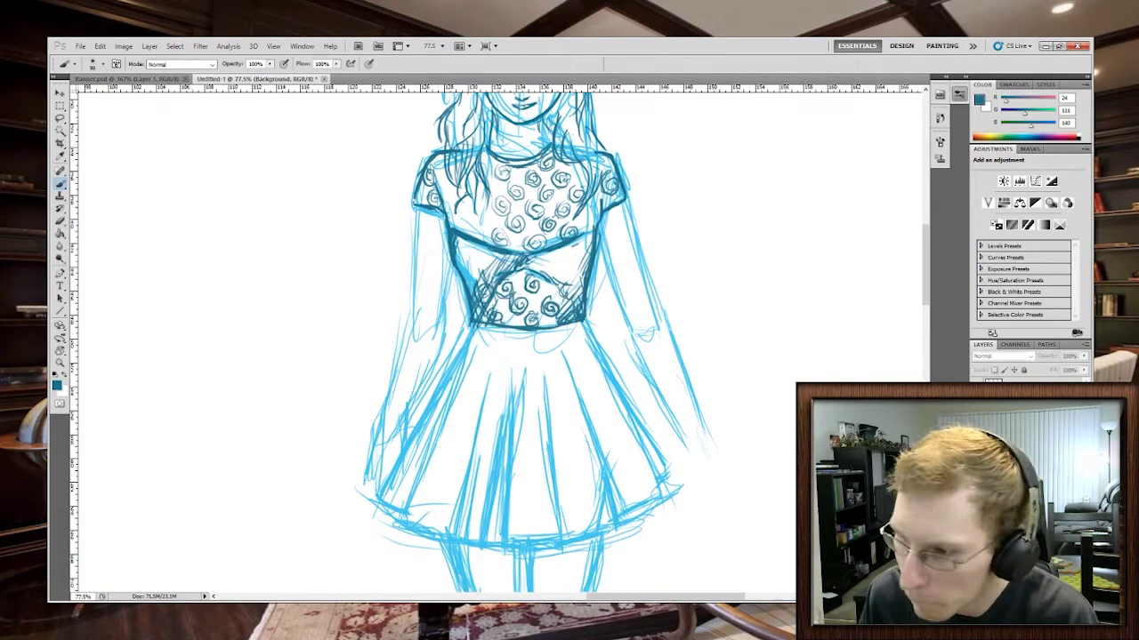
Step: Make Layer 1 active again and reduce the brush size for line work
scroll(928, 269, "up", 3)
scroll(928, 269, "down", 4)
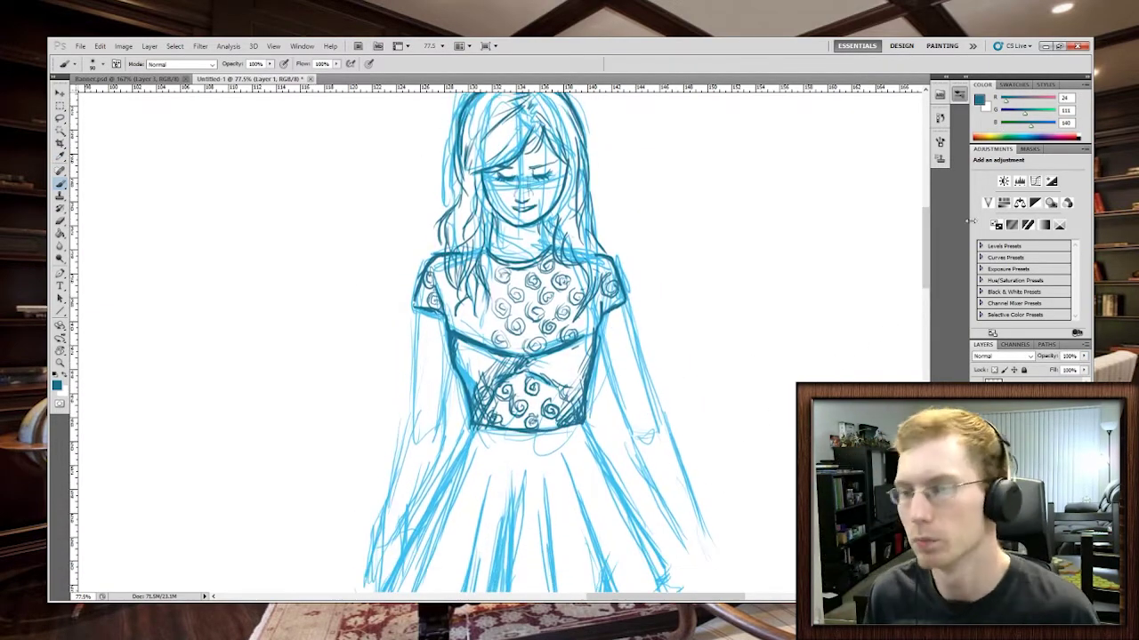
key("[")
key("[")
key("[")
key("[")
key("[")
key("[")
key("[")
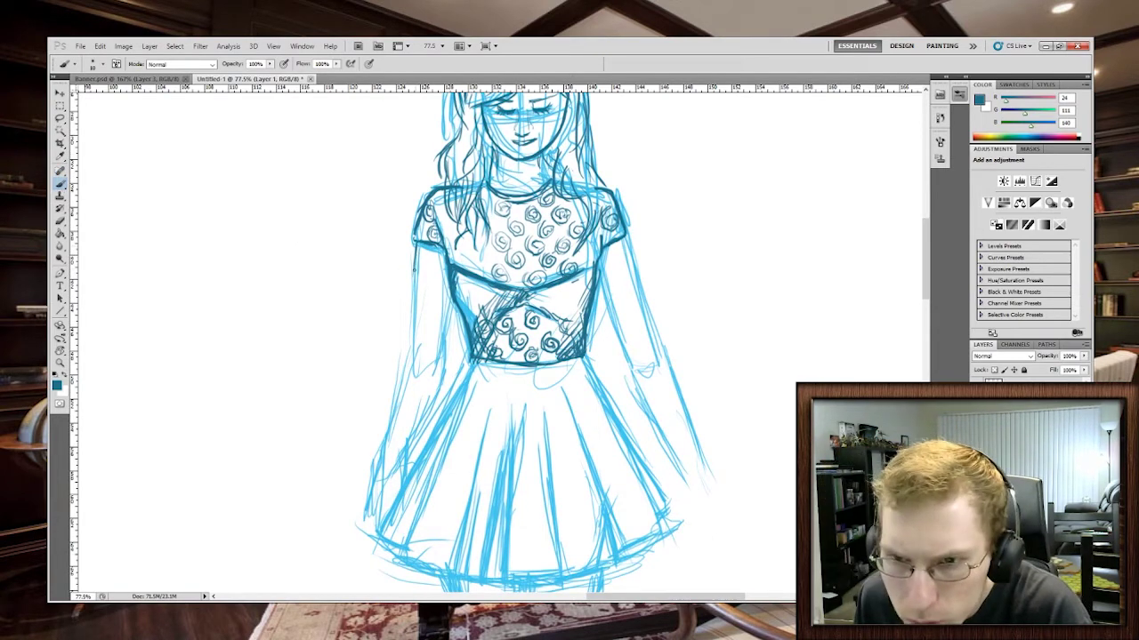
key("alt+bracketleft")
key("alt+bracketright")
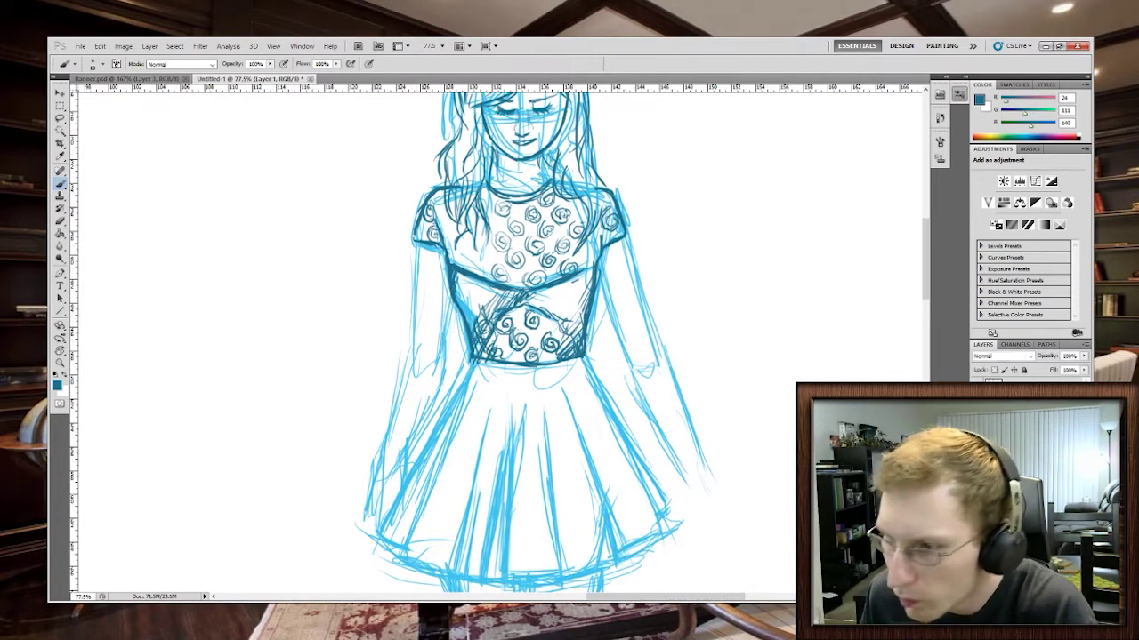
Step: Outline the arm on the left-hand side of the figure in dark blue, from the sleeve to the wrist and hand
left_click_drag(417, 243, 413, 359)
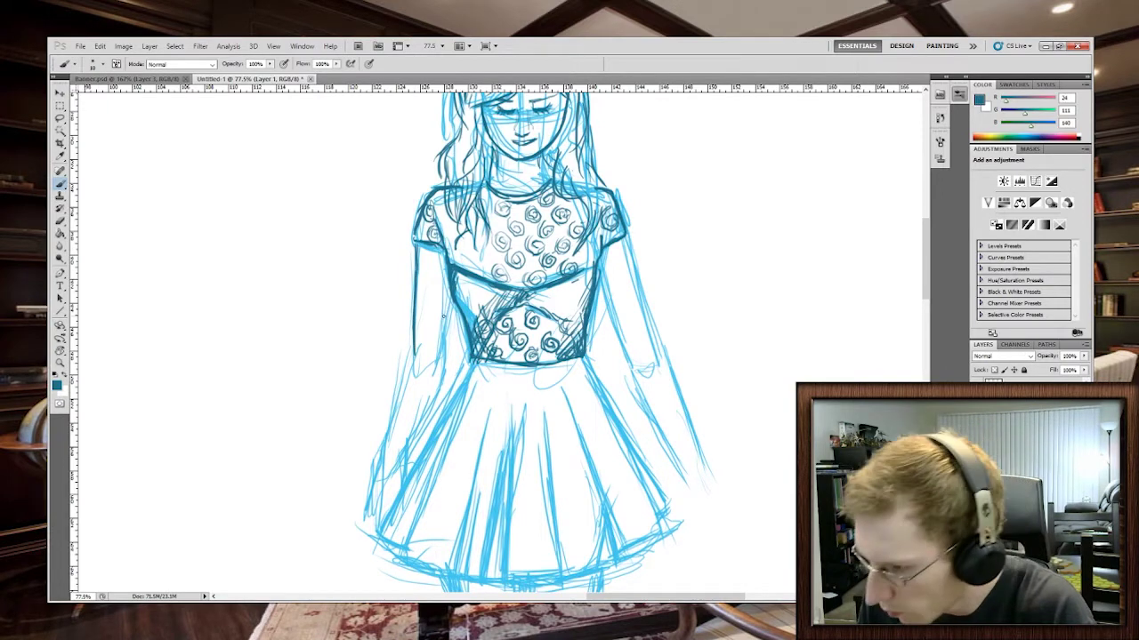
left_click_drag(452, 303, 443, 374)
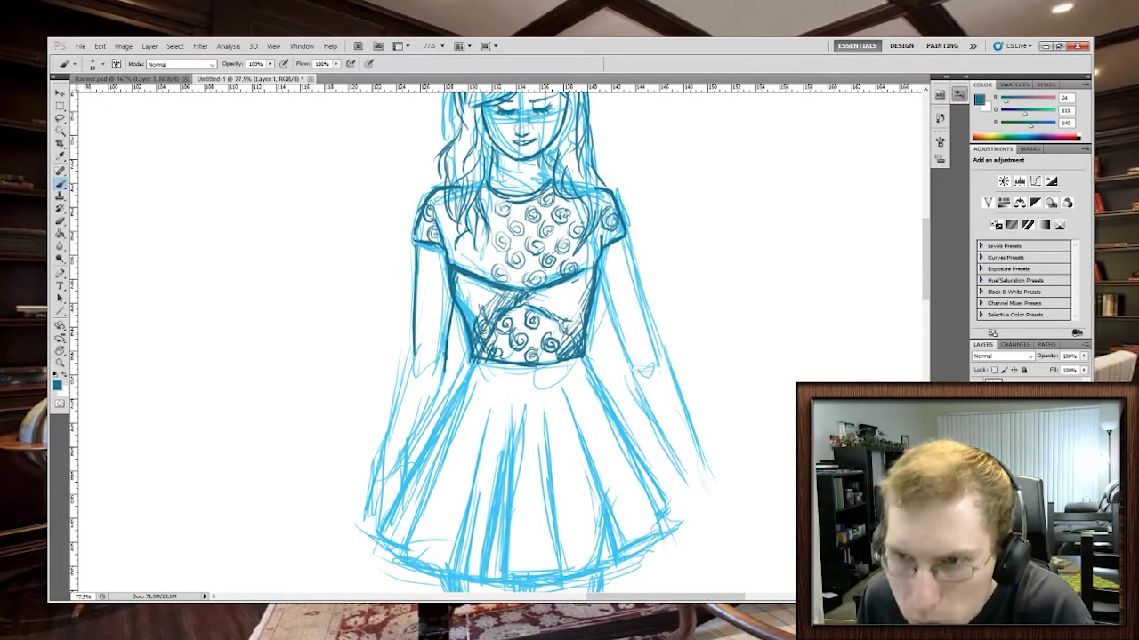
left_click_drag(927, 278, 927, 295)
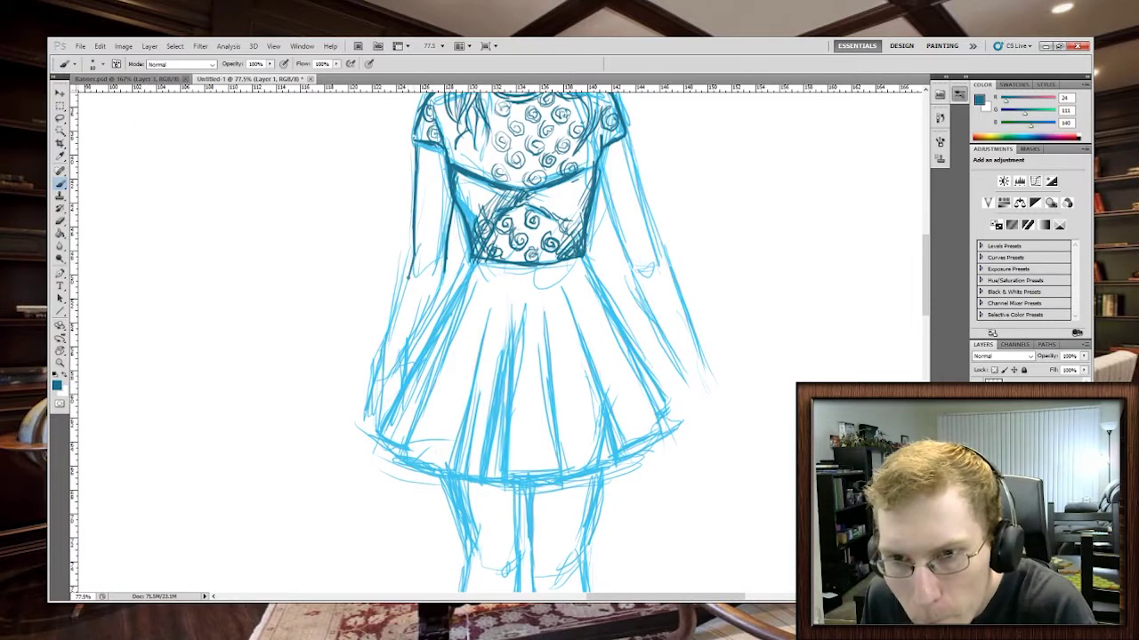
left_click_drag(413, 258, 388, 344)
mouse_move(445, 272)
left_mouse_down()
mouse_move(412, 348)
mouse_move(386, 367)
mouse_move(383, 404)
mouse_move(419, 378)
left_mouse_up()
scroll(381, 308, "up", 5)
key("ctrl+z")
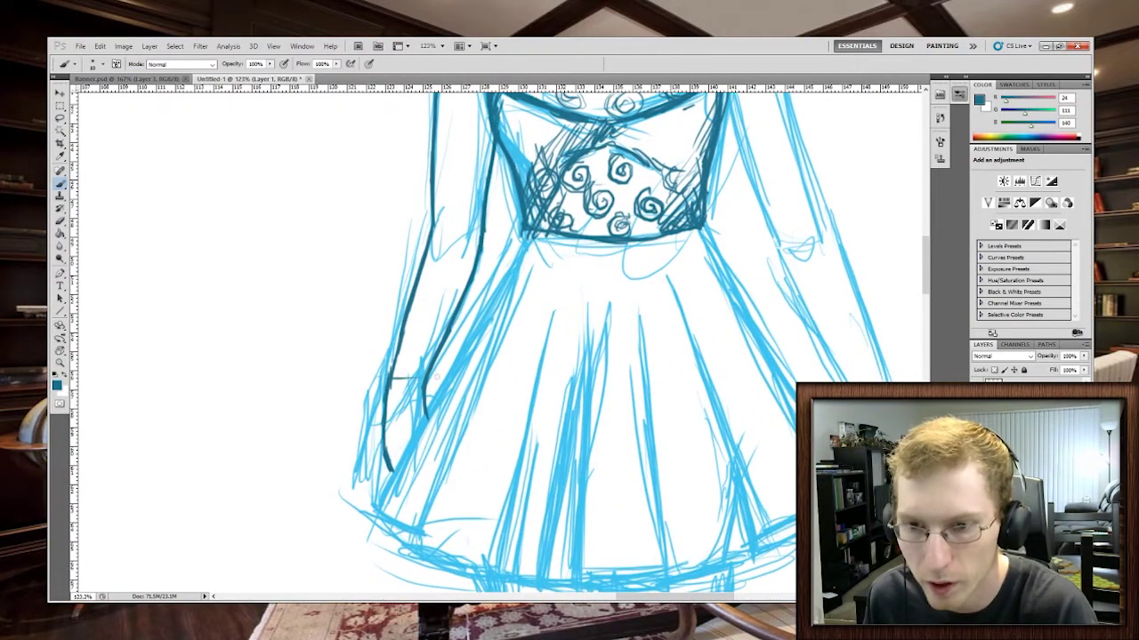
Step: Draw the skirt's left-hand edge in dark blue from the waist to the hem, thickening it beside the hand
scroll(389, 377, "down", 2)
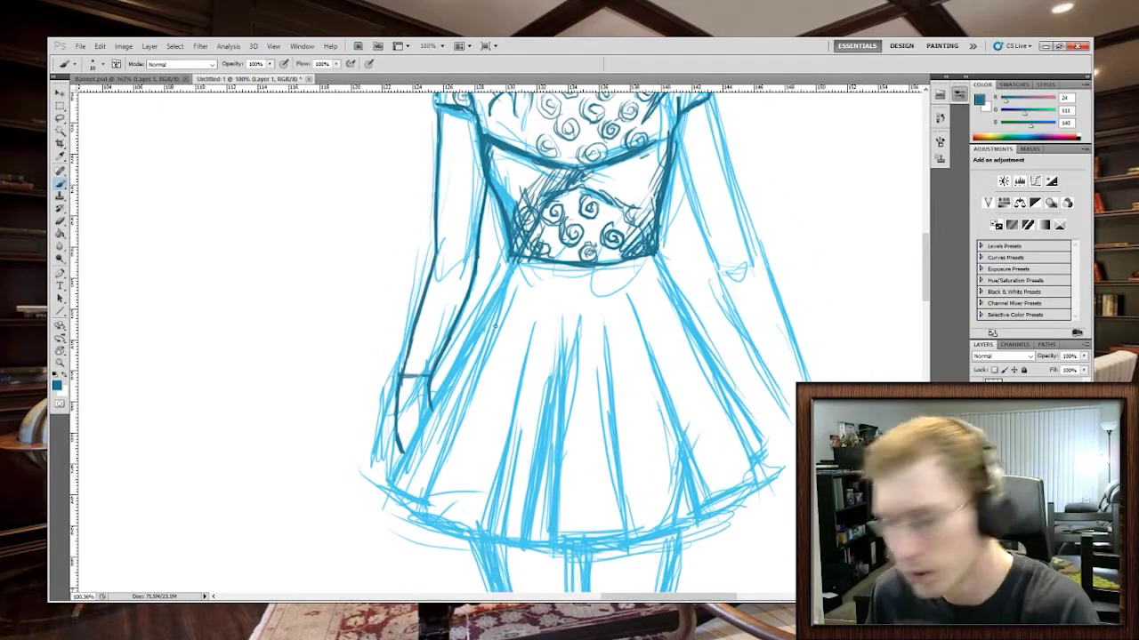
left_click_drag(509, 271, 399, 476)
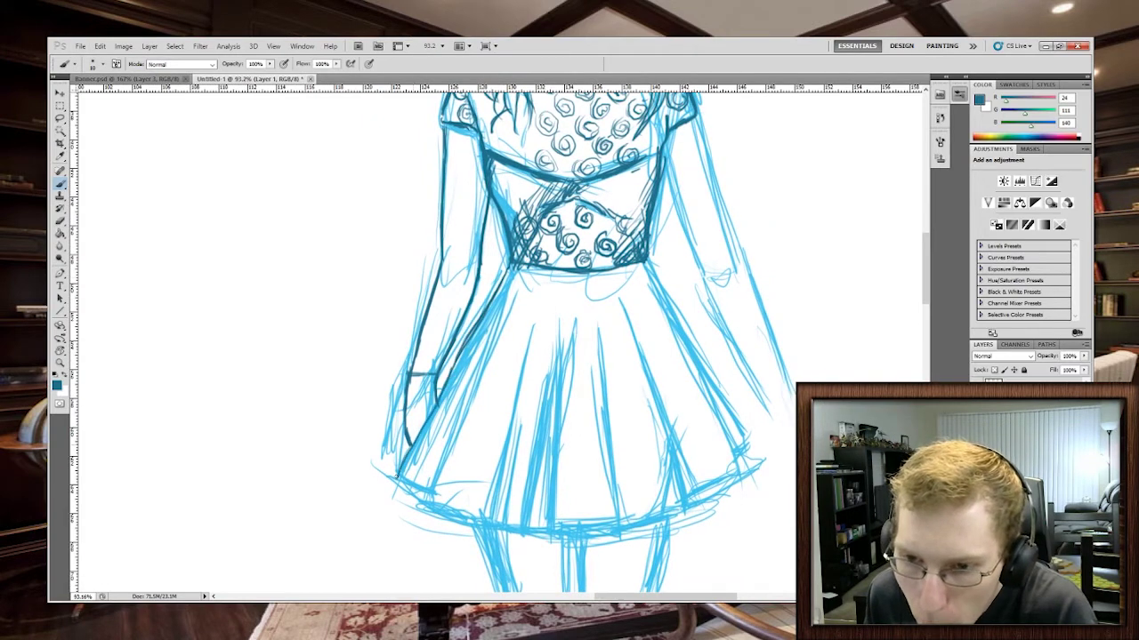
left_click_drag(447, 387, 397, 480)
mouse_move(423, 438)
left_mouse_down()
mouse_move(401, 480)
mouse_move(406, 473)
left_mouse_up()
left_click_drag(396, 480, 418, 485)
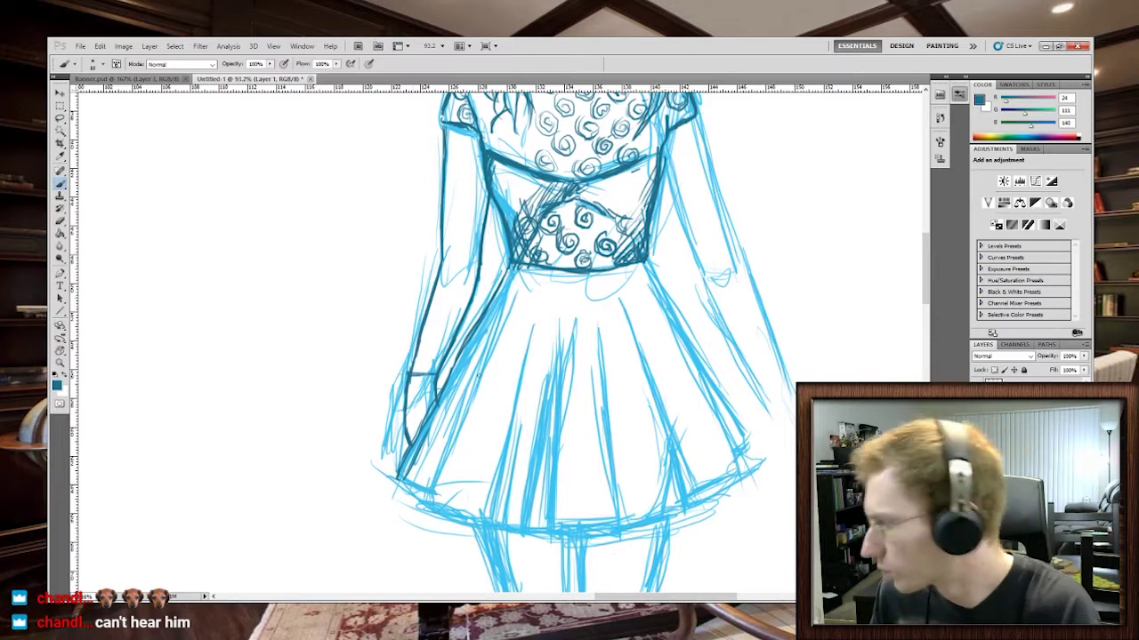
Step: Outline the arm on the right-hand side of the figure in dark blue, tracing both edges from the sleeve to the wrist
left_click_drag(665, 596, 677, 596)
left_click_drag(925, 275, 925, 260)
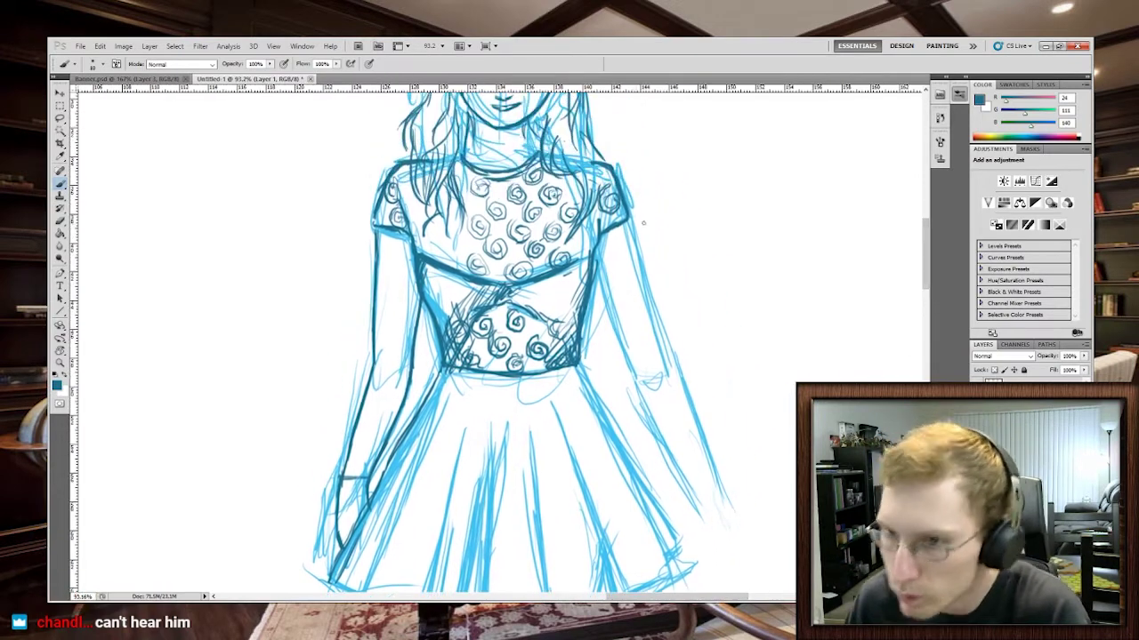
left_click_drag(626, 224, 663, 368)
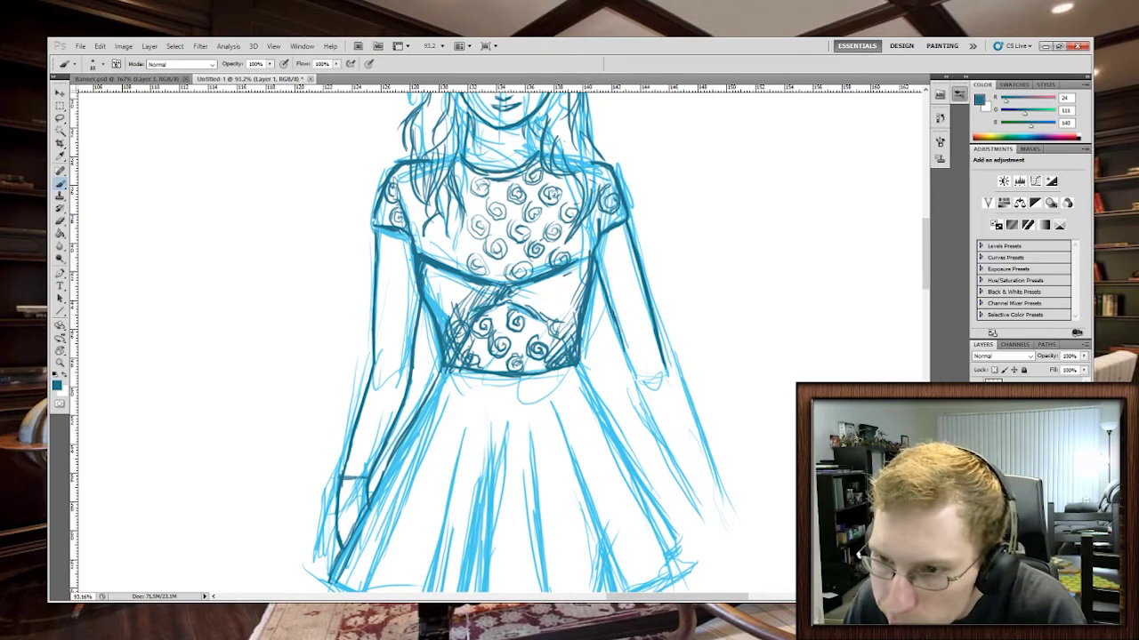
scroll(627, 374, "down", 2)
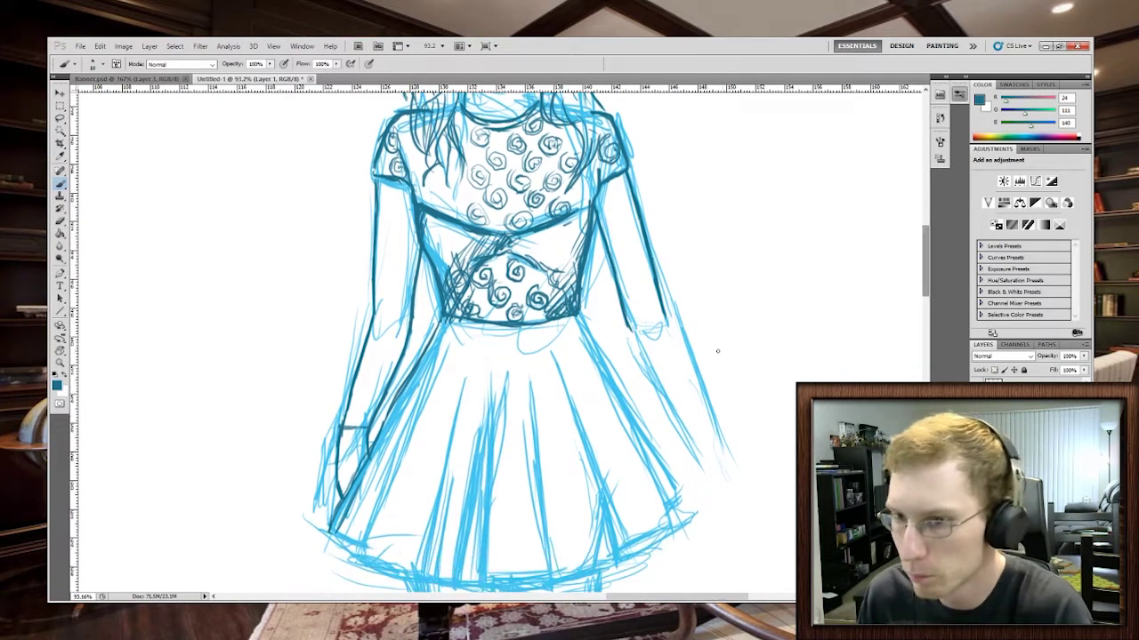
left_click_drag(658, 291, 715, 436)
key("ctrl+z")
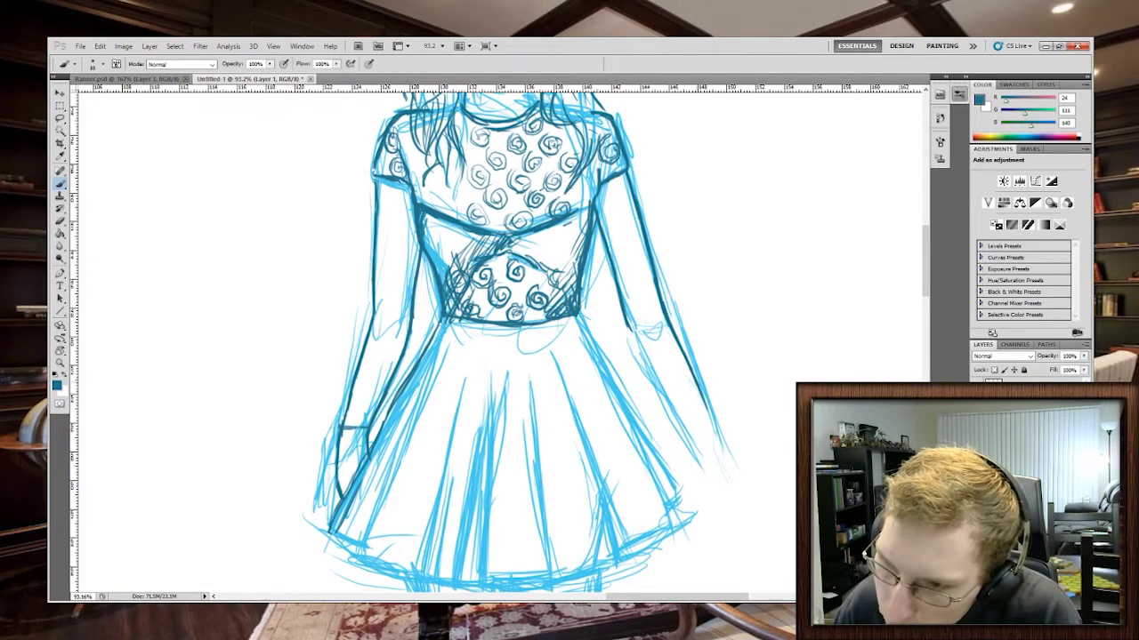
left_click_drag(699, 391, 722, 450)
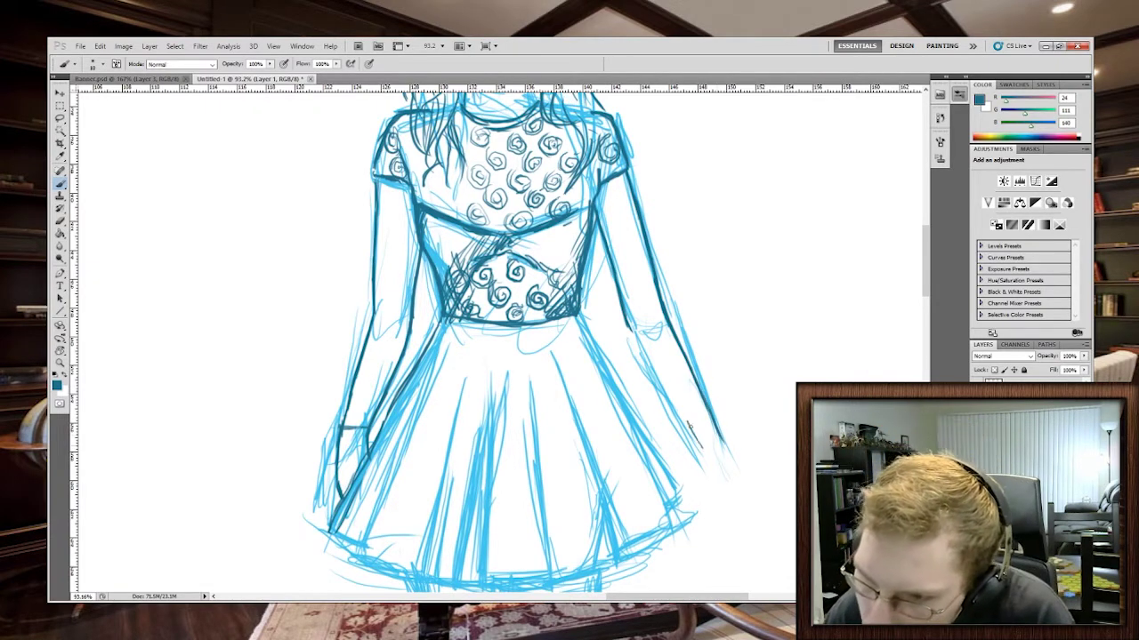
left_click_drag(626, 322, 687, 431)
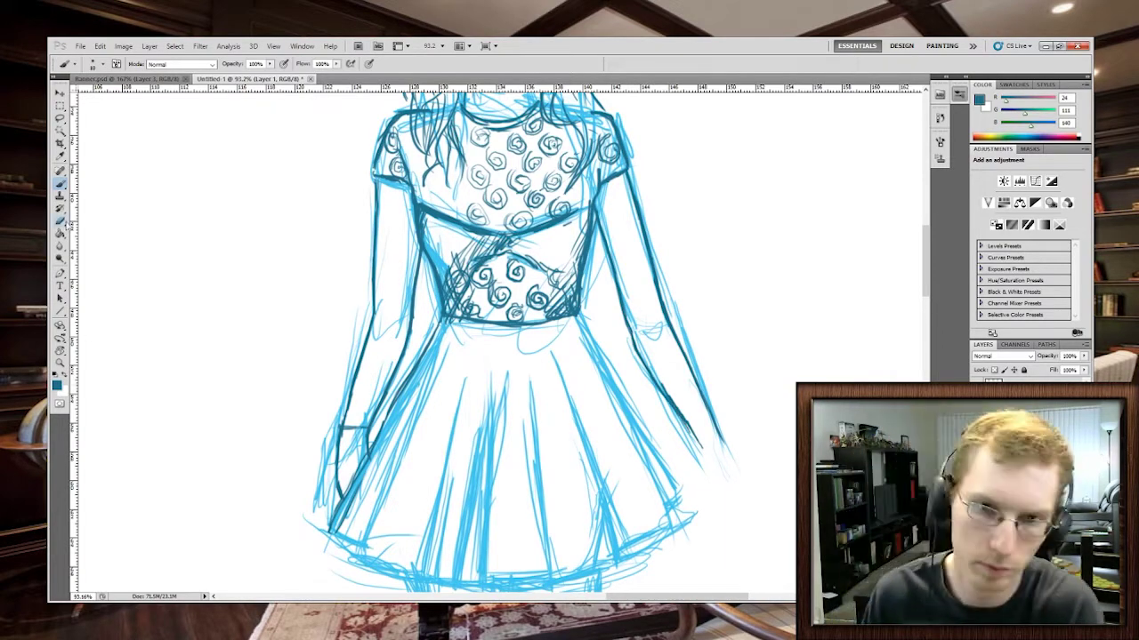
Step: Erase the inner forearm line below the elbow of the right-hand arm
key("e")
left_click_drag(658, 380, 699, 447)
left_click_drag(668, 393, 651, 376)
Step: Rotate the canvas view so the right-hand arm is nearly vertical and redraw its inner forearm line down to the wrist
key("r")
left_click_drag(662, 283, 673, 390)
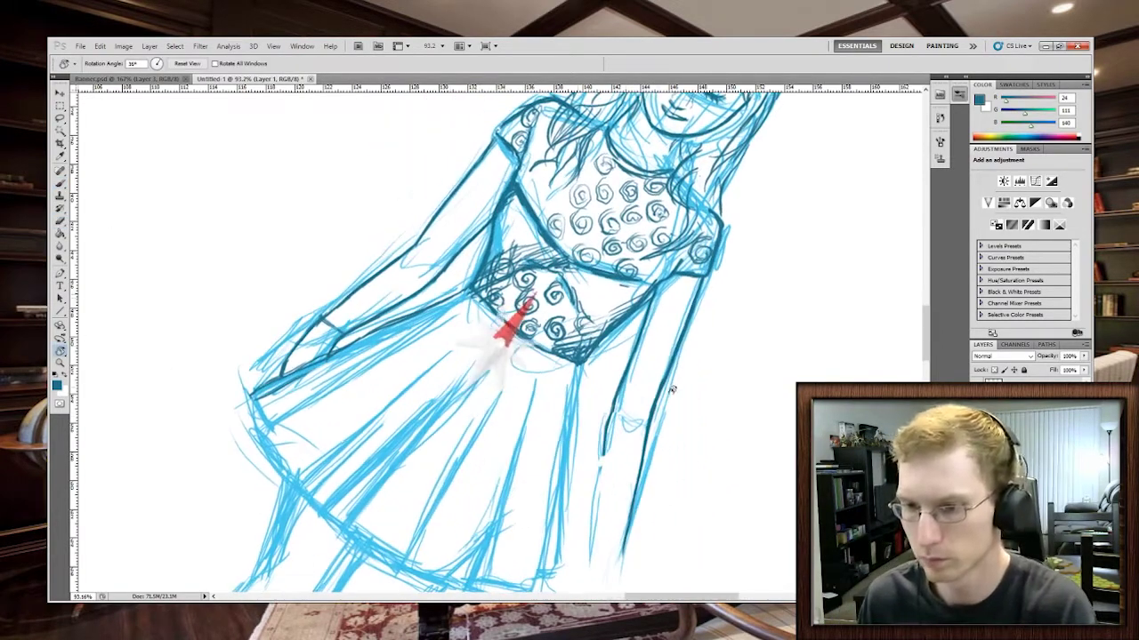
key("h")
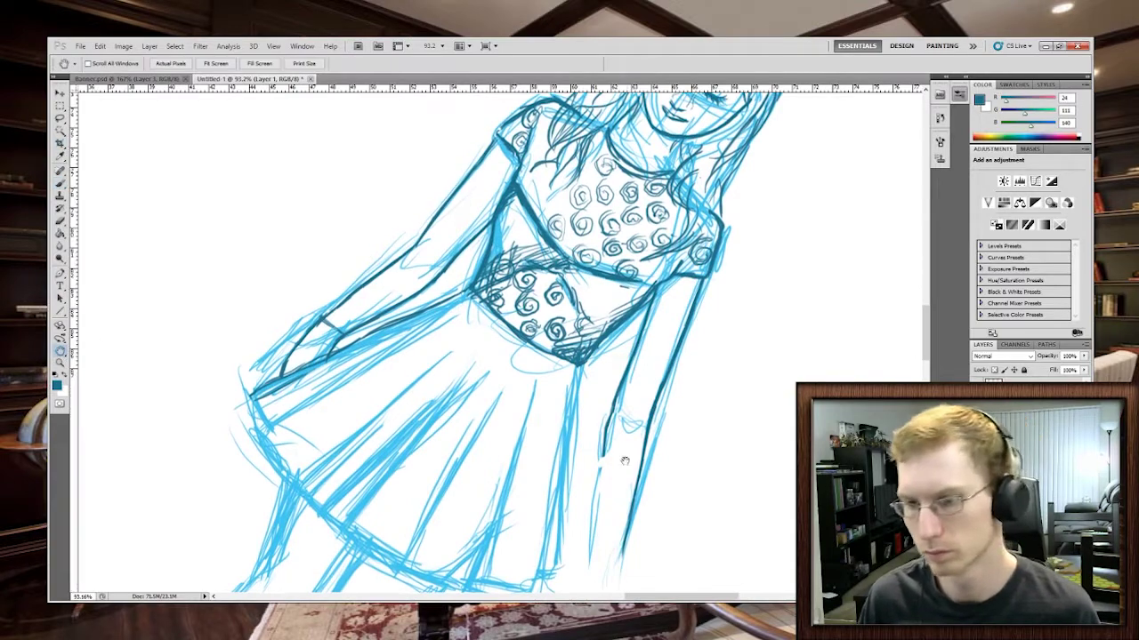
mouse_move(625, 461)
left_mouse_down()
mouse_move(530, 263)
mouse_move(473, 277)
left_mouse_up()
key("b")
scroll(504, 252, "up", 4)
key("e")
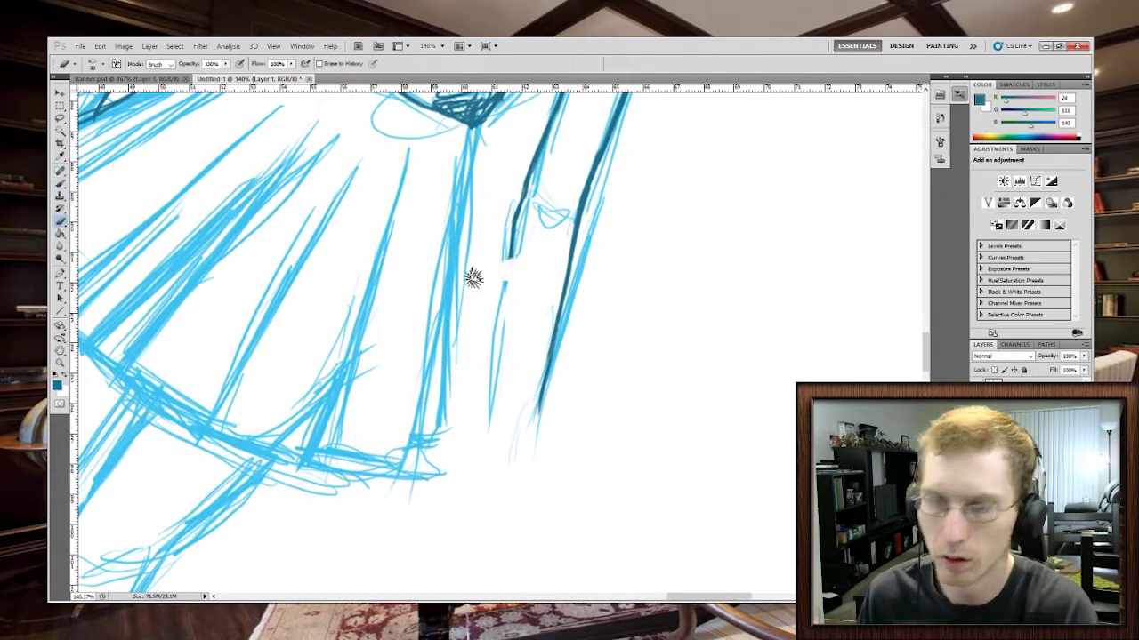
key("b")
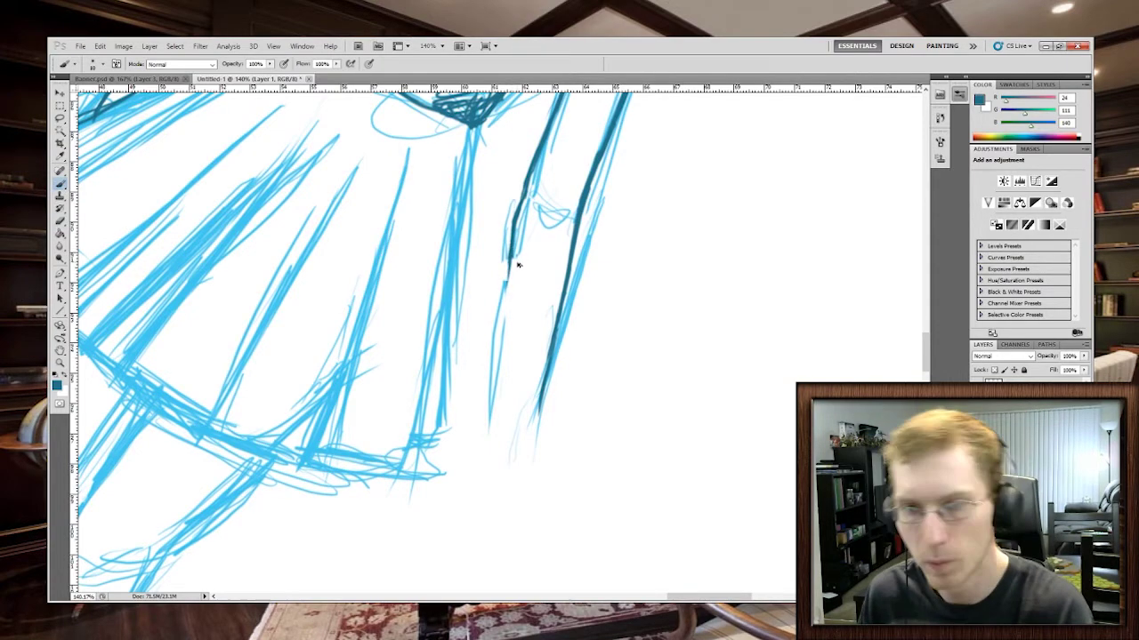
left_click_drag(514, 245, 502, 400)
left_click_drag(509, 293, 505, 360)
scroll(564, 227, "down", 6)
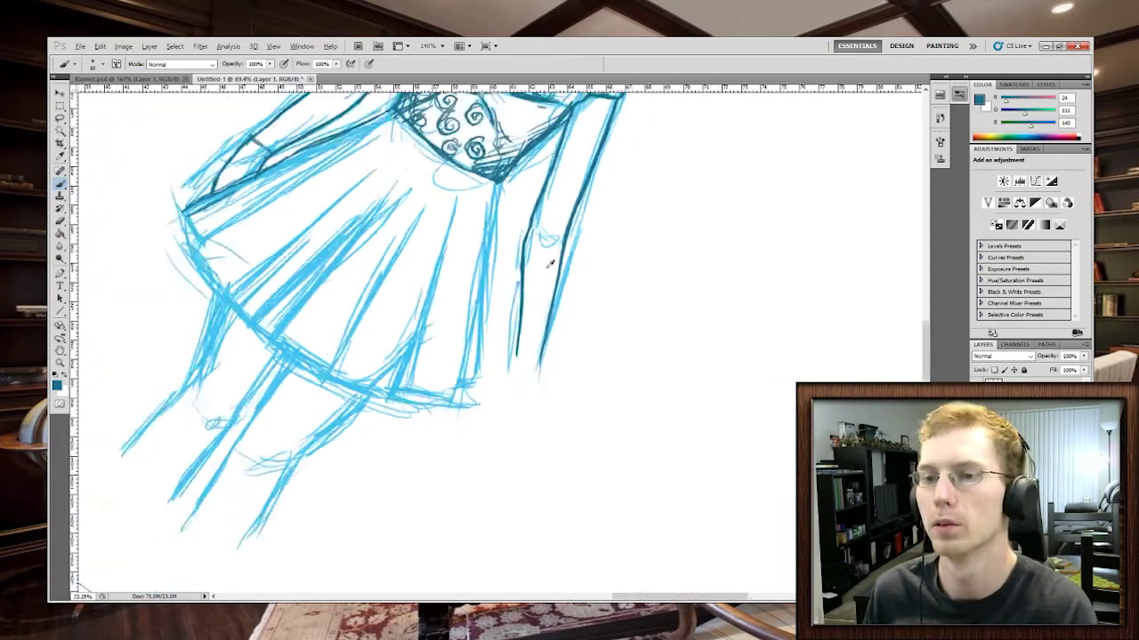
Step: Turn the canvas view back to nearly upright and draw the back of the right-hand hand with its first finger lines
left_click(60, 351)
key("r")
left_click_drag(559, 232, 475, 223)
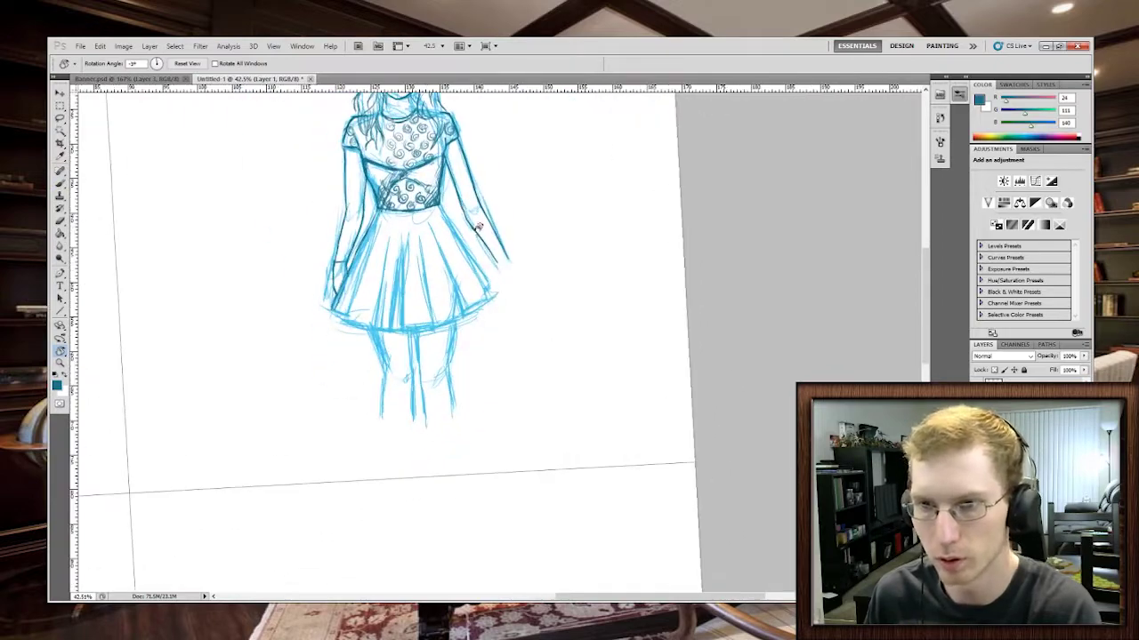
scroll(489, 226, "up", 5)
key("b")
scroll(574, 294, "up", 1)
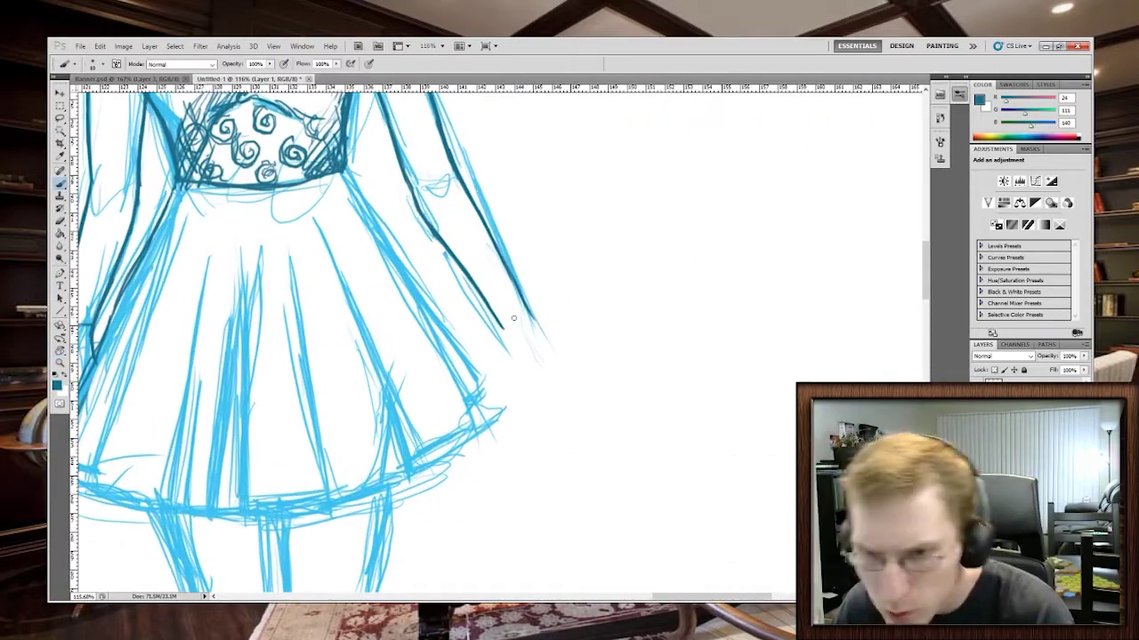
left_click_drag(532, 317, 572, 363)
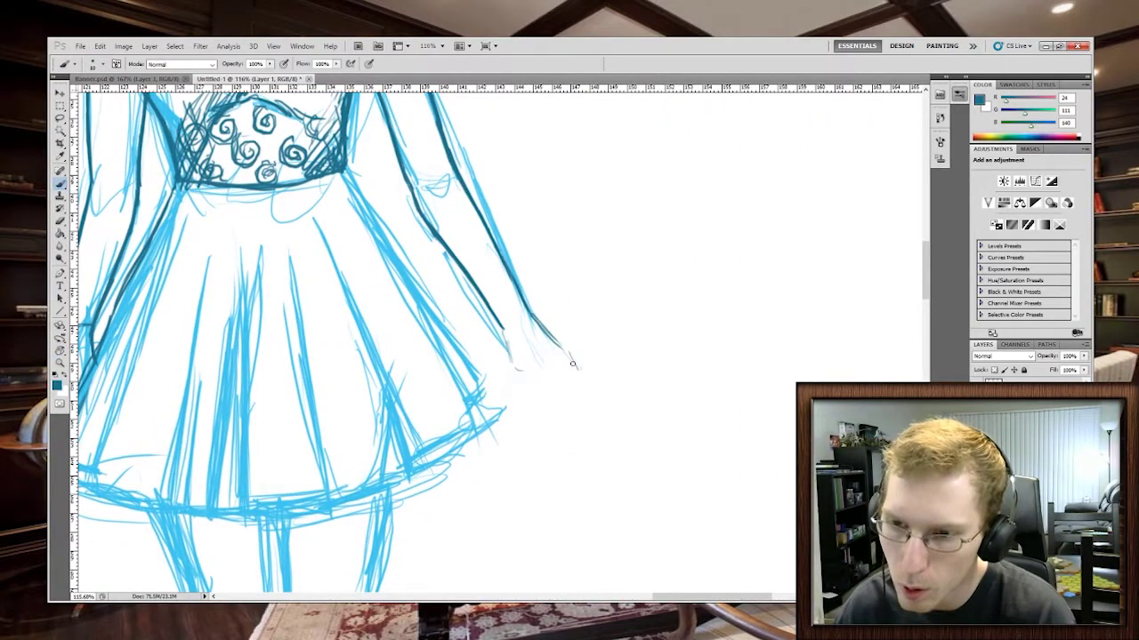
left_click_drag(506, 335, 525, 382)
mouse_move(532, 345)
left_mouse_down()
mouse_move(538, 373)
mouse_move(574, 387)
mouse_move(577, 367)
mouse_move(584, 386)
left_mouse_up()
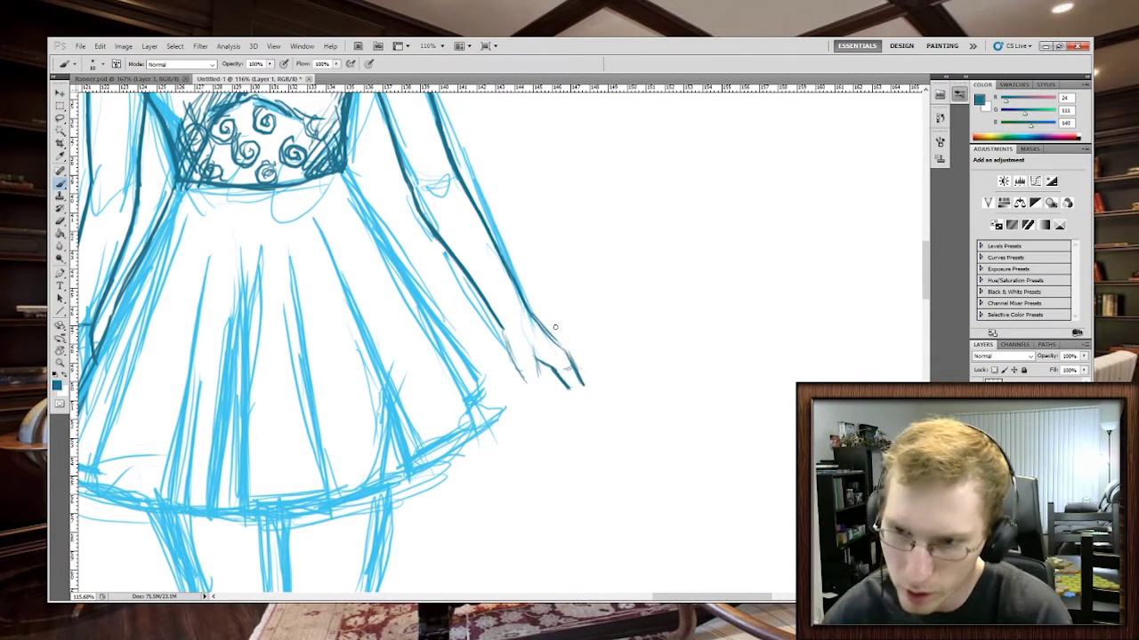
left_click_drag(531, 316, 566, 350)
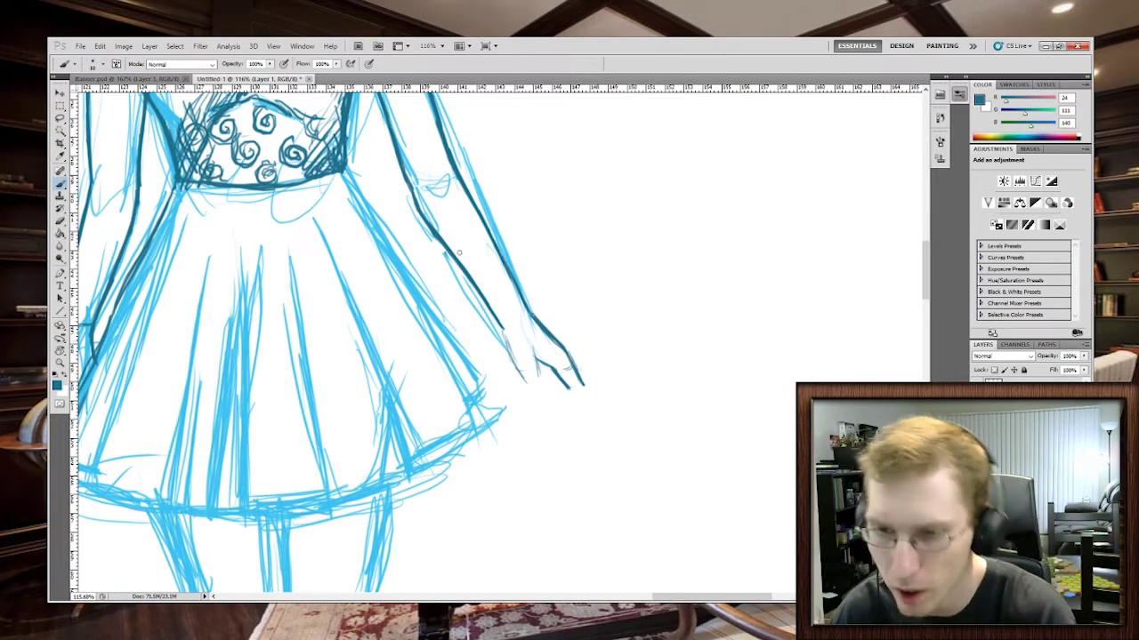
Step: Draw the palm edge, thumb and curled fingers of the right-hand hand, and reset the canvas rotation to 0°
left_click_drag(499, 325, 524, 382)
left_click_drag(532, 348, 536, 398)
mouse_move(534, 367)
left_mouse_down()
mouse_move(568, 414)
mouse_move(576, 406)
mouse_move(566, 423)
left_mouse_up()
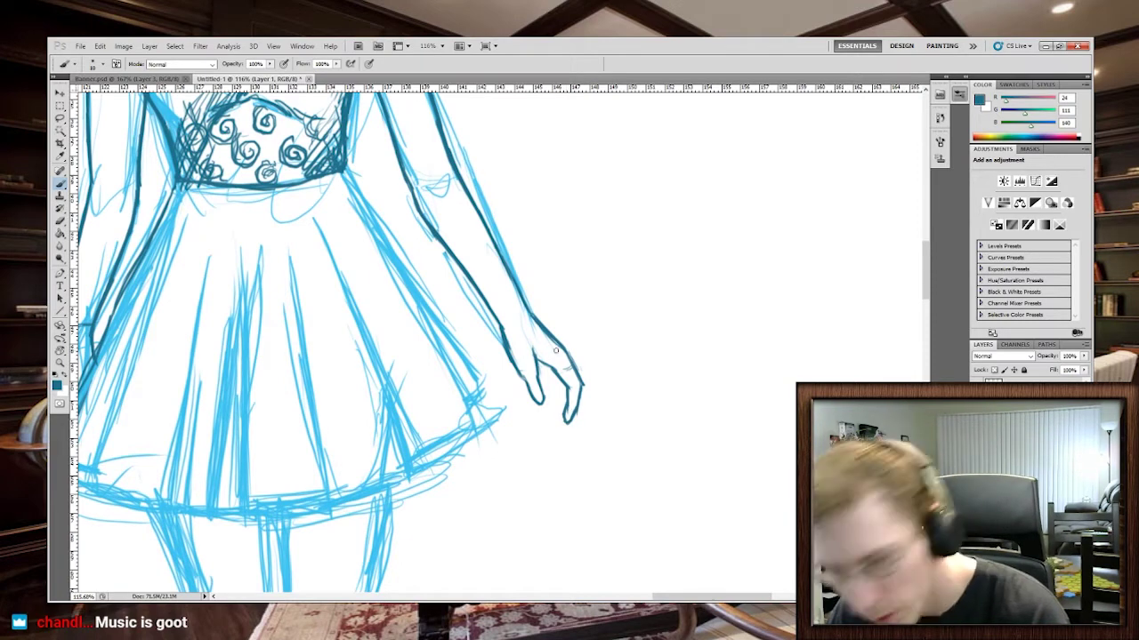
left_click_drag(556, 371, 566, 412)
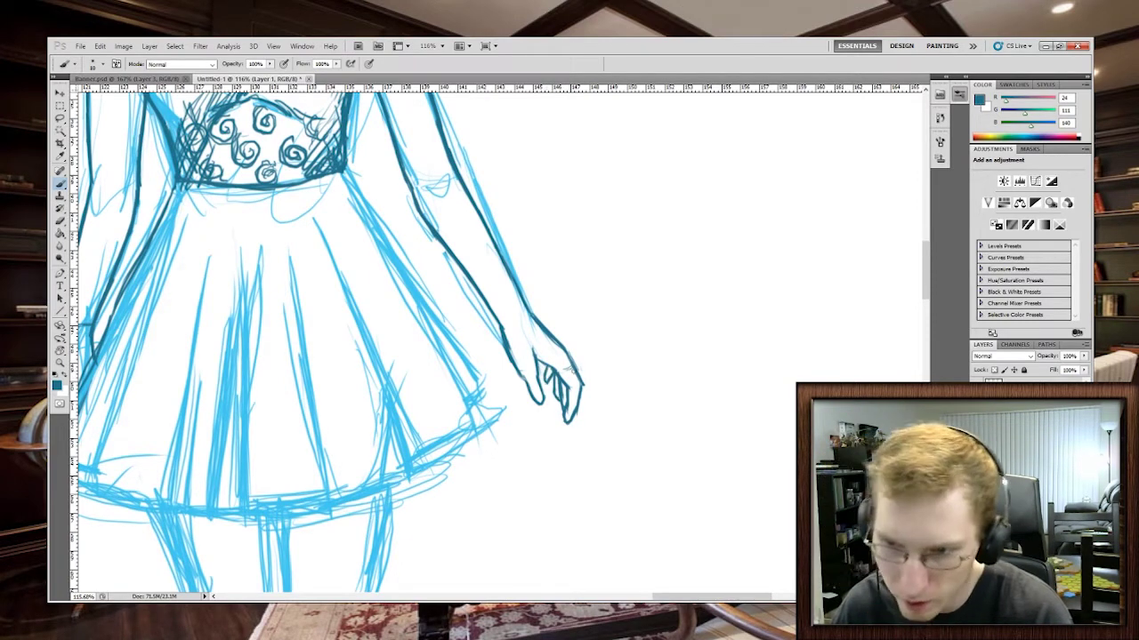
scroll(578, 315, "down", 6)
double_click(59, 350)
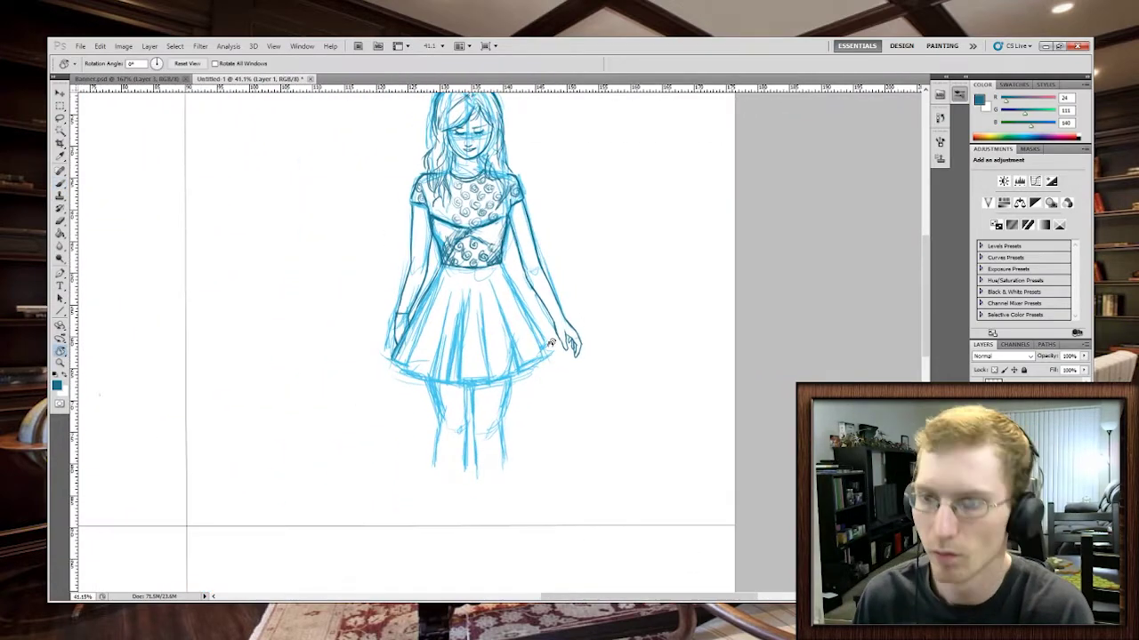
Step: Darken the skirt's right-hand edge and the hem beside it, and add dark pleat lines running down from the waist
scroll(538, 374, "up", 1)
left_click_drag(925, 306, 927, 325)
scroll(887, 322, "up", 3)
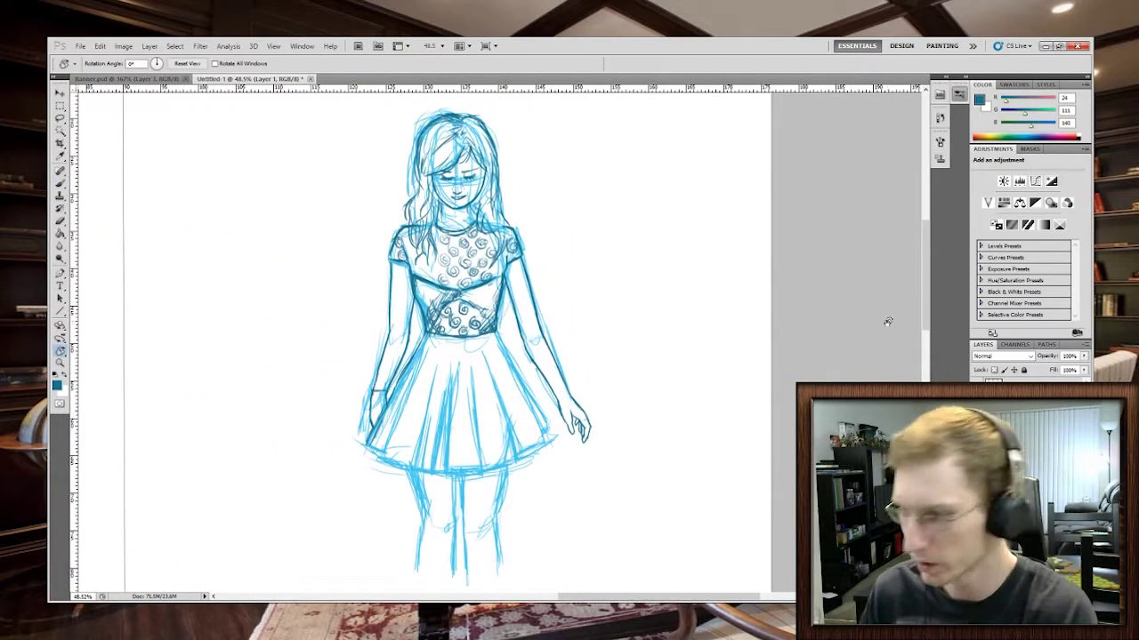
scroll(507, 356, "down", 1)
key("b")
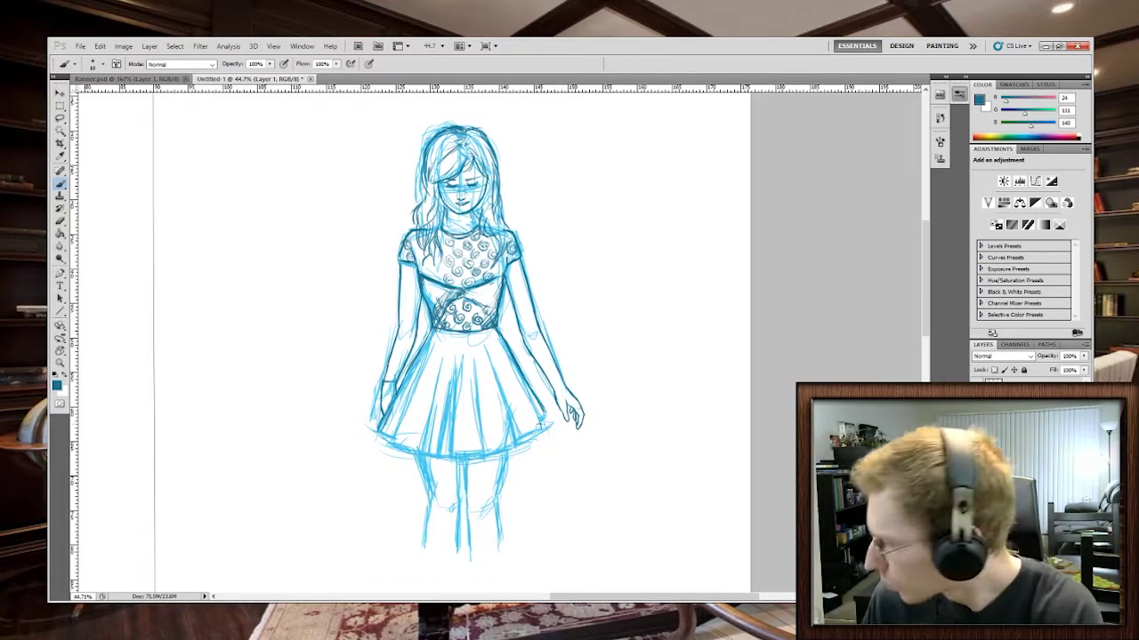
left_click_drag(541, 413, 549, 425)
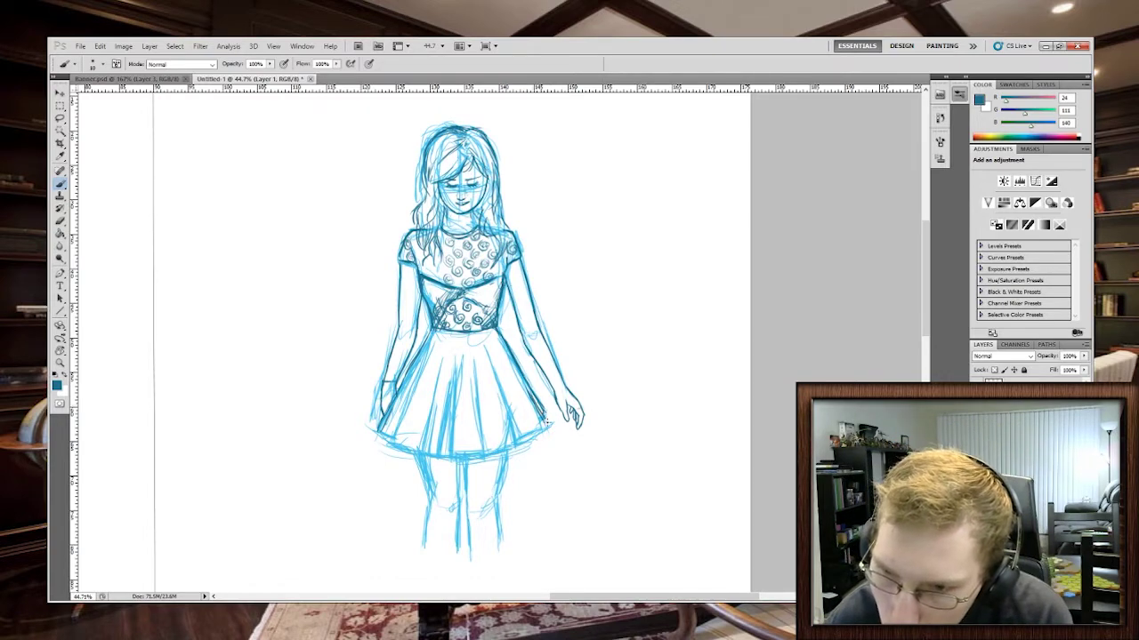
left_click_drag(524, 387, 546, 430)
left_click_drag(501, 341, 534, 416)
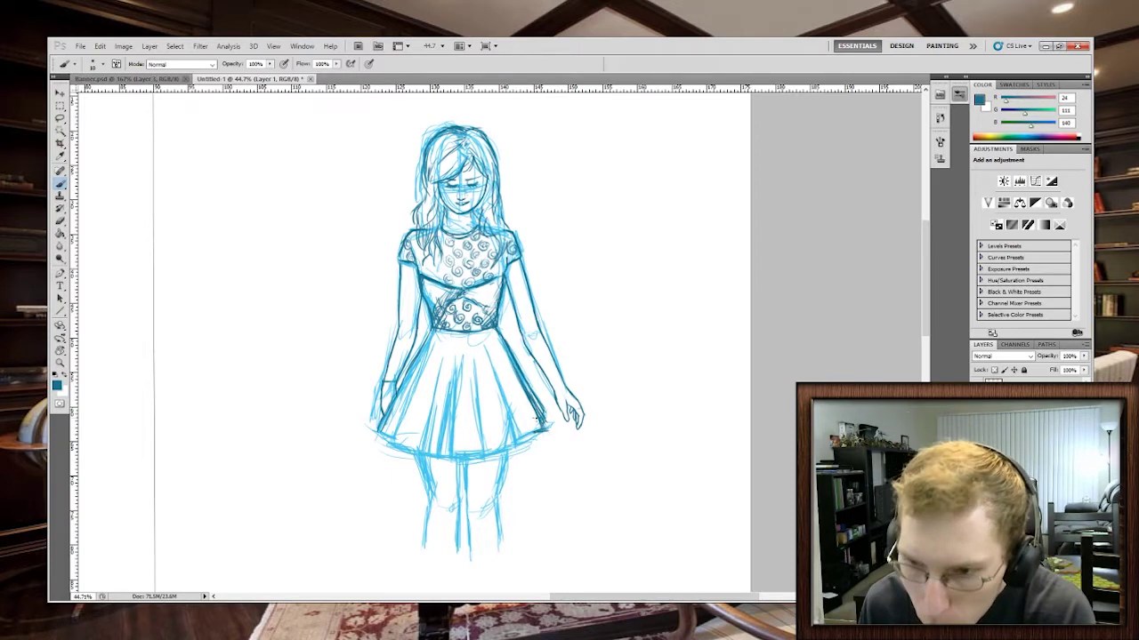
mouse_move(501, 357)
left_mouse_down()
mouse_move(535, 436)
mouse_move(514, 450)
left_mouse_up()
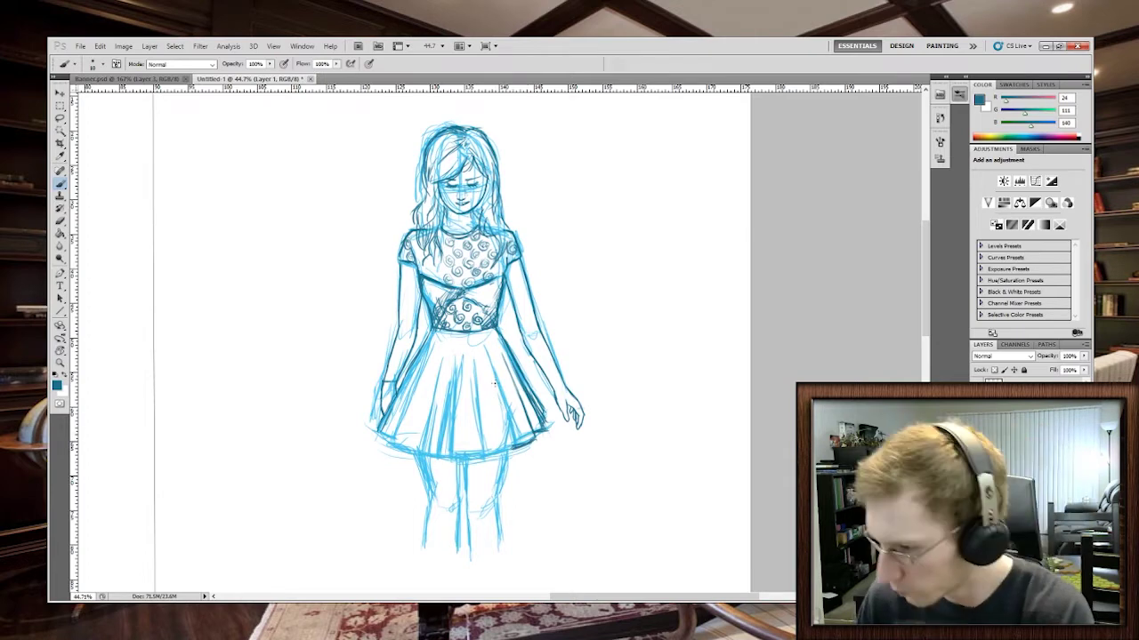
left_click_drag(490, 344, 505, 418)
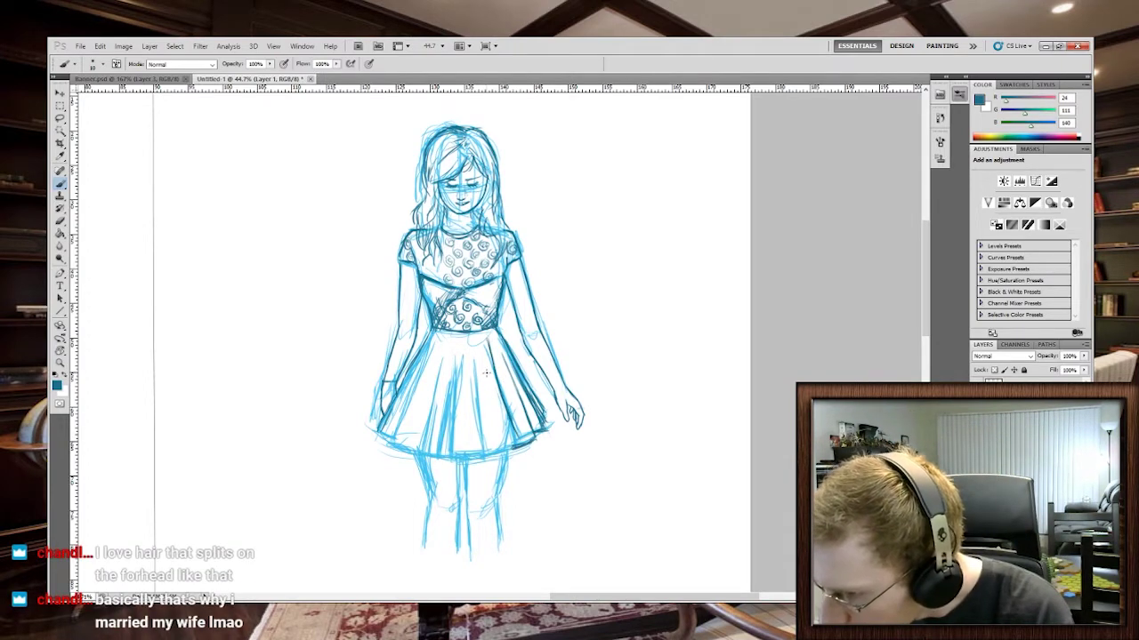
Step: Draw the dark fold at the hem and another long pleat toward the skirt's centre, joining them with a dark hemline
scroll(506, 402, "up", 6)
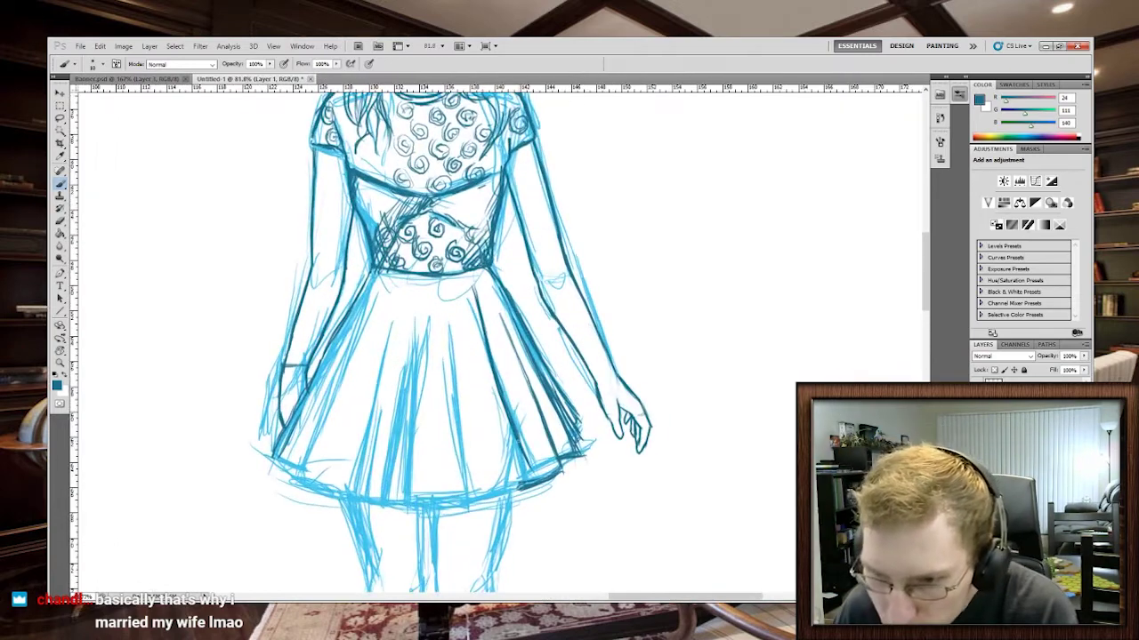
left_click_drag(514, 445, 501, 490)
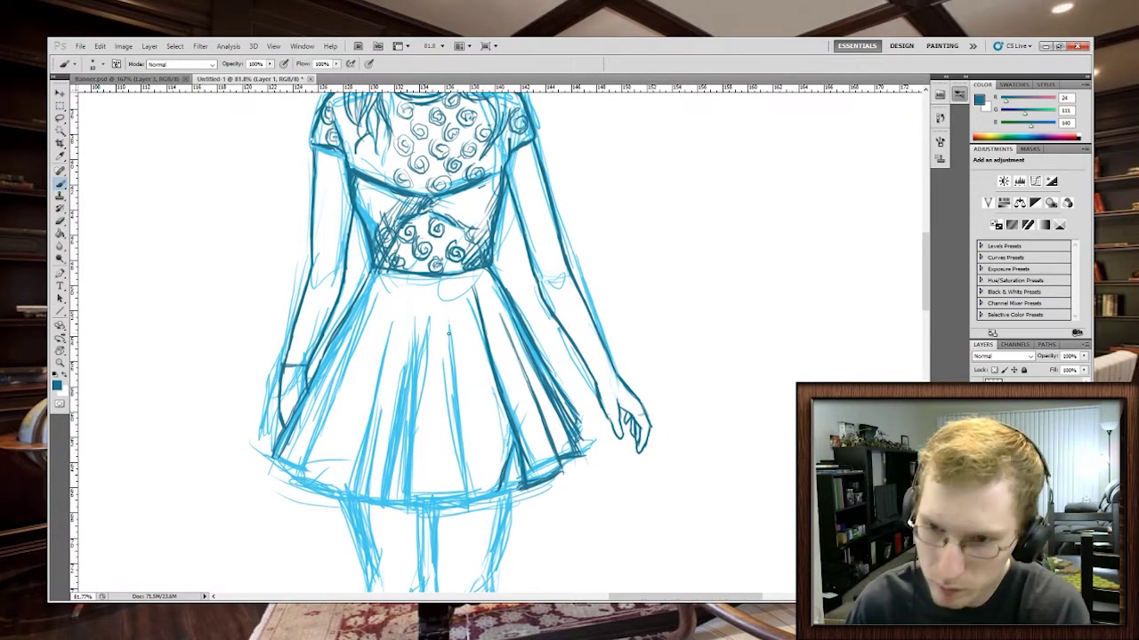
left_click_drag(448, 330, 464, 504)
mouse_move(459, 426)
left_mouse_down()
mouse_move(466, 484)
mouse_move(506, 450)
left_mouse_up()
left_click_drag(469, 503, 525, 484)
scroll(540, 450, "down", 5)
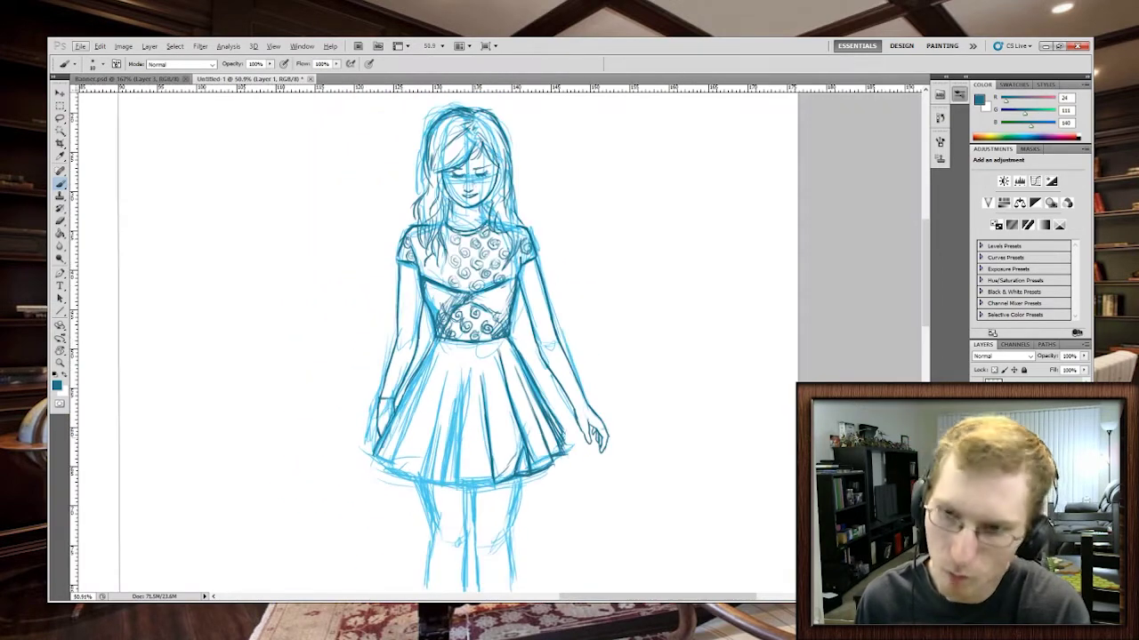
Step: Add a long dark pleat at the skirt's centre and erase the stray fold line near the hem
scroll(500, 445, "up", 3)
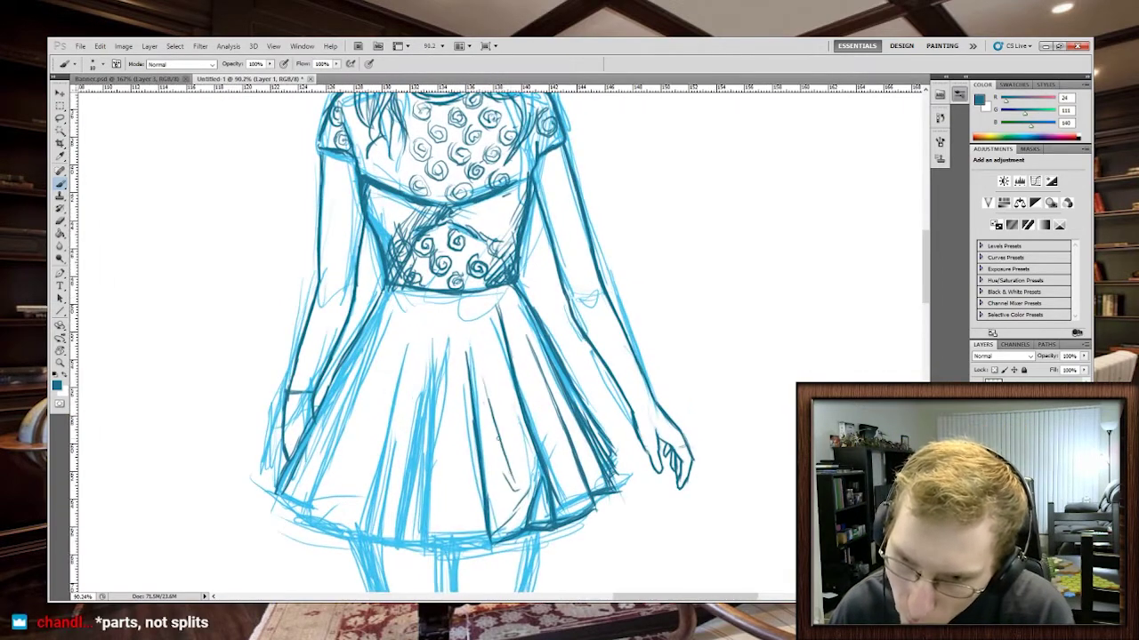
scroll(513, 481, "down", 3)
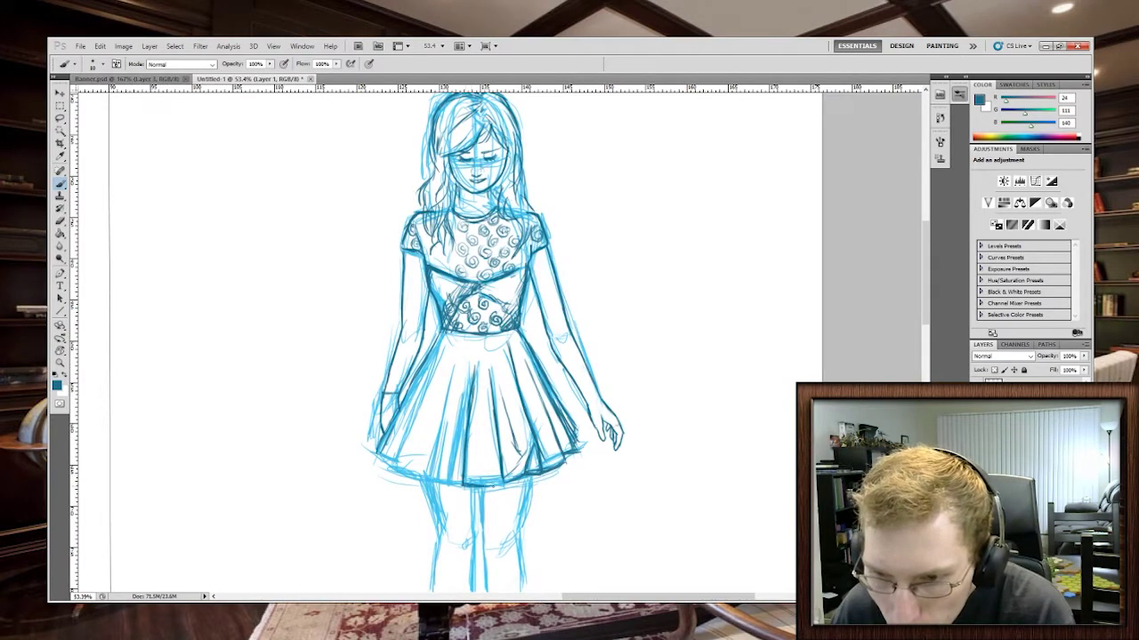
key("e")
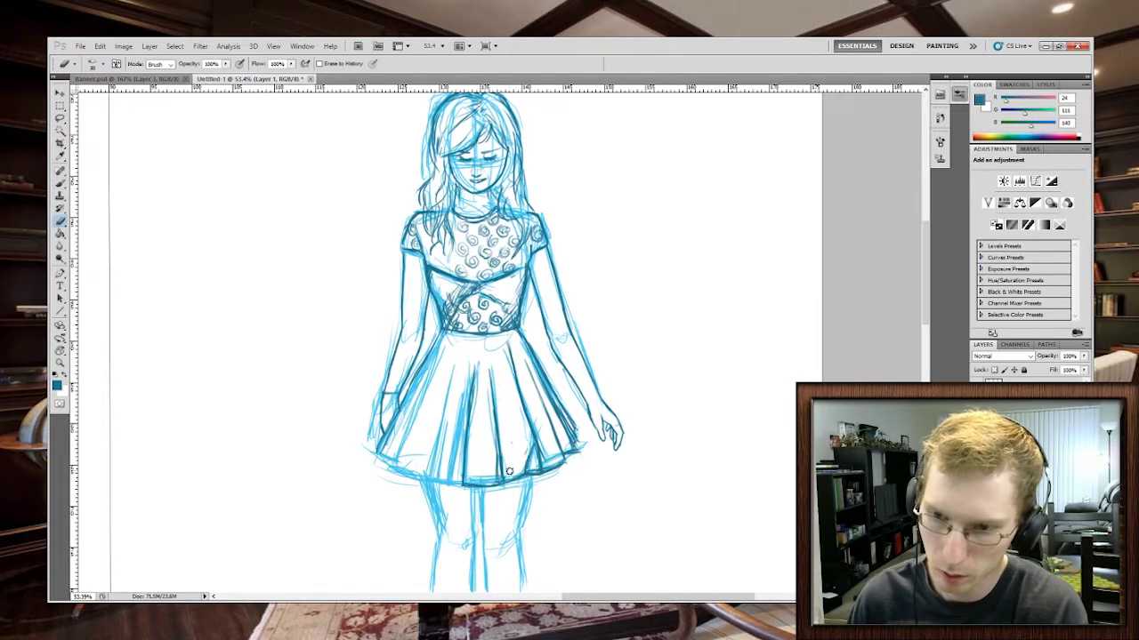
Step: Draw dark pleat lines over the left-hand half of the skirt, running down to the hem
key("b")
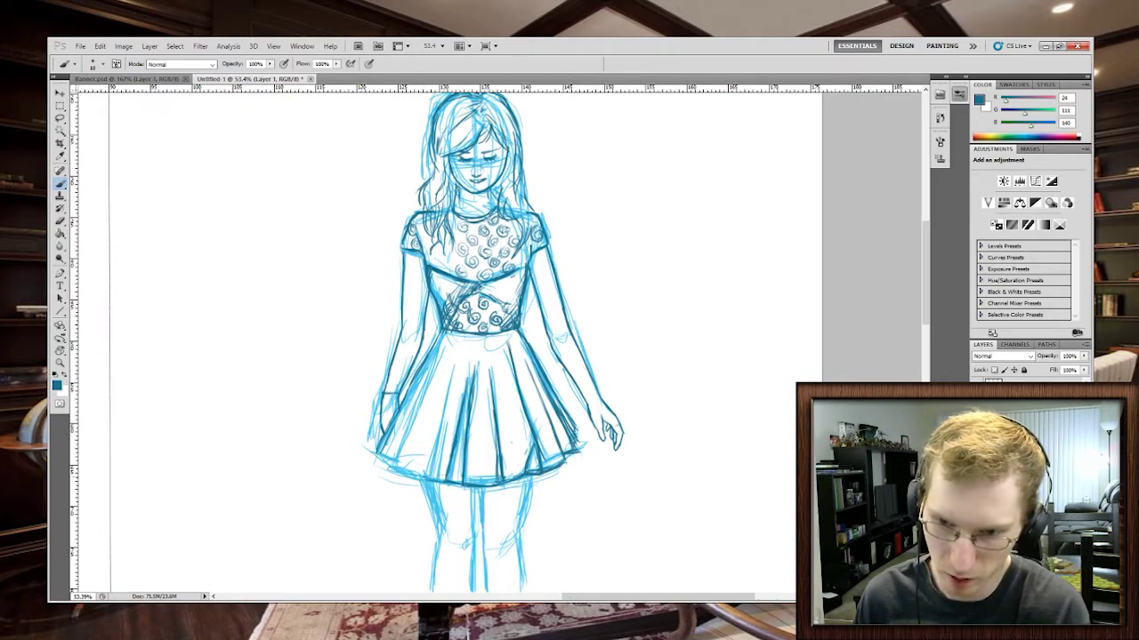
left_click_drag(454, 396, 438, 473)
left_click_drag(453, 361, 426, 478)
left_click_drag(438, 431, 425, 479)
left_click_drag(426, 386, 393, 467)
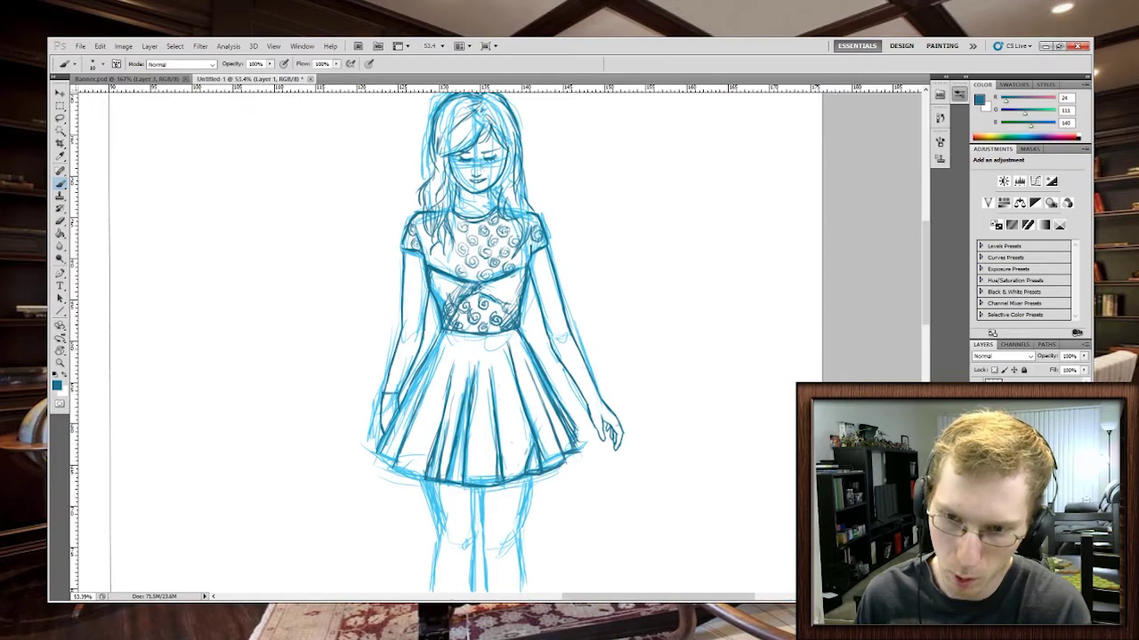
left_click_drag(425, 377, 384, 450)
left_click_drag(433, 354, 390, 452)
Step: Add short dark creases under the waistband and gather lines at the tops of the skirt's pleats
scroll(458, 328, "up", 10)
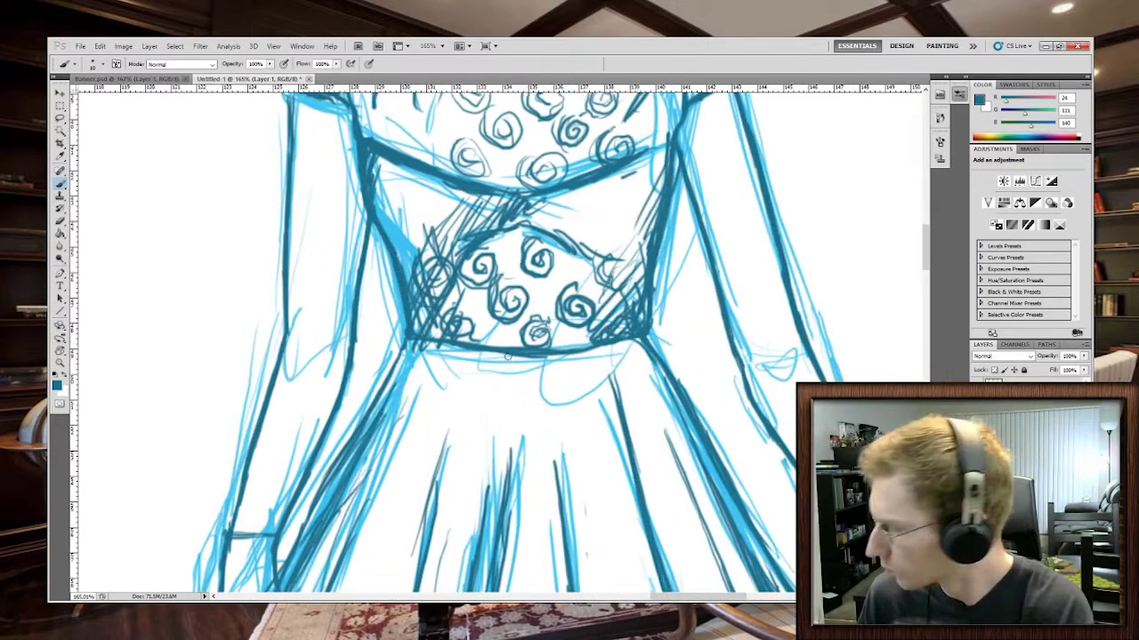
mouse_move(512, 358)
left_mouse_down()
mouse_move(484, 376)
mouse_move(496, 366)
left_mouse_up()
left_click_drag(500, 360, 461, 355)
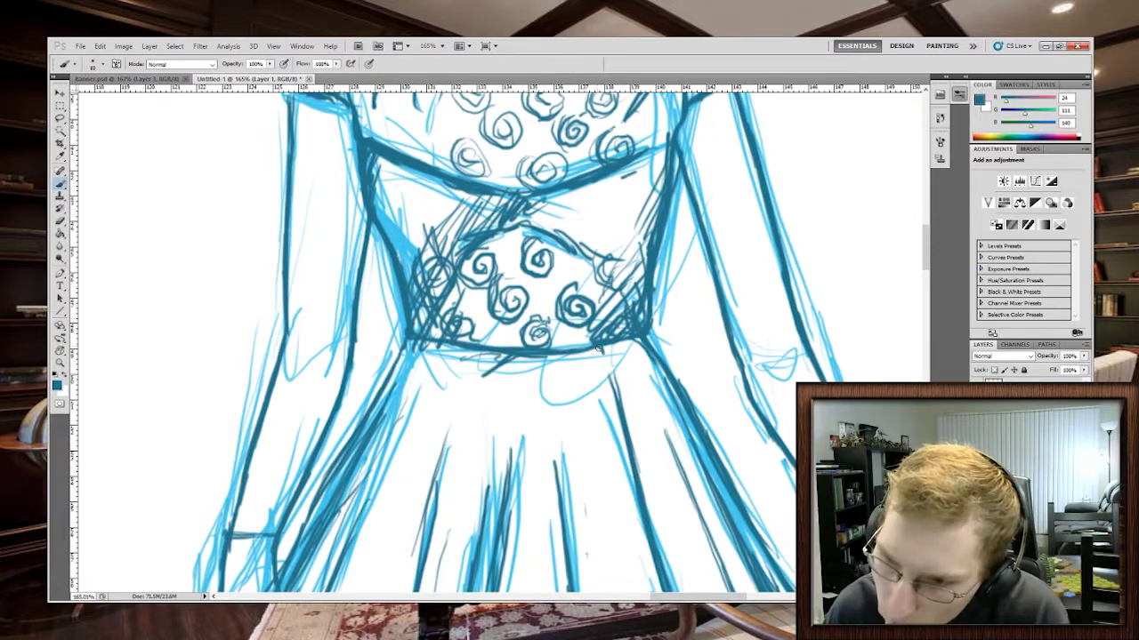
scroll(605, 356, "down", 4)
scroll(614, 374, "up", 3)
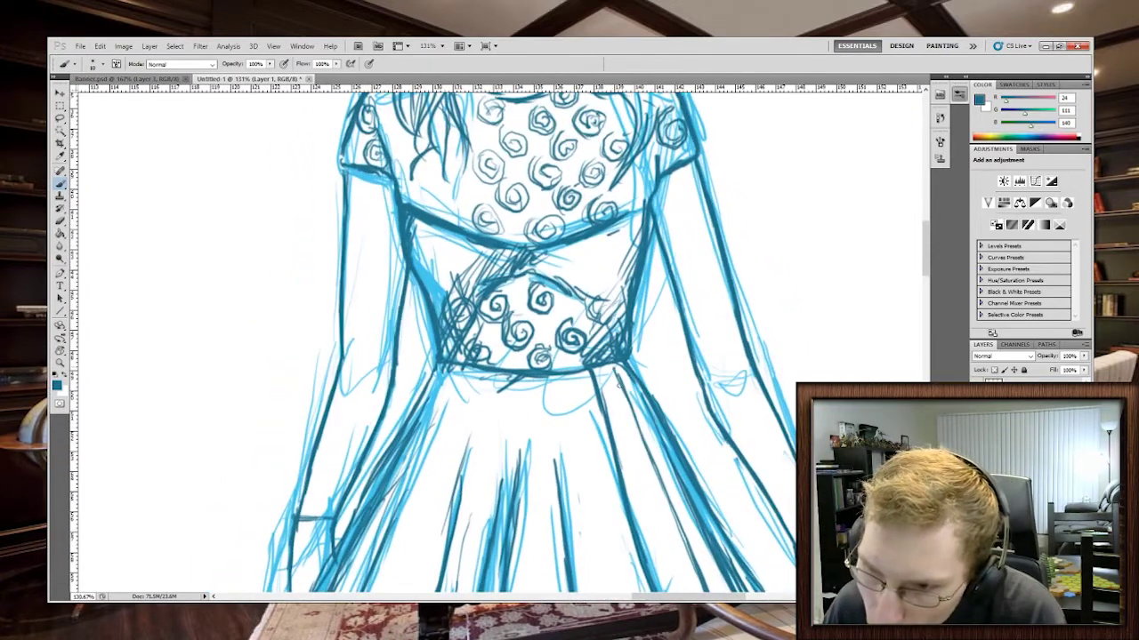
mouse_move(620, 384)
left_mouse_down()
mouse_move(639, 461)
mouse_move(656, 435)
mouse_move(662, 450)
left_mouse_up()
left_click_drag(551, 400, 560, 502)
mouse_move(475, 455)
left_mouse_down()
mouse_move(456, 397)
mouse_move(465, 455)
mouse_move(519, 442)
mouse_move(515, 463)
mouse_move(513, 411)
left_mouse_up()
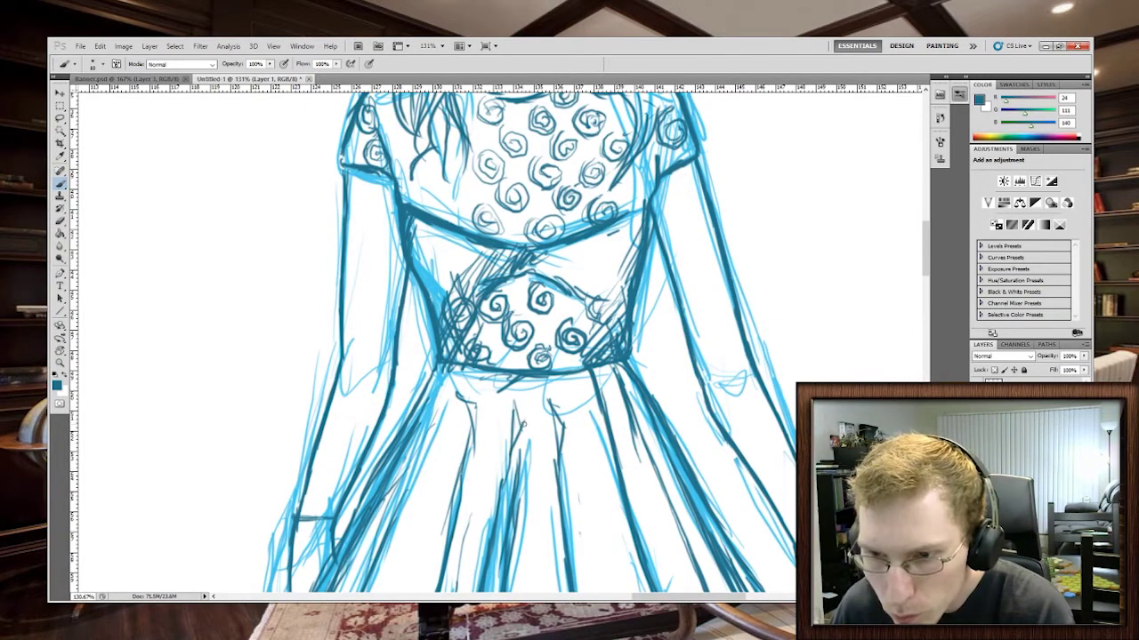
Step: Darken the inner and outer outlines of both legs below the hem and mark the knees
scroll(552, 329, "down", 5)
scroll(701, 358, "down", 4)
scroll(588, 299, "up", 3)
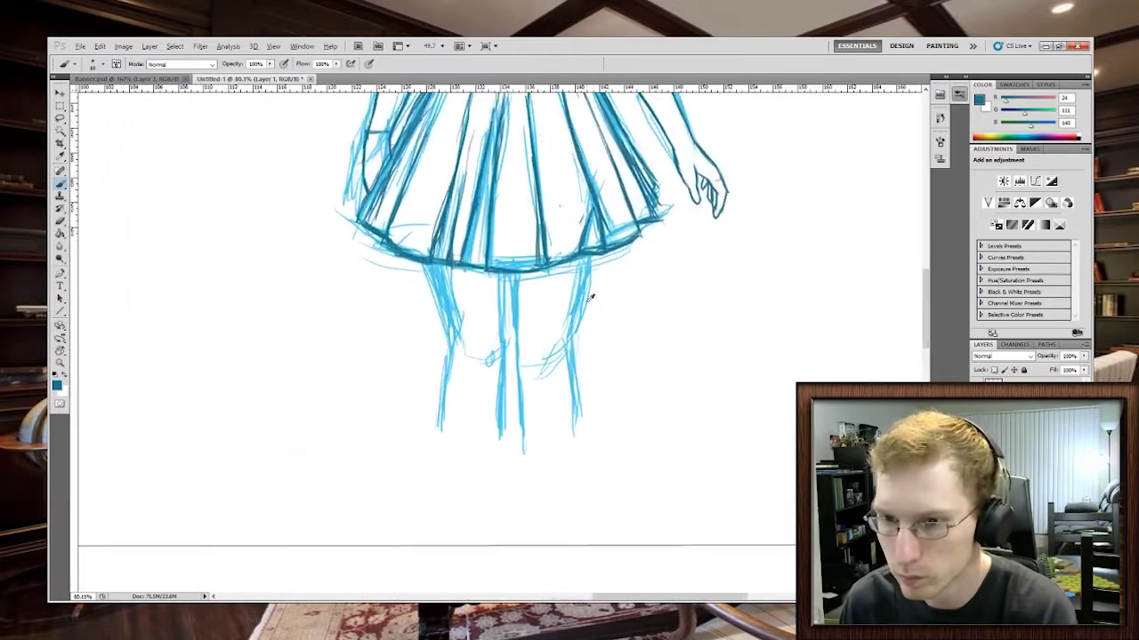
scroll(589, 296, "up", 1)
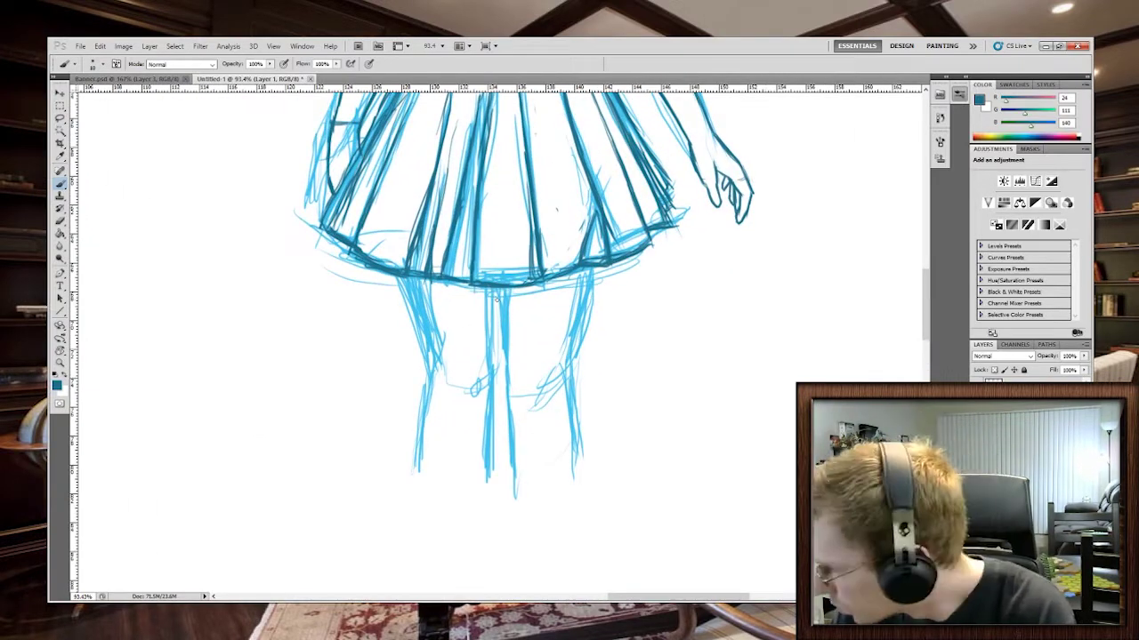
left_click_drag(495, 286, 491, 382)
left_click_drag(502, 285, 514, 466)
left_click_drag(492, 394, 491, 473)
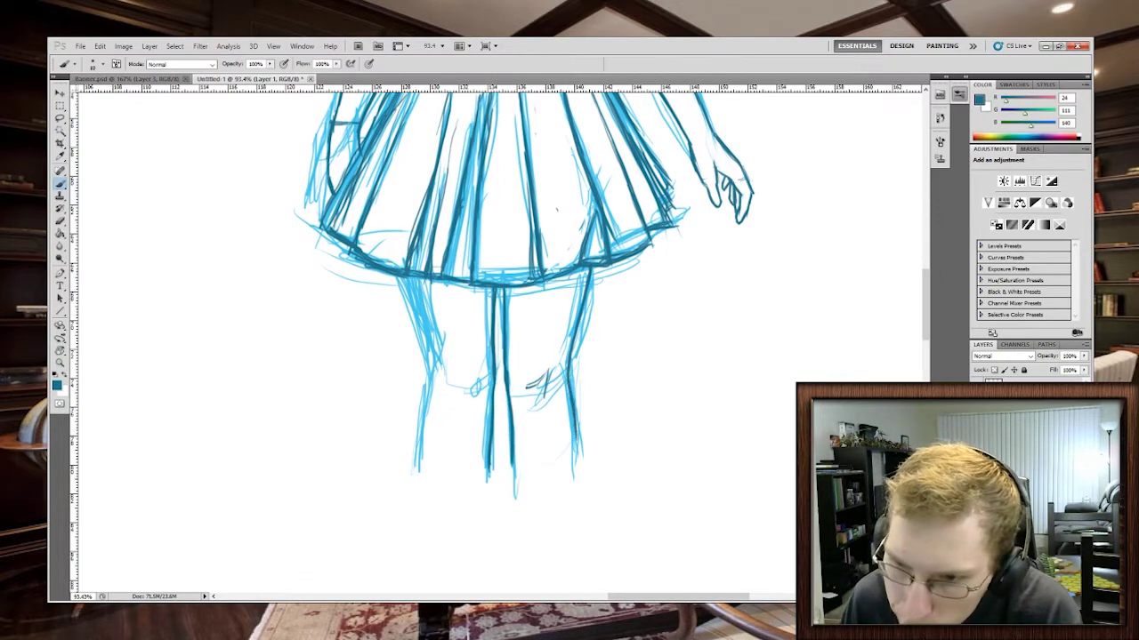
mouse_move(409, 287)
left_mouse_down()
mouse_move(433, 367)
mouse_move(421, 438)
left_mouse_up()
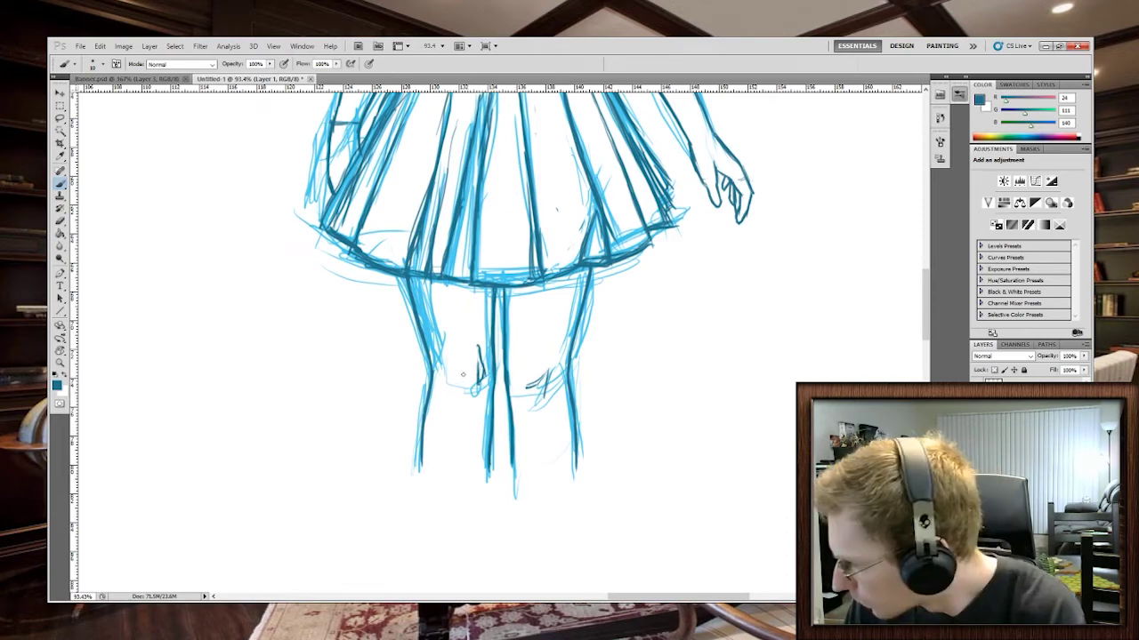
left_click_drag(442, 374, 473, 392)
Step: Examine the whole figure and compare it with the other girl sketched on the same canvas
scroll(474, 391, "down", 8)
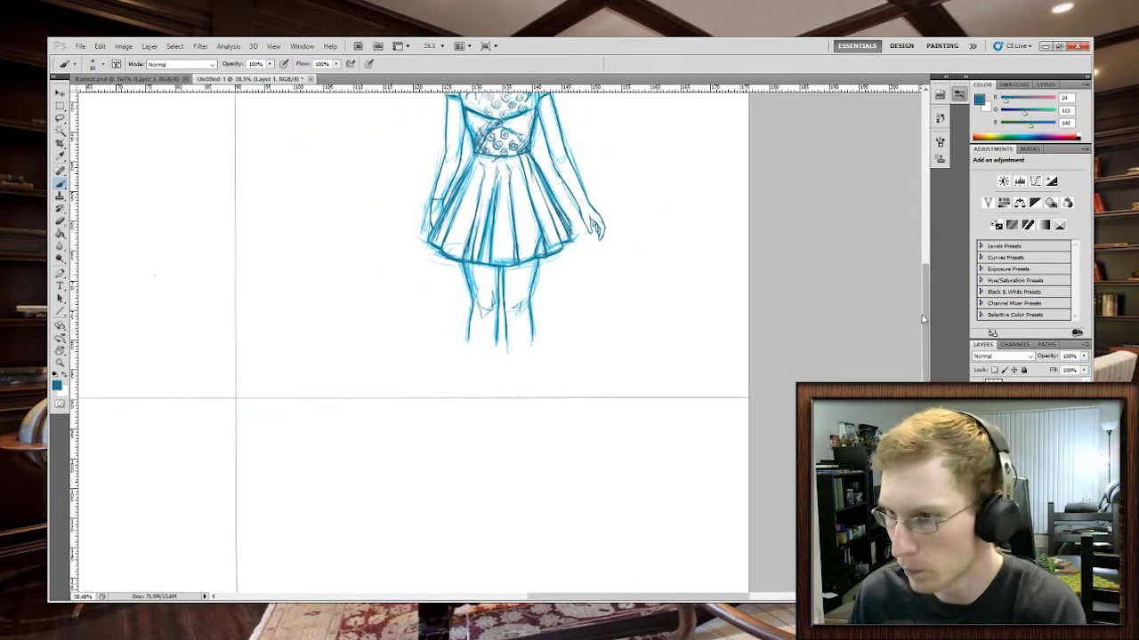
left_click_drag(924, 318, 924, 279)
scroll(994, 56, "down", 3)
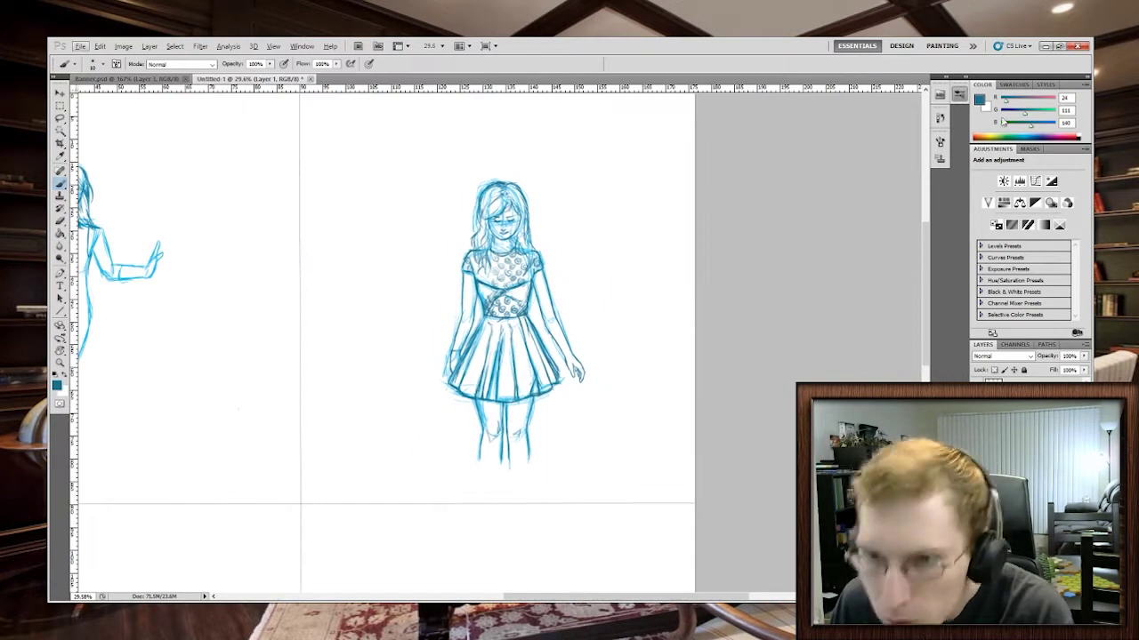
left_click_drag(616, 598, 569, 598)
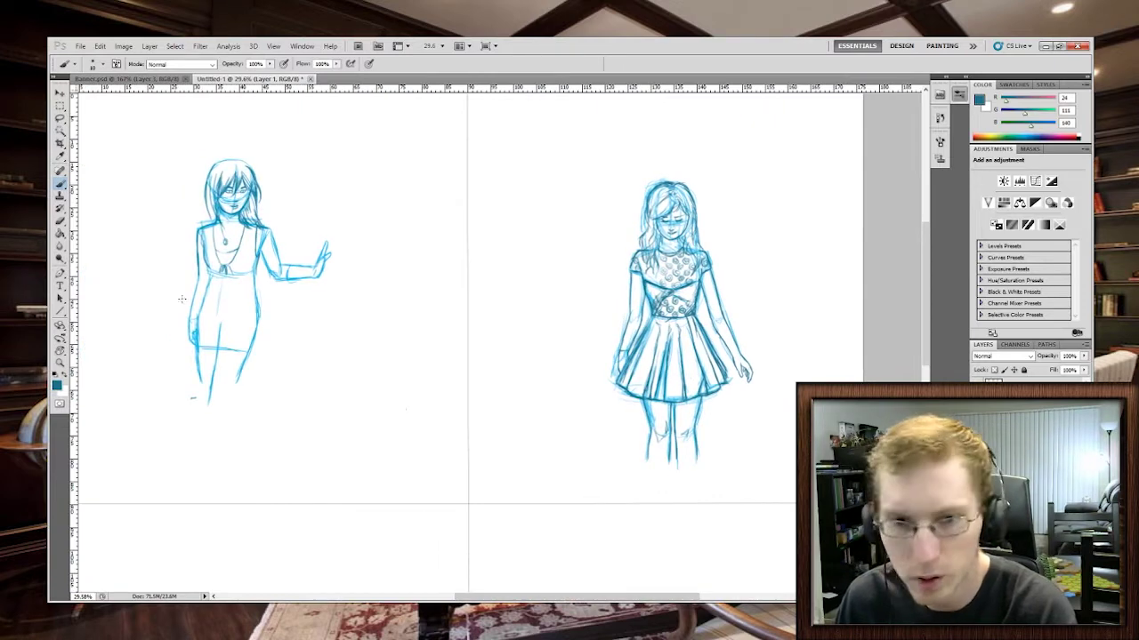
scroll(728, 343, "up", 2)
scroll(727, 344, "up", 3)
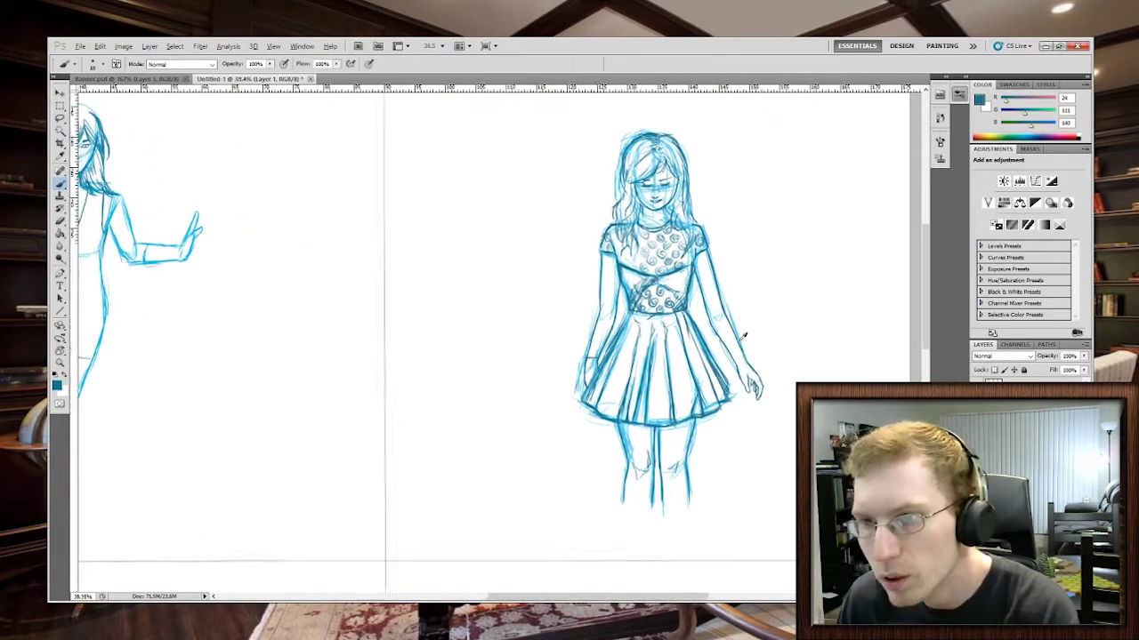
scroll(783, 281, "up", 2)
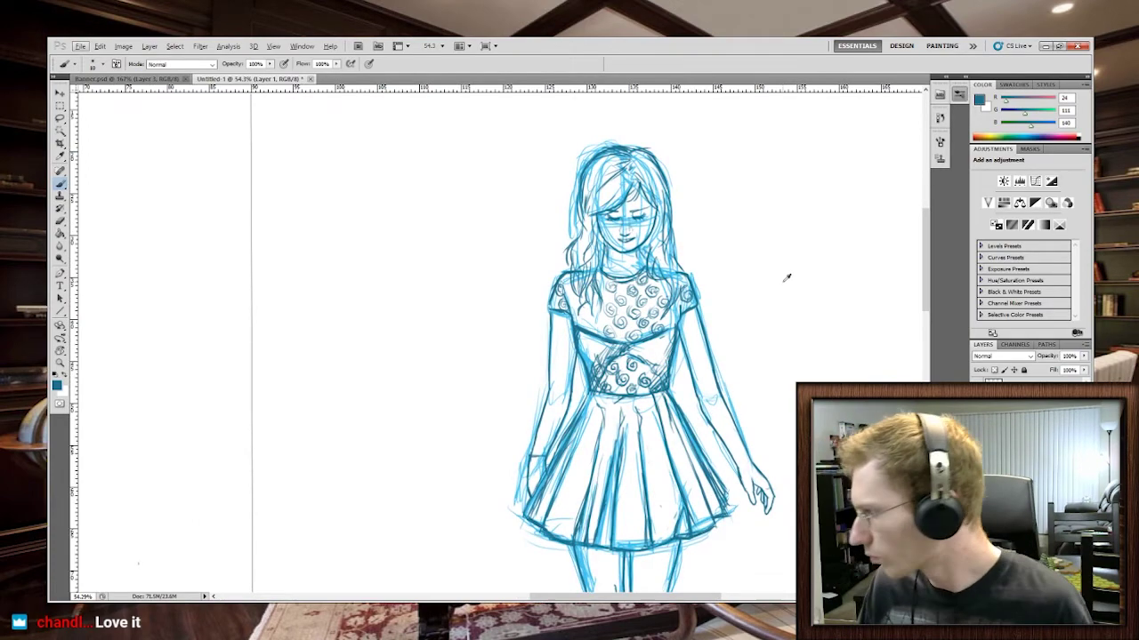
Step: Shade the swept fringe with dark strands and add short strokes along the hair's upper left-hand edge
scroll(661, 195, "up", 4)
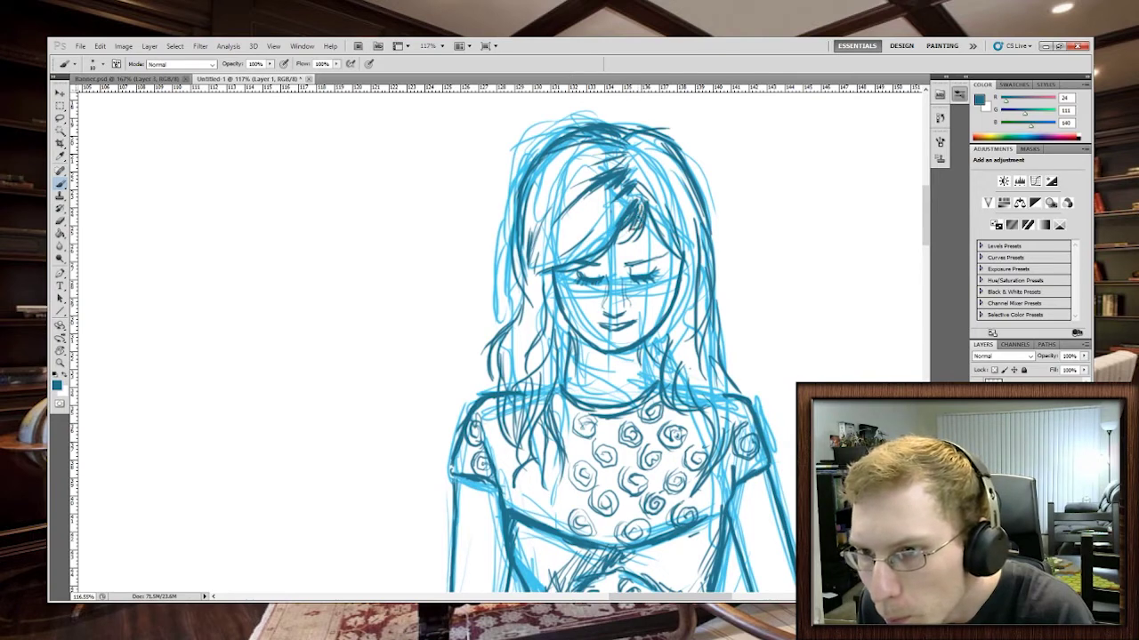
left_click_drag(614, 233, 557, 271)
mouse_move(607, 235)
left_mouse_down()
mouse_move(582, 258)
mouse_move(546, 264)
left_mouse_up()
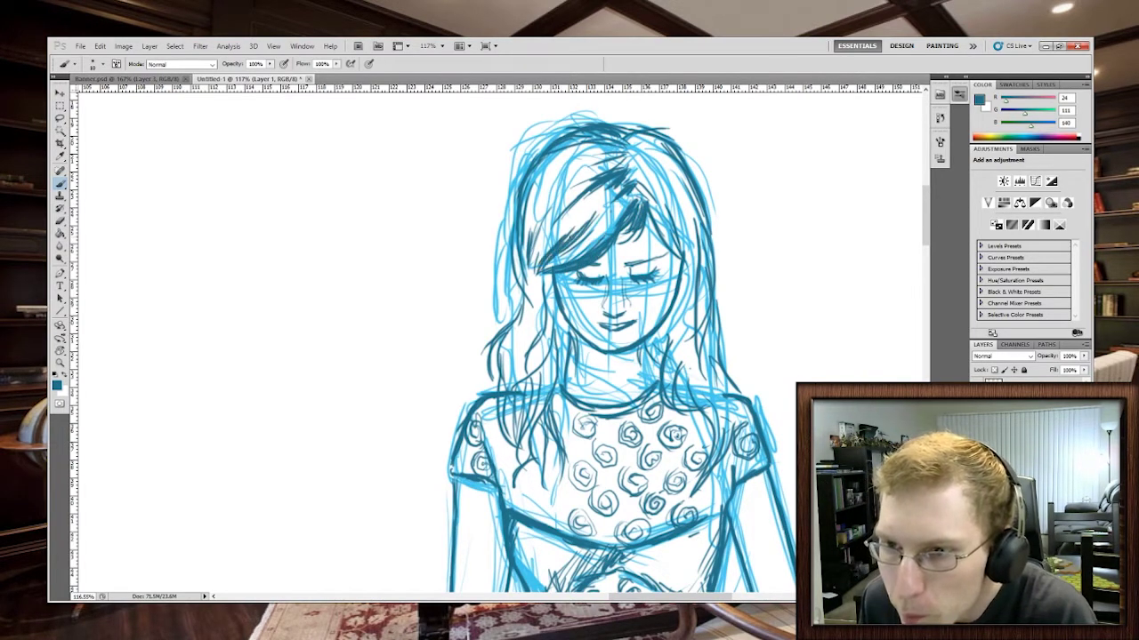
mouse_move(590, 188)
left_mouse_down()
mouse_move(550, 239)
mouse_move(569, 217)
mouse_move(537, 269)
mouse_move(563, 203)
mouse_move(527, 253)
left_mouse_up()
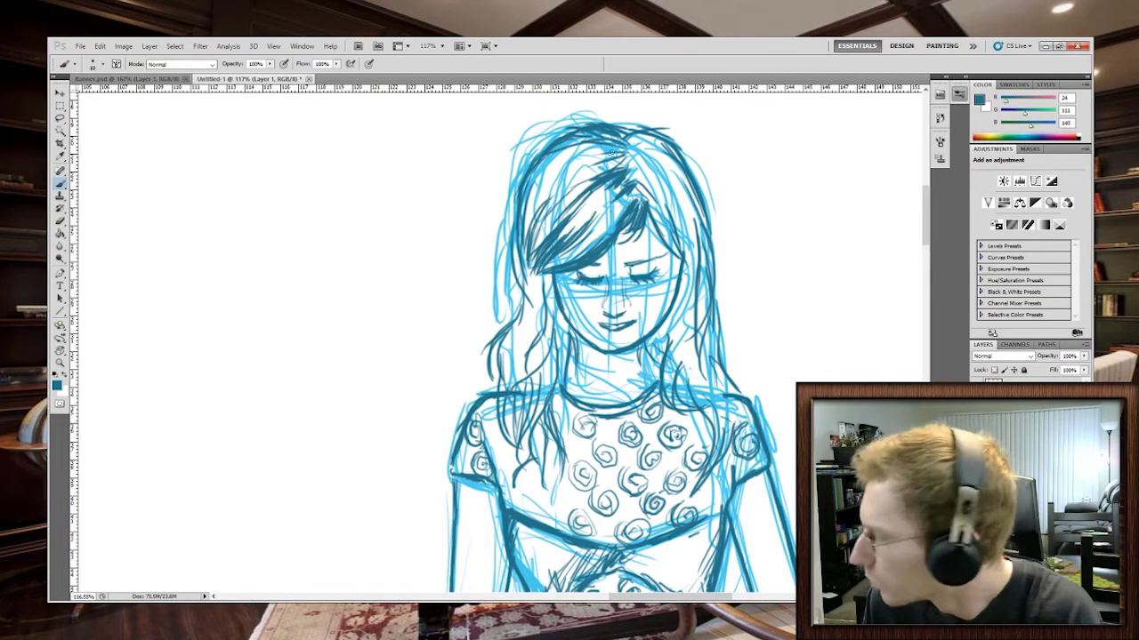
mouse_move(564, 157)
left_mouse_down()
mouse_move(592, 163)
mouse_move(561, 160)
mouse_move(534, 204)
mouse_move(548, 178)
left_mouse_up()
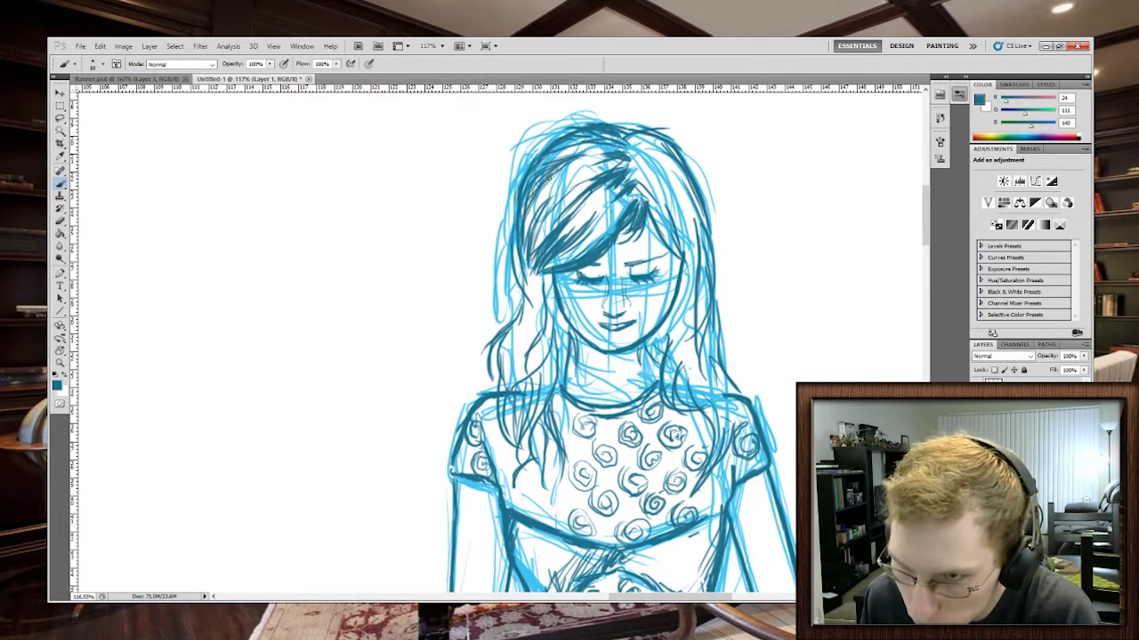
Step: Thicken the fringe's lower strands and add dark strands over the crown, running out from the parting
mouse_move(623, 182)
left_mouse_down()
mouse_move(587, 233)
mouse_move(564, 242)
left_mouse_up()
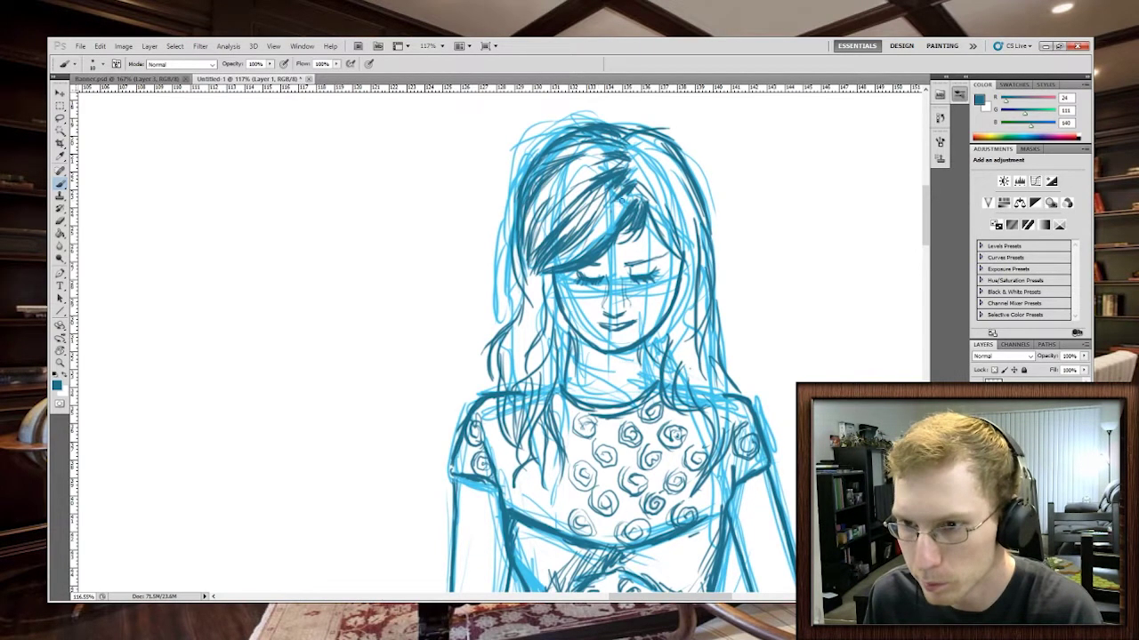
mouse_move(623, 203)
left_mouse_down()
mouse_move(594, 249)
mouse_move(539, 272)
left_mouse_up()
left_click_drag(596, 240, 555, 265)
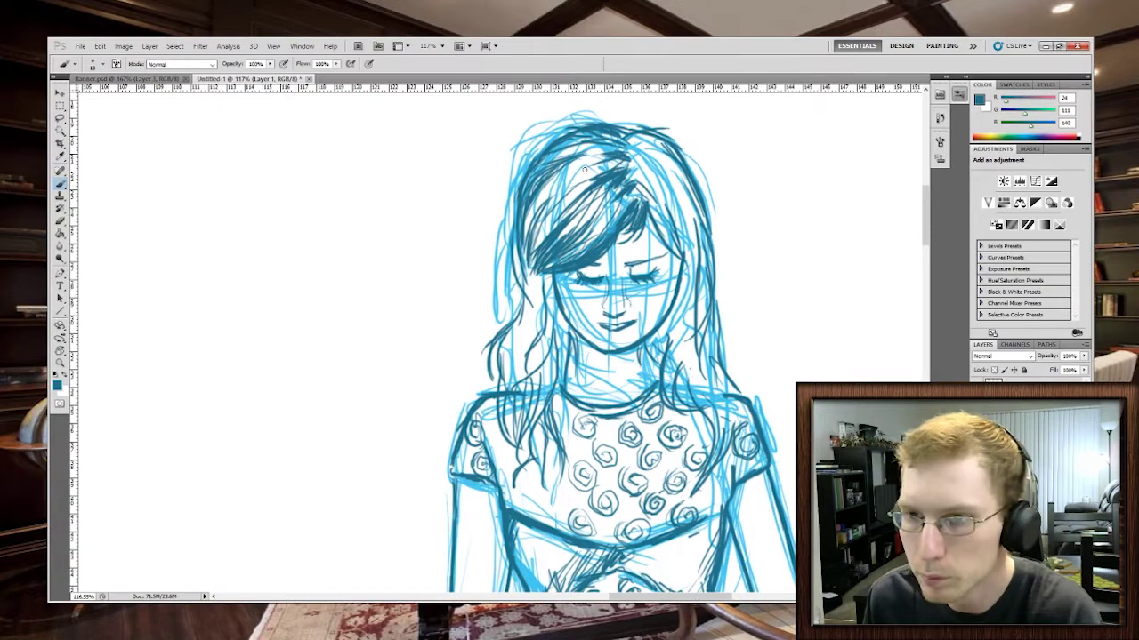
left_click_drag(585, 169, 569, 181)
left_click_drag(622, 148, 585, 174)
left_click_drag(625, 146, 542, 161)
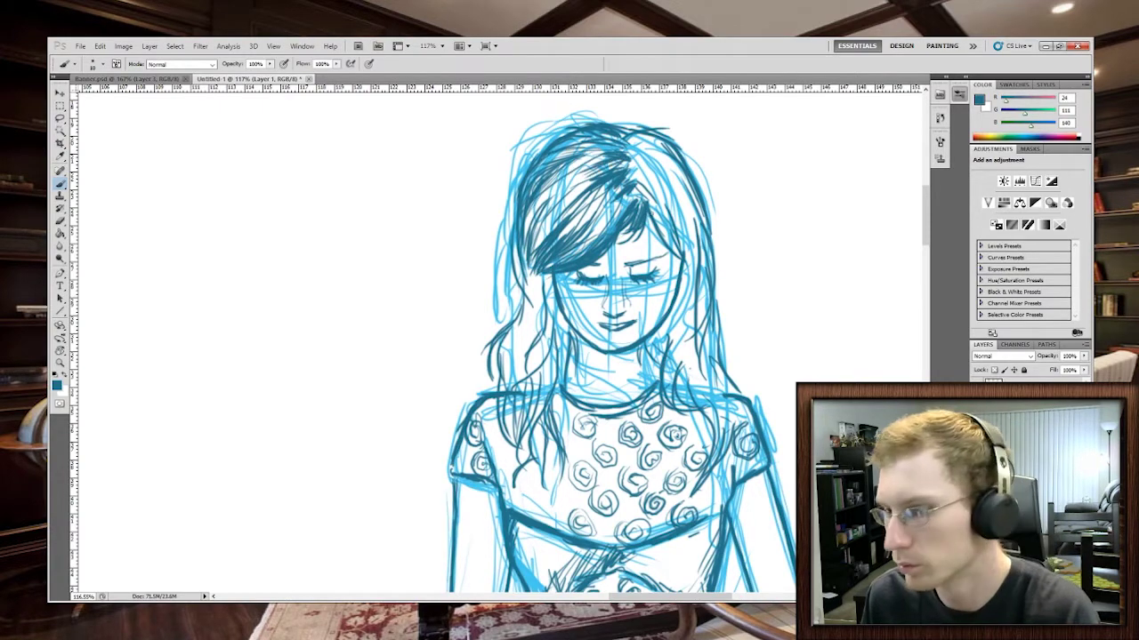
Step: Draw dark hair strands from the parting down the right-hand side of the face to the neck
scroll(676, 134, "up", 2)
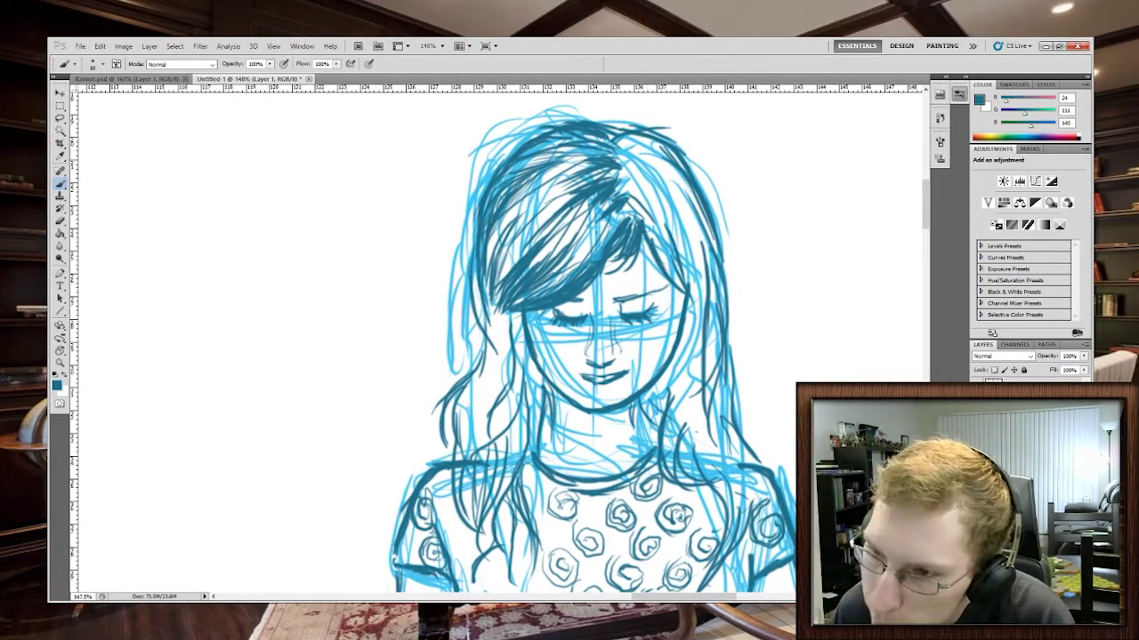
left_click_drag(649, 237, 685, 294)
mouse_move(667, 212)
left_mouse_down()
mouse_move(695, 267)
mouse_move(700, 316)
left_mouse_up()
mouse_move(688, 226)
left_mouse_down()
mouse_move(705, 332)
mouse_move(708, 306)
mouse_move(663, 388)
left_mouse_up()
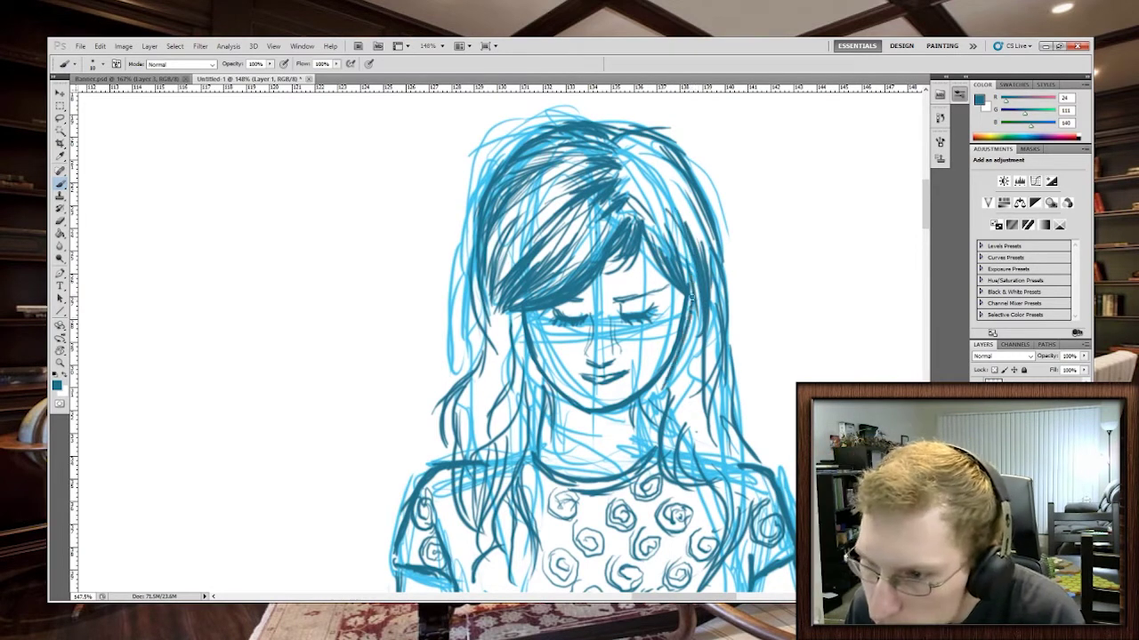
left_click_drag(690, 299, 669, 391)
left_click_drag(684, 322, 644, 420)
mouse_move(662, 374)
left_mouse_down()
mouse_move(646, 436)
mouse_move(633, 418)
mouse_move(639, 406)
mouse_move(642, 441)
left_mouse_up()
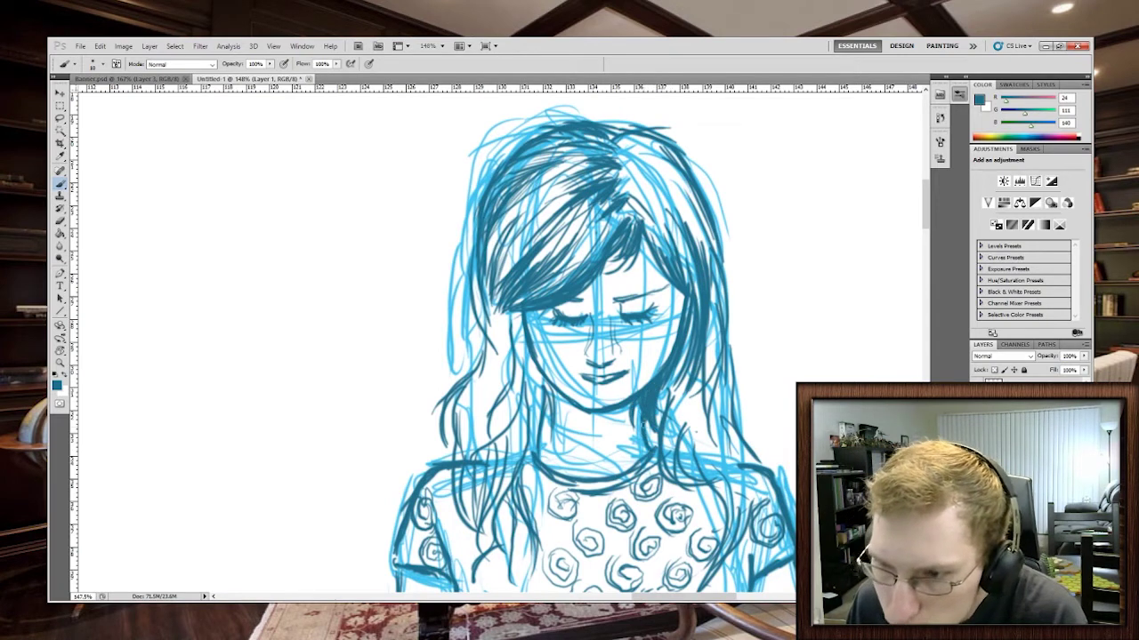
Step: Fill the hair beside the right-hand cheek with dense dark strokes down to the jaw
left_click_drag(696, 313, 672, 381)
left_click_drag(692, 336, 655, 405)
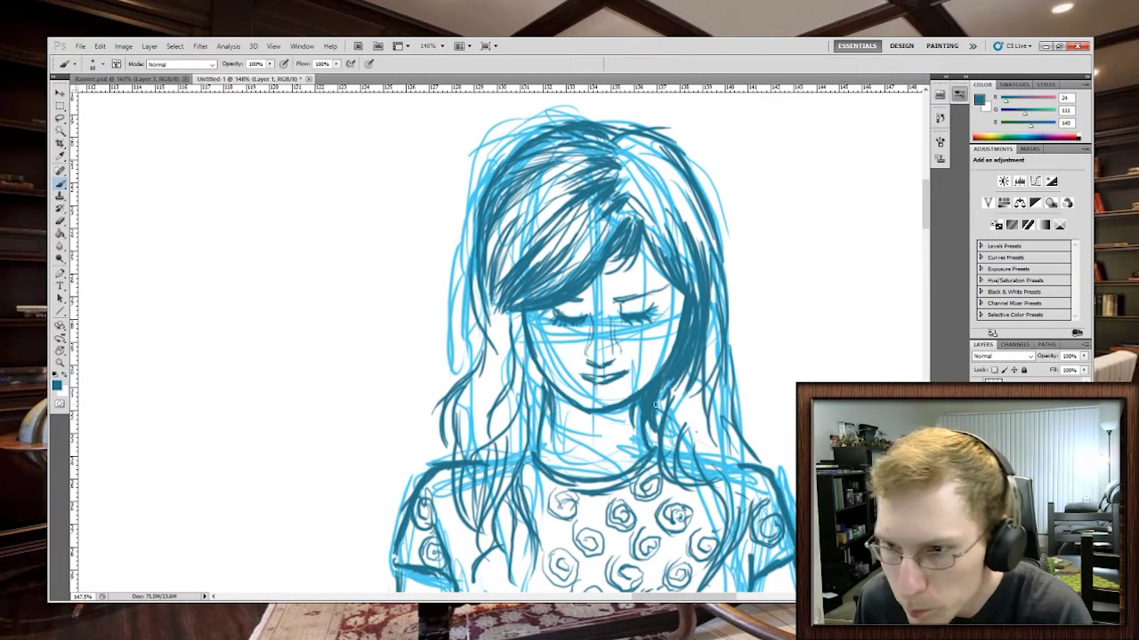
left_click_drag(678, 289, 673, 344)
left_click_drag(674, 321, 666, 363)
left_click_drag(681, 295, 671, 345)
scroll(676, 251, "down", 3)
scroll(692, 299, "up", 2)
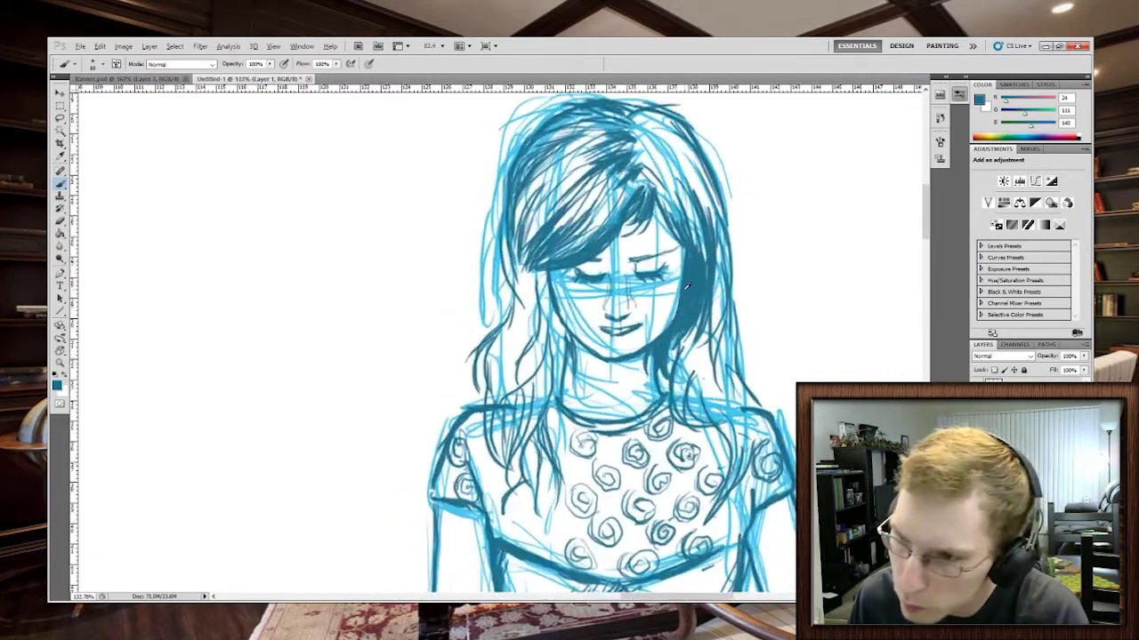
left_click_drag(687, 267, 676, 313)
Step: Erase the inner edge of the dark hair and the face outline along the right-hand cheek to clean up its contour
scroll(671, 330, "down", 5)
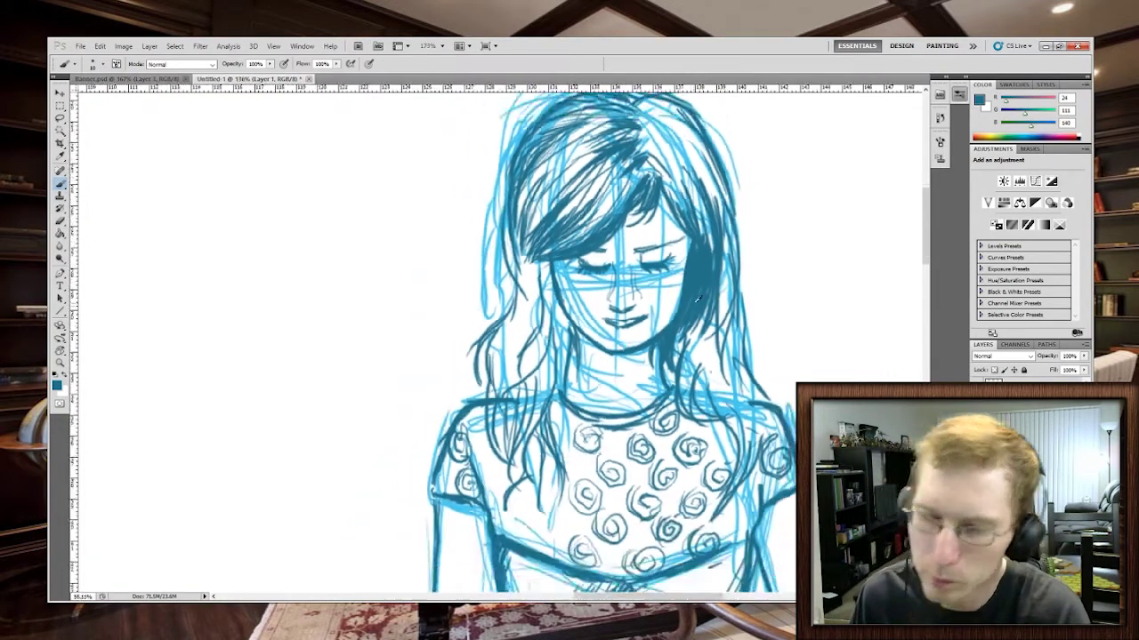
scroll(728, 285, "up", 3)
scroll(707, 290, "up", 1)
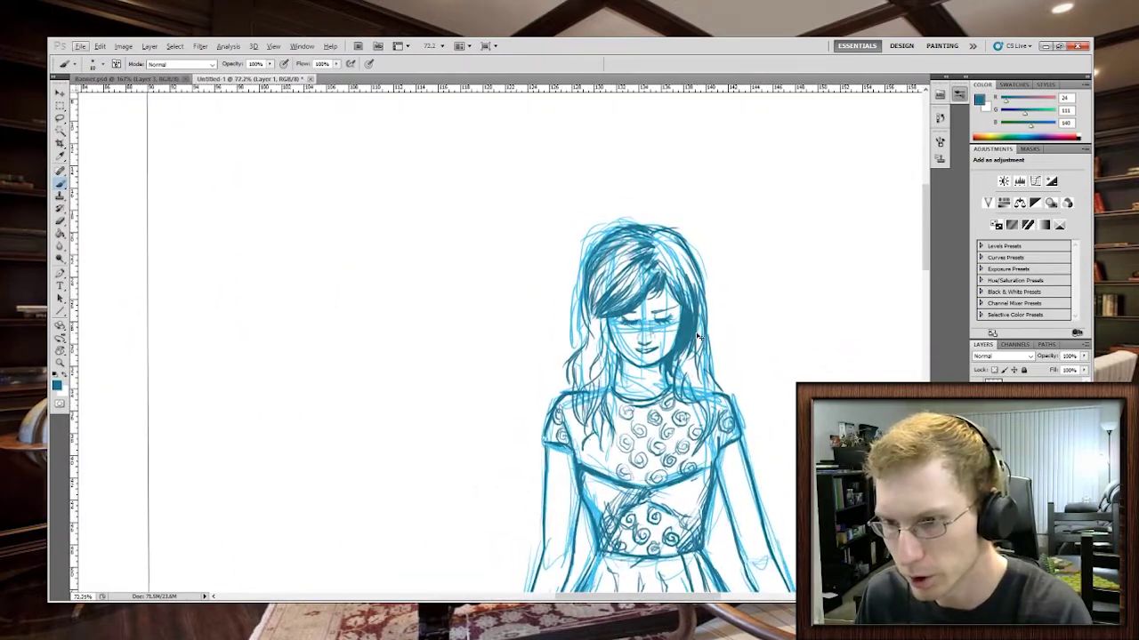
scroll(511, 293, "up", 4)
key("e")
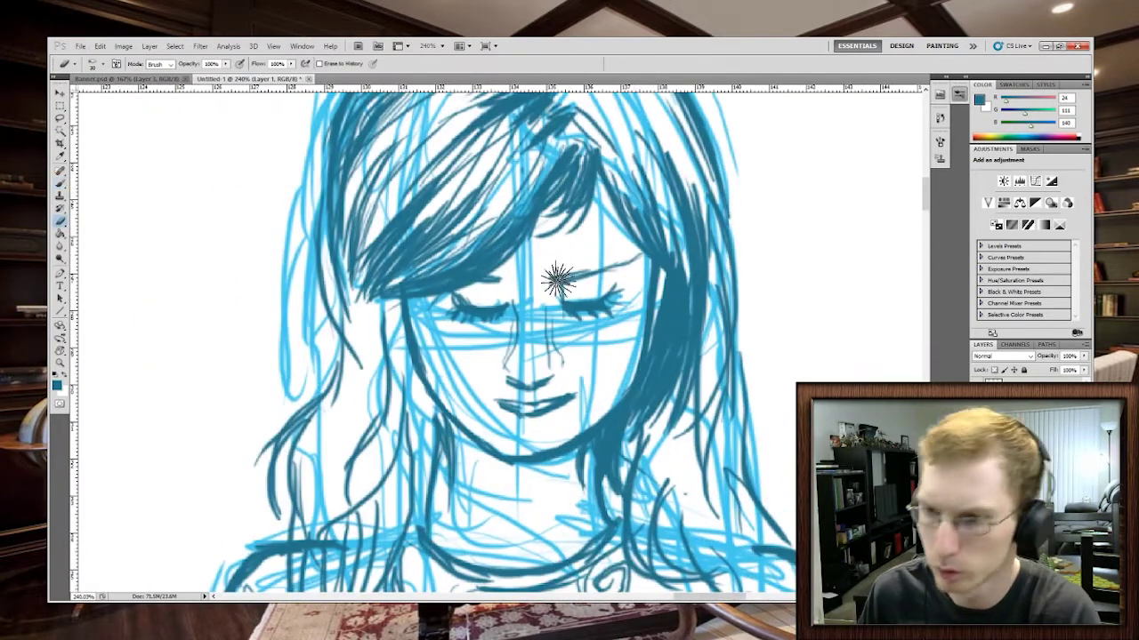
mouse_move(658, 276)
left_mouse_down()
mouse_move(643, 360)
mouse_move(600, 417)
mouse_move(645, 350)
left_mouse_up()
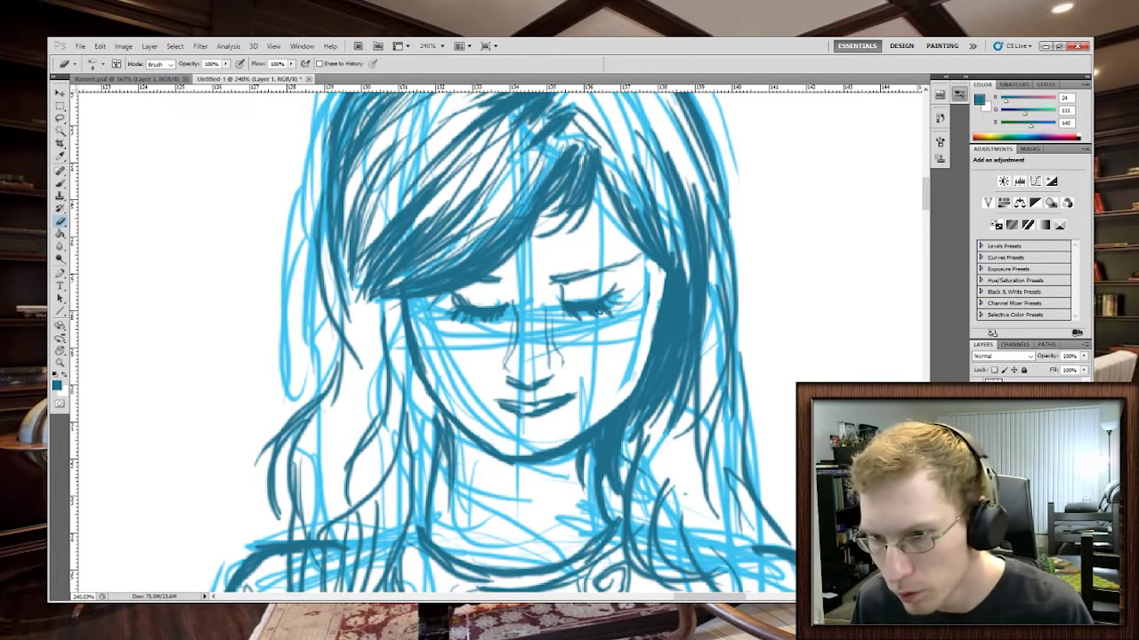
left_click_drag(652, 299, 627, 381)
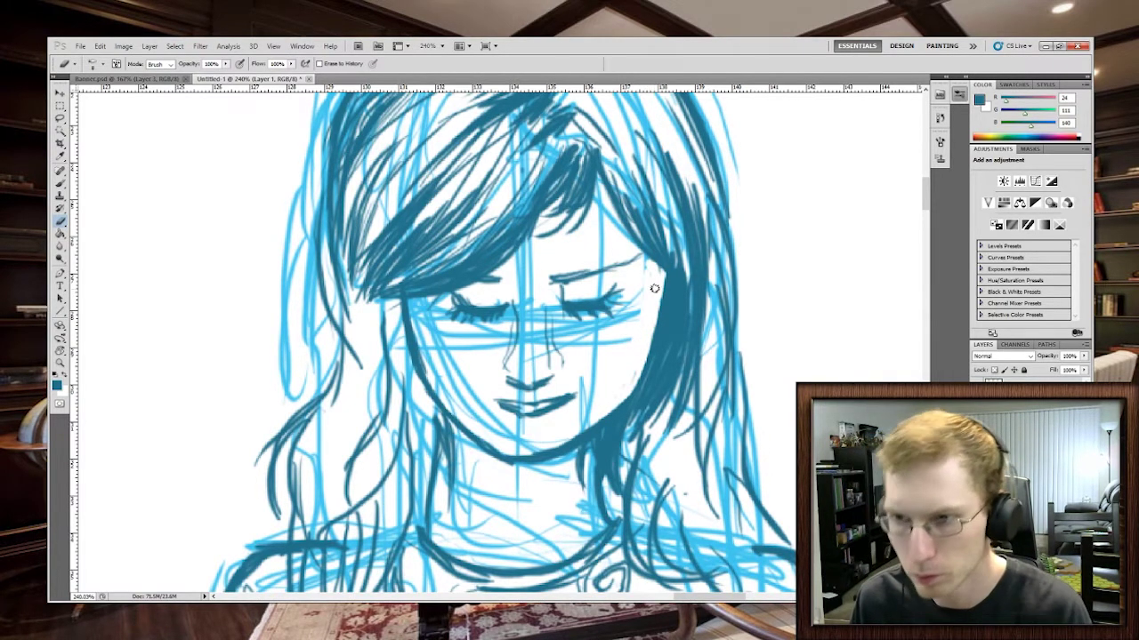
Step: Darken the hair edge along the right-hand cheek and add a light stroke beside the nose
key("b")
left_click_drag(676, 272, 623, 411)
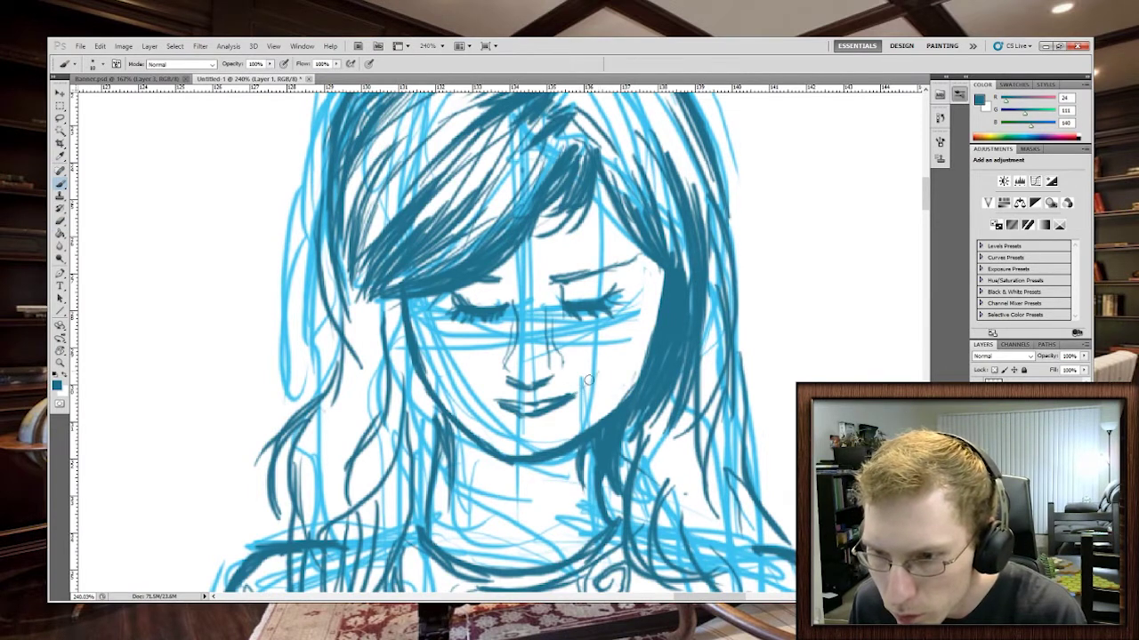
left_click_drag(560, 360, 579, 370)
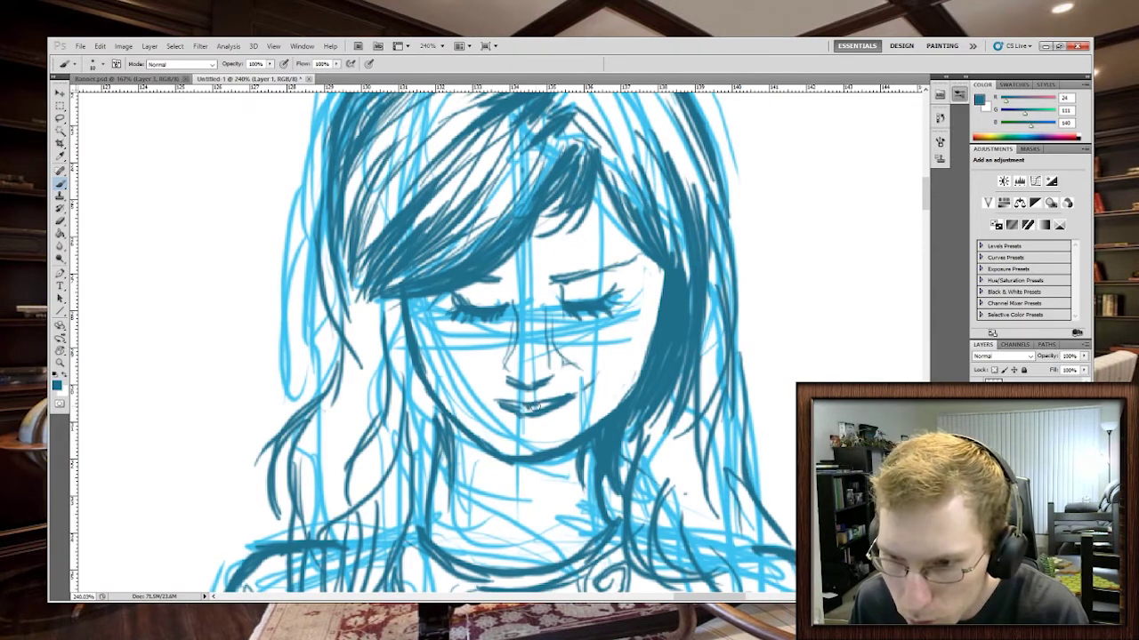
Step: Erase the lower lip and redraw the mouth with a darker smile line and a lower-lip shadow
mouse_move(496, 401)
left_mouse_down()
mouse_move(572, 397)
mouse_move(543, 412)
mouse_move(575, 399)
left_mouse_up()
key("ctrl+z")
key("e")
left_click_drag(525, 413, 512, 413)
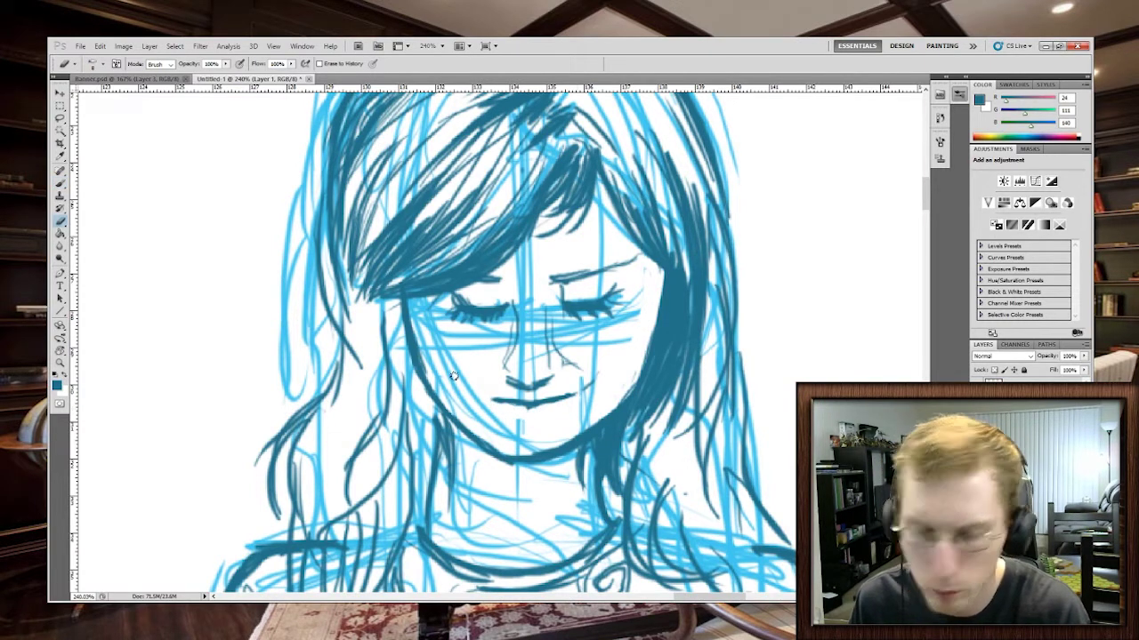
key("b")
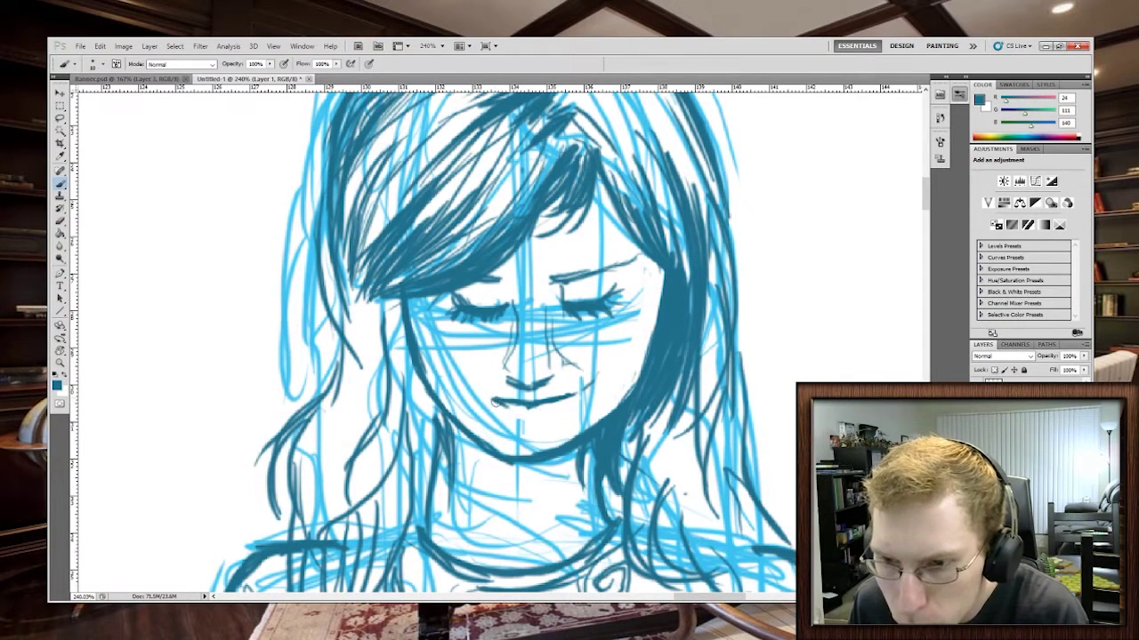
left_click_drag(494, 402, 538, 410)
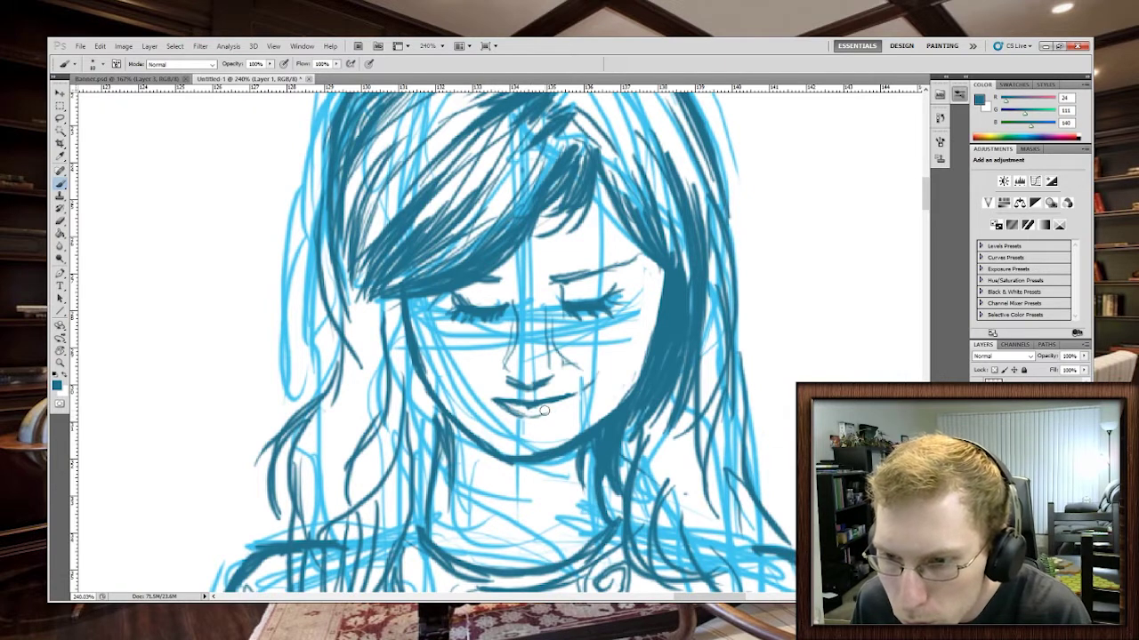
mouse_move(542, 414)
left_mouse_down()
mouse_move(566, 398)
mouse_move(532, 411)
left_mouse_up()
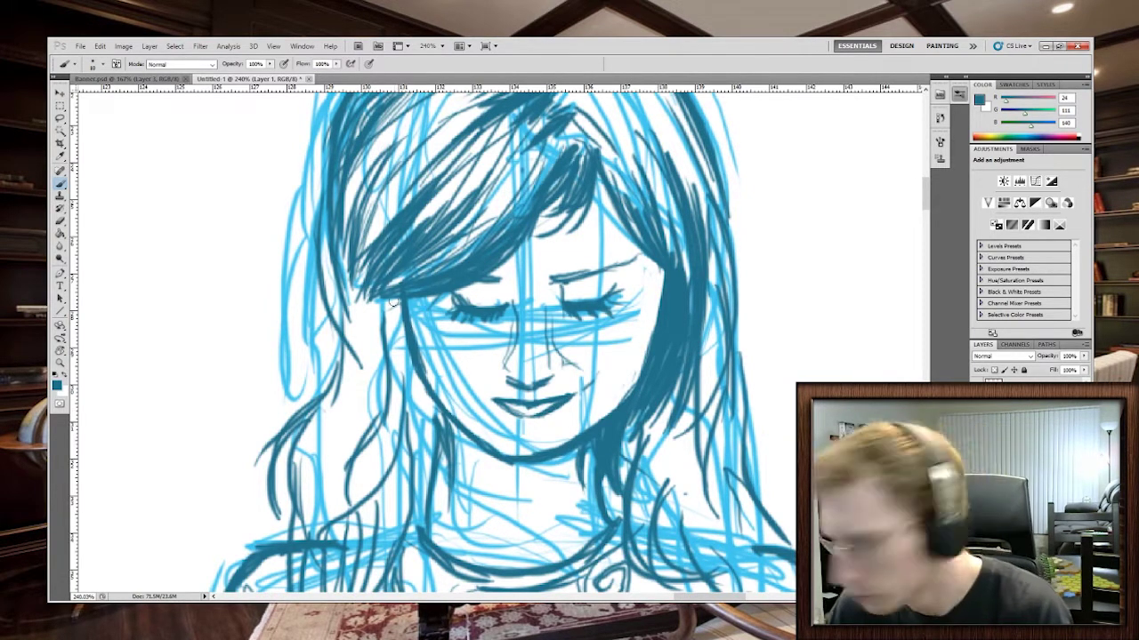
Step: Fill the hair beside the left-hand cheek with dense dark strokes from the fringe down to the neck
mouse_move(392, 299)
left_mouse_down()
mouse_move(419, 400)
mouse_move(453, 461)
left_mouse_up()
left_click_drag(413, 387, 449, 491)
mouse_move(424, 432)
left_mouse_down()
mouse_move(385, 330)
mouse_move(421, 489)
left_mouse_up()
left_click_drag(413, 390, 431, 449)
left_click_drag(402, 323, 412, 359)
left_click_drag(390, 315, 400, 381)
Step: Draw dark strands in the right-hand hair from jaw level to the shoulder, undoing the unwanted last strokes
scroll(463, 318, "down", 4)
scroll(462, 319, "up", 1)
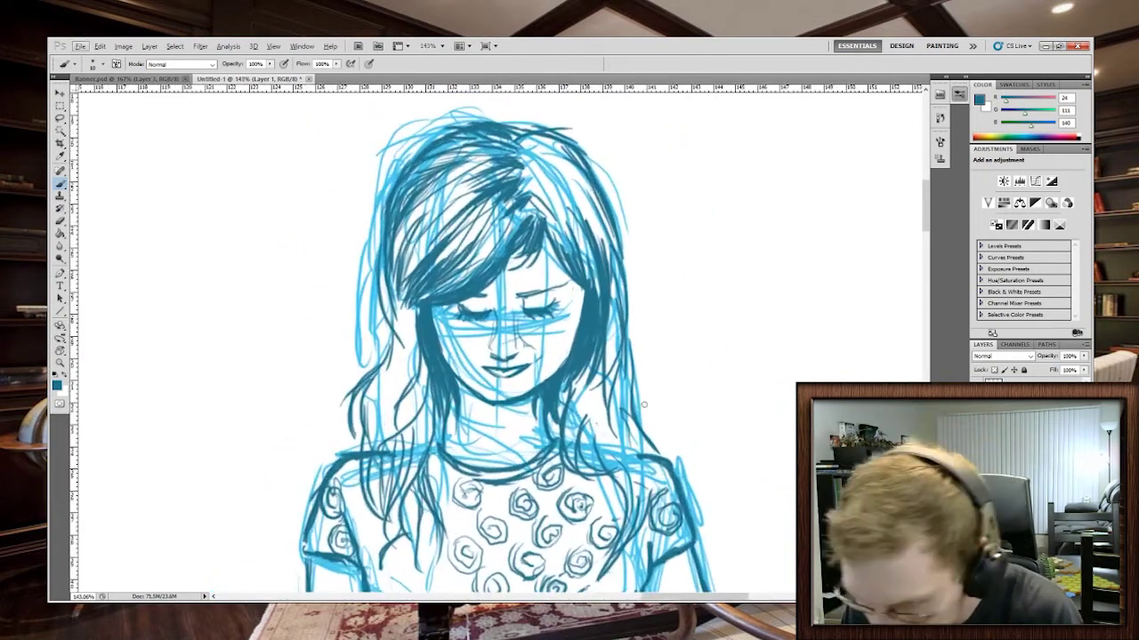
mouse_move(587, 364)
left_mouse_down()
mouse_move(567, 434)
mouse_move(565, 469)
mouse_move(580, 479)
left_mouse_up()
left_click_drag(585, 372, 567, 444)
left_click_drag(614, 326, 598, 416)
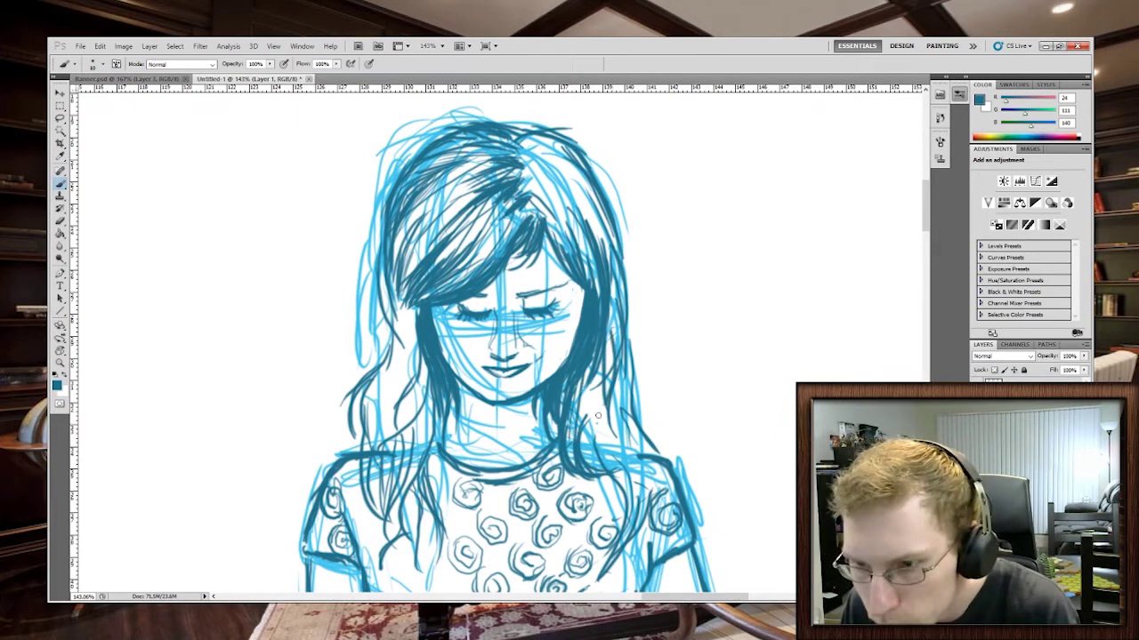
left_click_drag(617, 357, 583, 456)
mouse_move(617, 365)
left_mouse_down()
mouse_move(656, 466)
mouse_move(626, 450)
mouse_move(640, 470)
mouse_move(626, 540)
left_mouse_up()
key("ctrl+z")
key("ctrl+z")
Step: Sketch thin flyaway strands outside the right-hand hair and undo the ones that stick out too far
left_click_drag(612, 206, 679, 388)
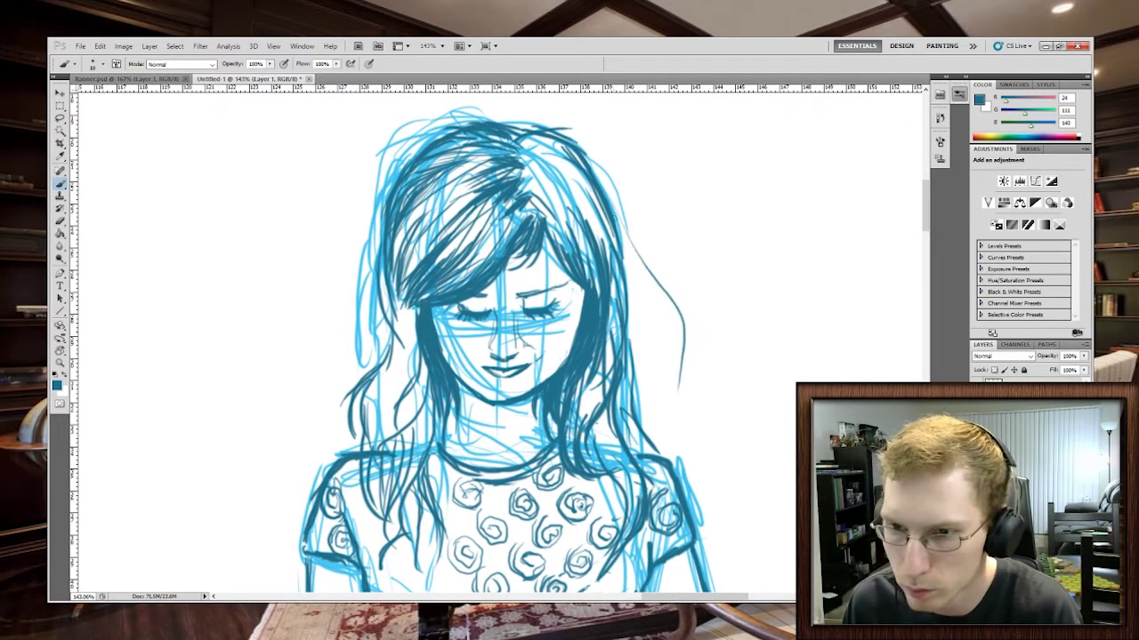
left_click_drag(626, 245, 667, 316)
mouse_move(628, 250)
left_mouse_down()
mouse_move(639, 397)
mouse_move(650, 374)
left_mouse_up()
key("ctrl+z")
mouse_move(626, 271)
left_mouse_down()
mouse_move(642, 356)
mouse_move(664, 374)
left_mouse_up()
key("ctrl+z")
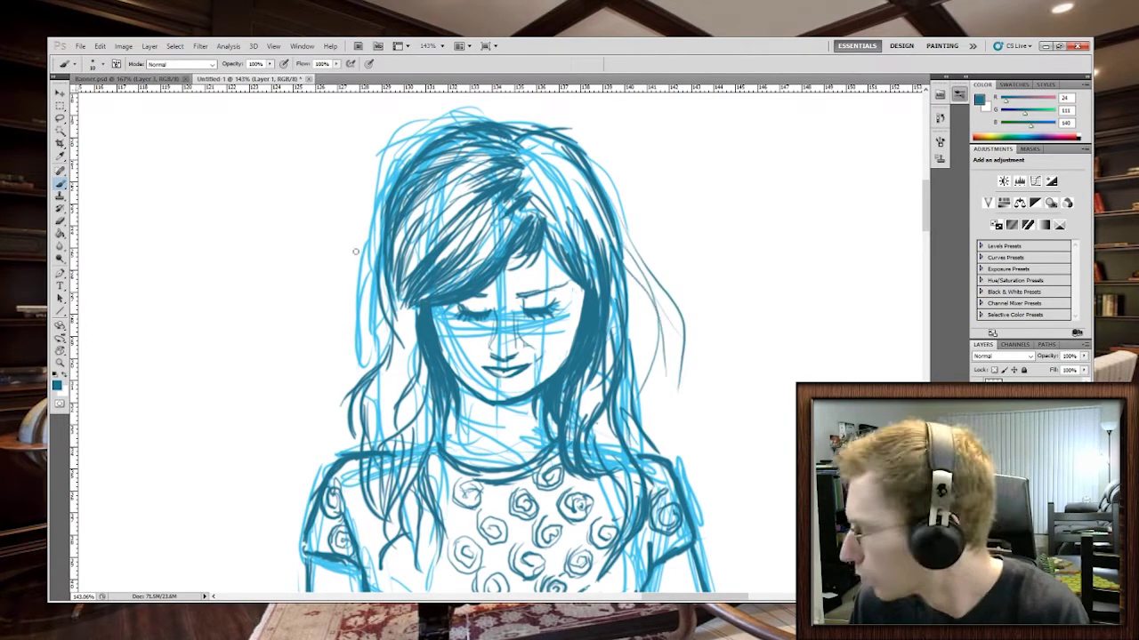
key("ctrl+alt+z")
key("ctrl+alt+z")
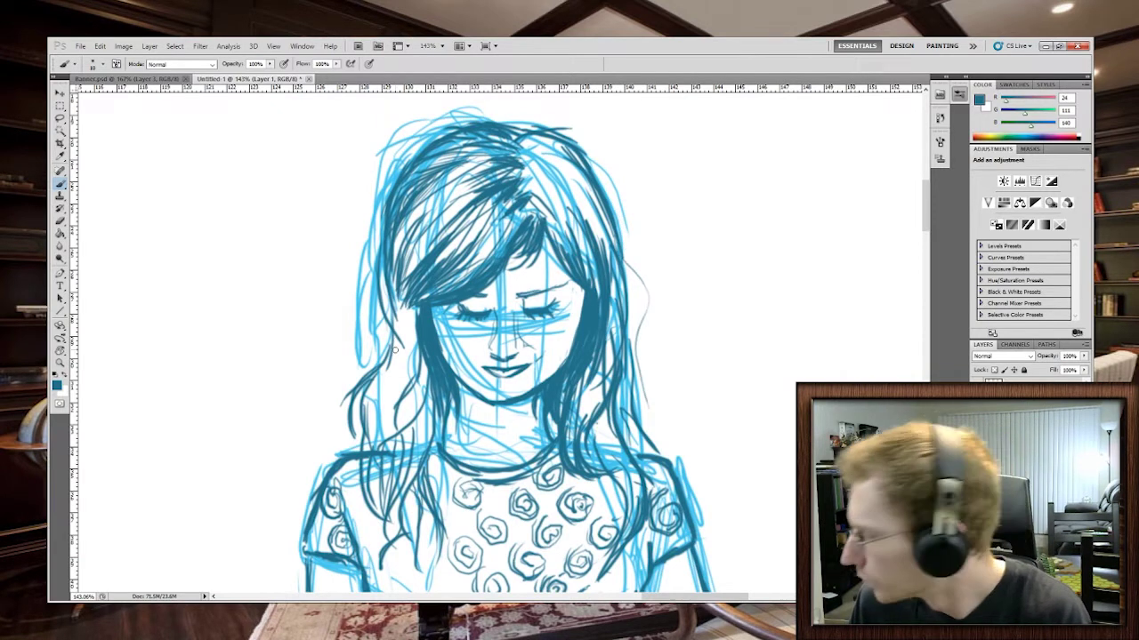
Step: Thicken the dark hair beside the left-hand cheek and extend its strands below the jaw
left_click_drag(403, 299, 418, 365)
left_click_drag(414, 299, 427, 358)
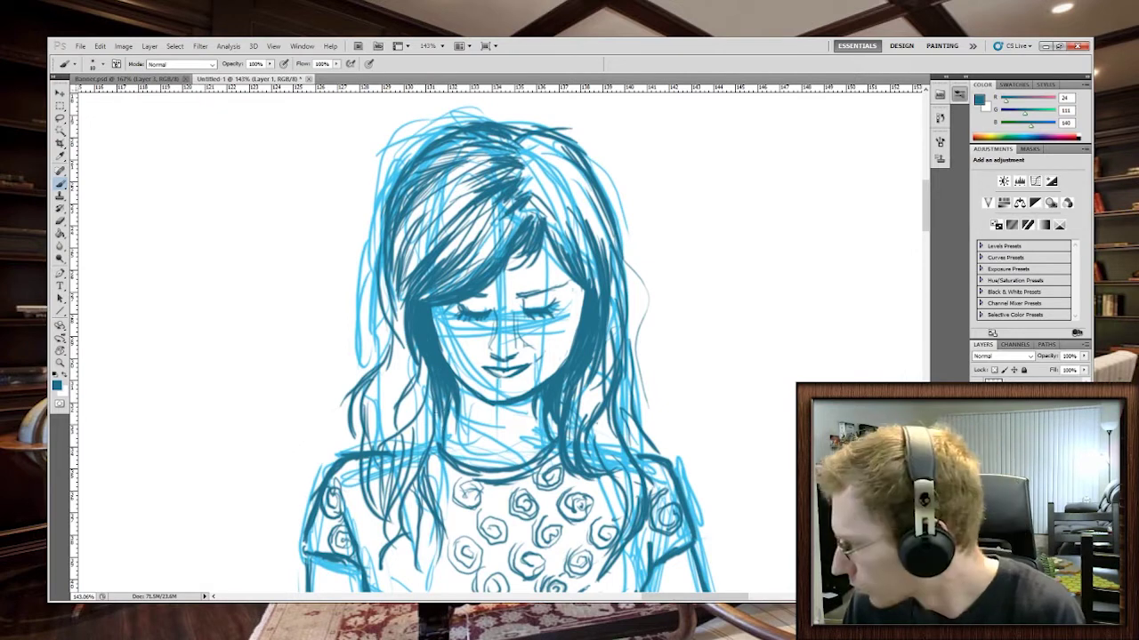
left_click_drag(426, 368, 411, 428)
left_click_drag(425, 363, 414, 415)
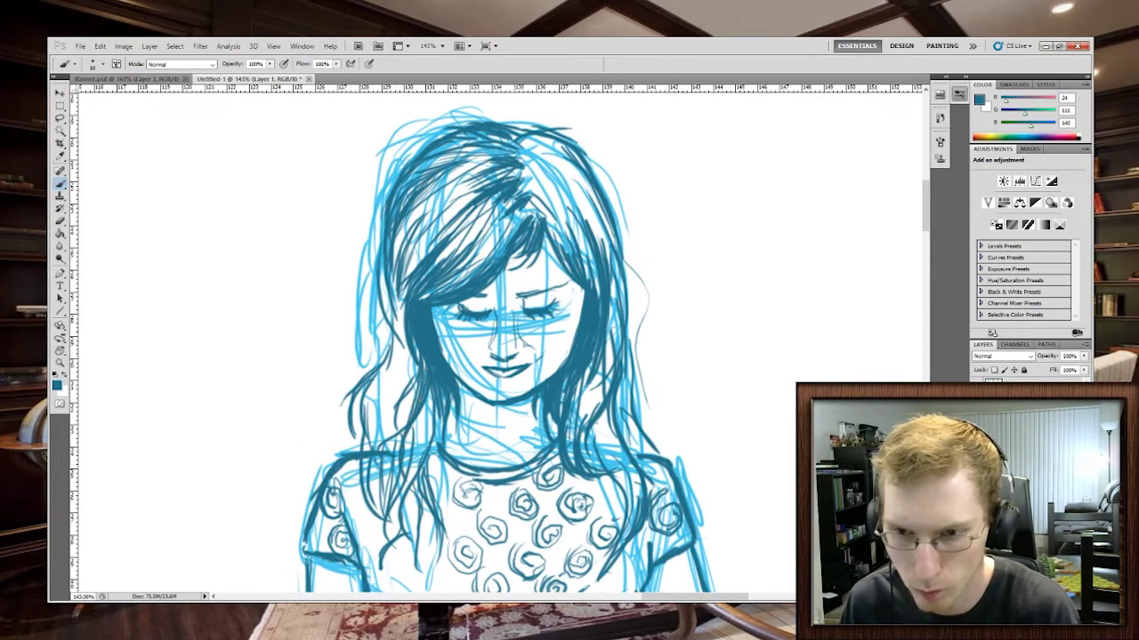
Step: Darken the outer left-hand lock and add strands falling over the left-hand shoulder and chest
mouse_move(388, 306)
left_mouse_down()
mouse_move(371, 392)
mouse_move(352, 406)
mouse_move(365, 518)
left_mouse_up()
left_click_drag(379, 443, 368, 496)
left_click_drag(370, 418, 363, 473)
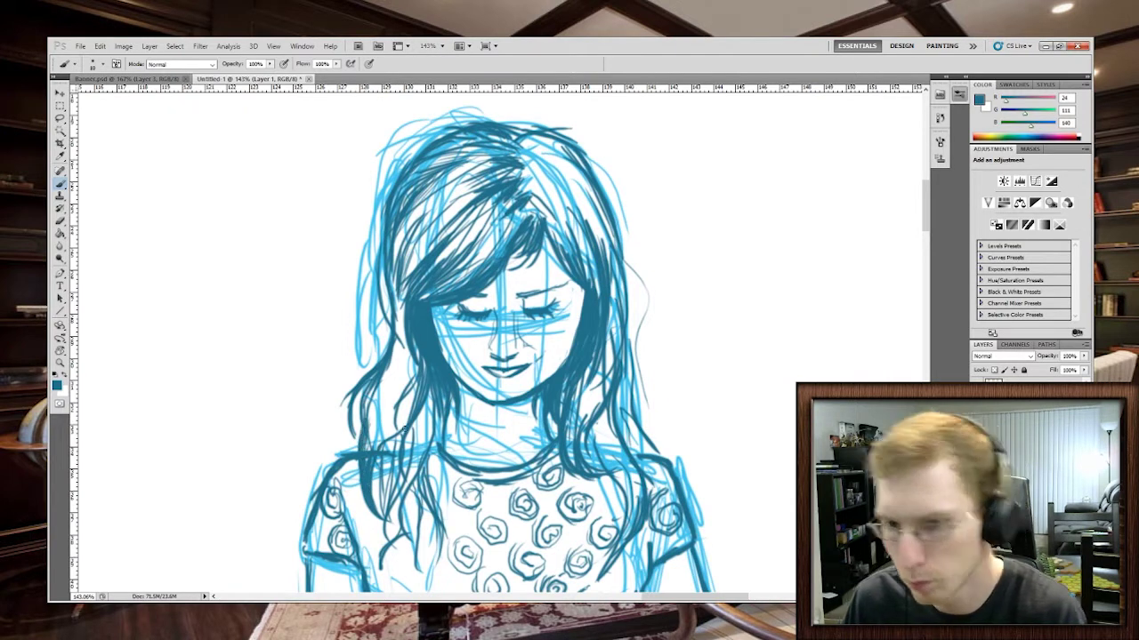
mouse_move(436, 411)
left_mouse_down()
mouse_move(427, 498)
mouse_move(413, 513)
left_mouse_up()
mouse_move(414, 463)
left_mouse_down()
mouse_move(423, 496)
mouse_move(444, 498)
left_mouse_up()
left_click_drag(411, 461, 381, 513)
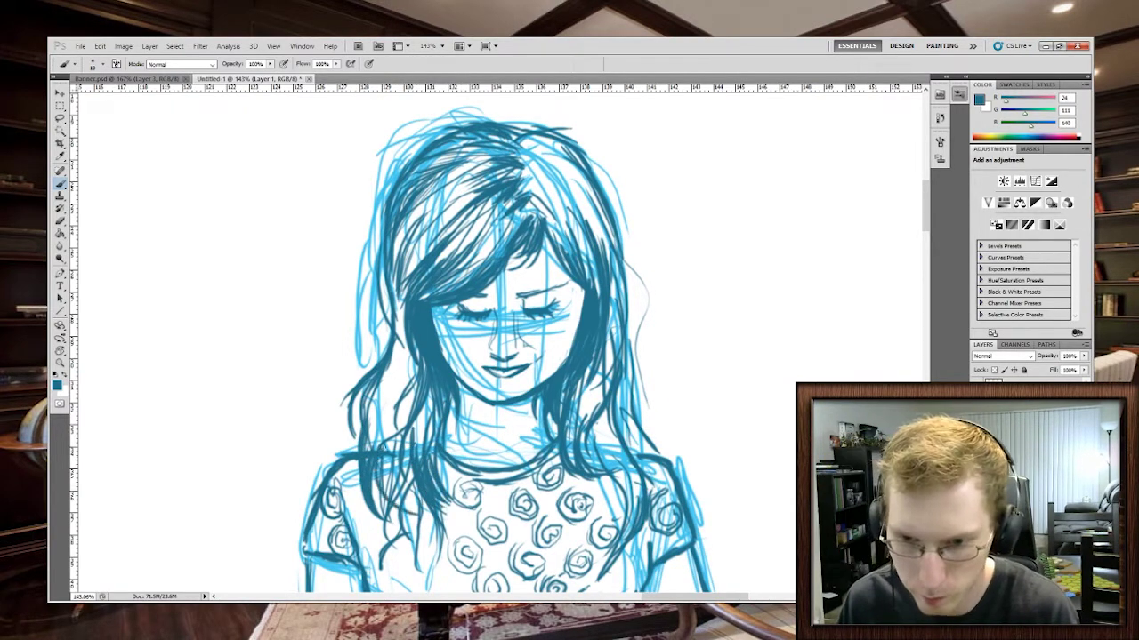
Step: Try extra short strands over the left-hand shoulder and undo the last strokes there
key("ctrl+z")
left_click_drag(380, 457, 390, 515)
left_click_drag(384, 477, 390, 539)
mouse_move(392, 459)
left_mouse_down()
mouse_move(391, 518)
mouse_move(390, 482)
left_mouse_up()
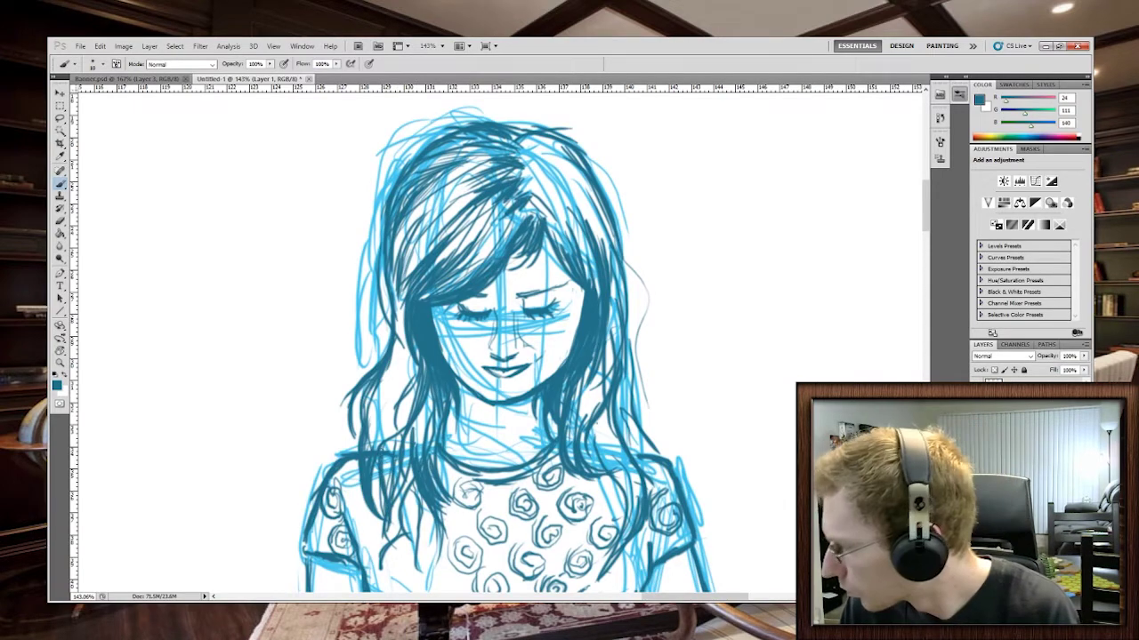
key("ctrl+alt+z")
key("ctrl+alt+z")
key("ctrl+alt+z")
key("ctrl+alt+z")
key("ctrl+alt+z")
Step: Erase the hair ends over the left-hand chest and redraw them as shorter, curled dark strands
scroll(434, 338, "down", 4)
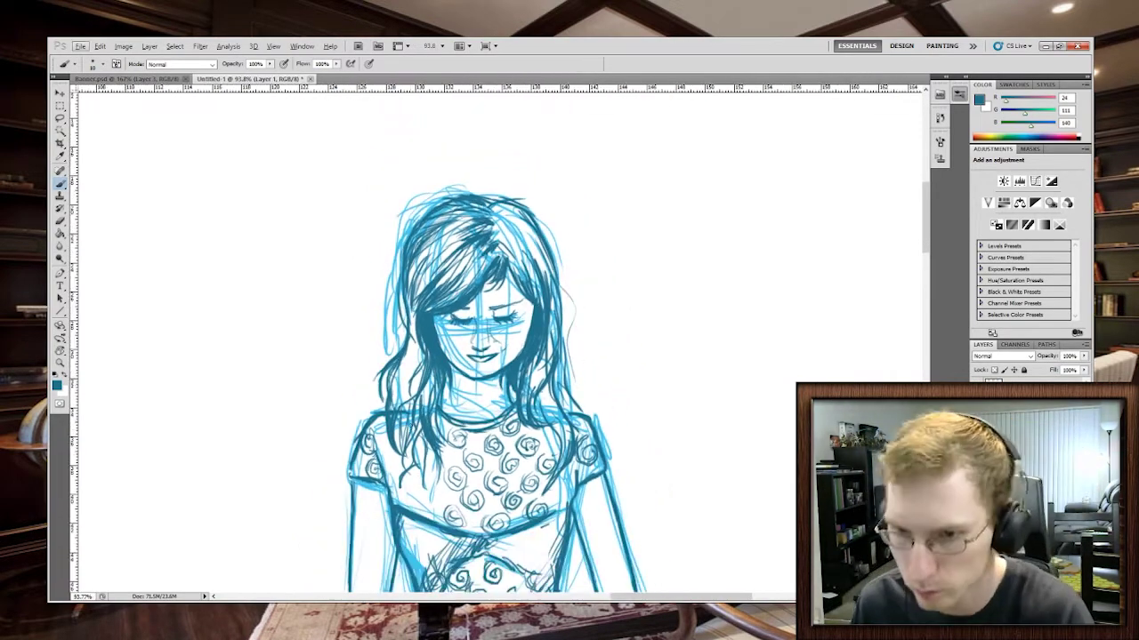
key("e")
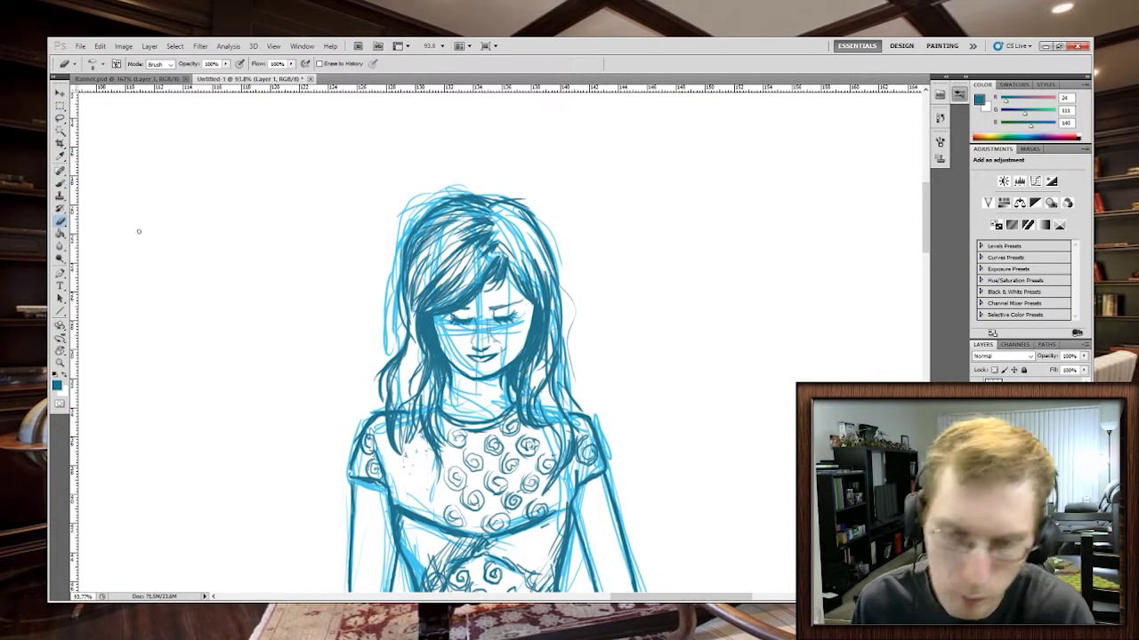
key("b")
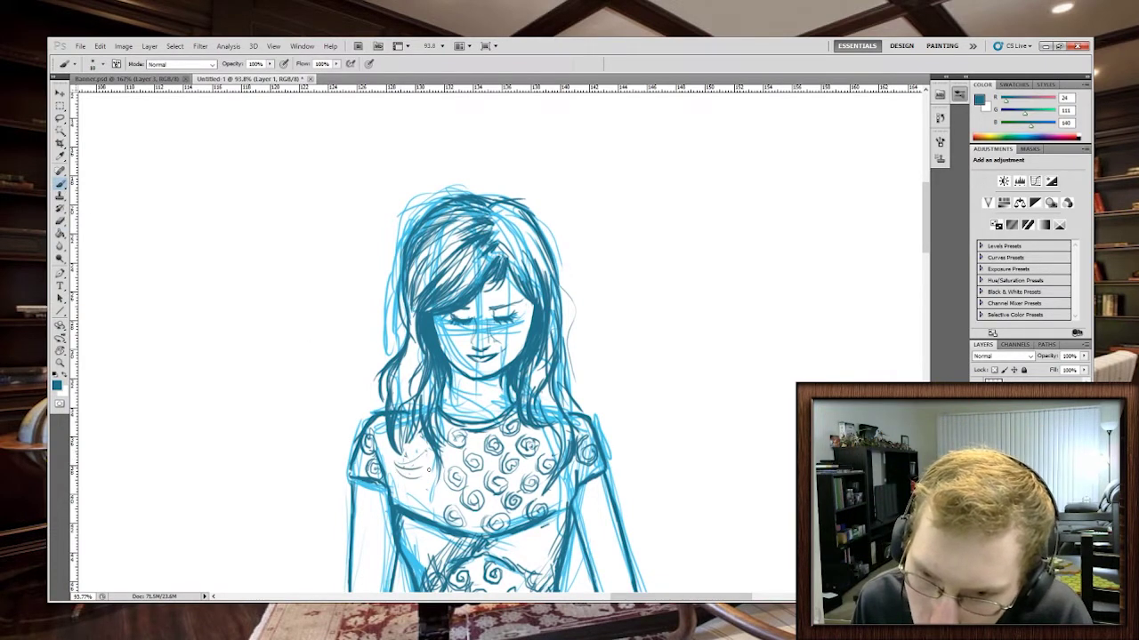
key("ctrl+alt+z")
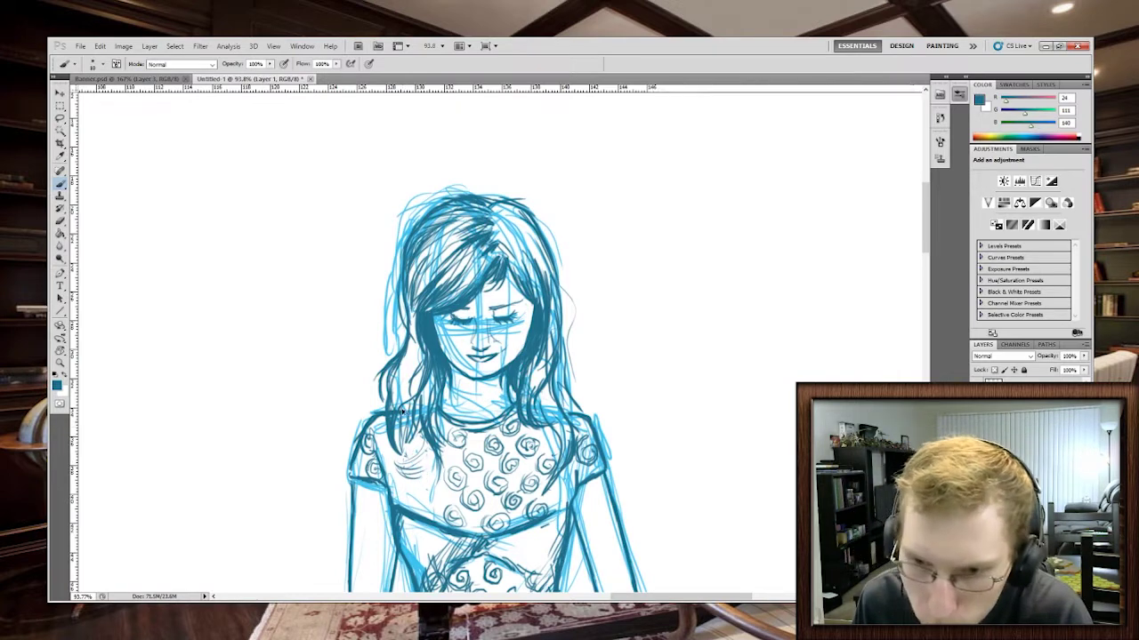
left_click_drag(409, 414, 408, 463)
mouse_move(411, 420)
left_mouse_down()
mouse_move(422, 471)
mouse_move(429, 461)
left_mouse_up()
left_click_drag(420, 436, 430, 468)
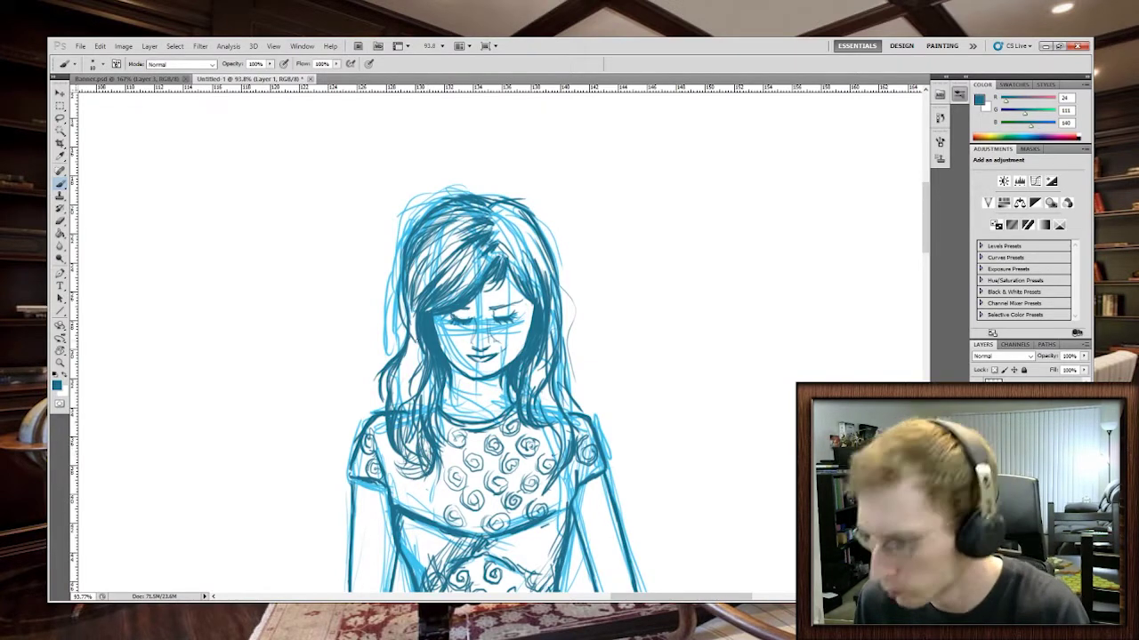
Step: Undo a long strand on the left-hand side and redraw a shorter one beside the cheek
mouse_move(408, 322)
left_mouse_down()
mouse_move(392, 322)
mouse_move(498, 322)
mouse_move(419, 430)
mouse_move(427, 416)
left_mouse_up()
key("ctrl+alt+z")
key("ctrl+z")
left_click_drag(429, 305, 420, 374)
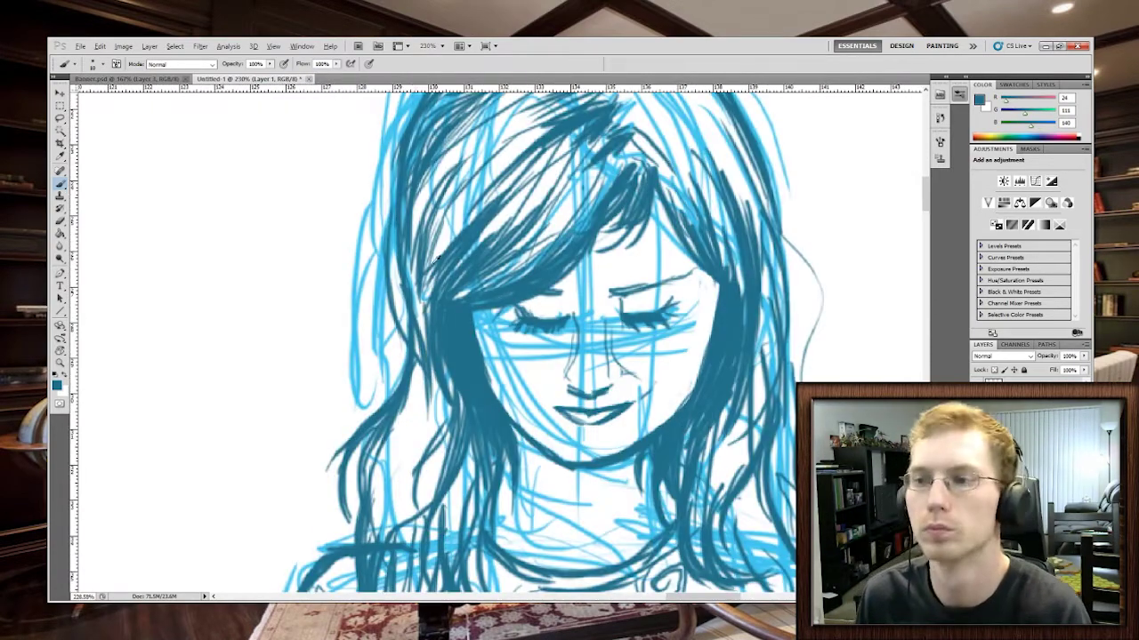
Step: Draw dark strands over the right-hand crown, curving outward from the parting
mouse_move(789, 126)
left_mouse_down()
mouse_move(699, 130)
mouse_move(733, 132)
left_mouse_up()
left_click_drag(925, 190, 925, 182)
left_click_drag(516, 146, 594, 188)
left_click_drag(552, 148, 630, 221)
left_click_drag(536, 166, 605, 198)
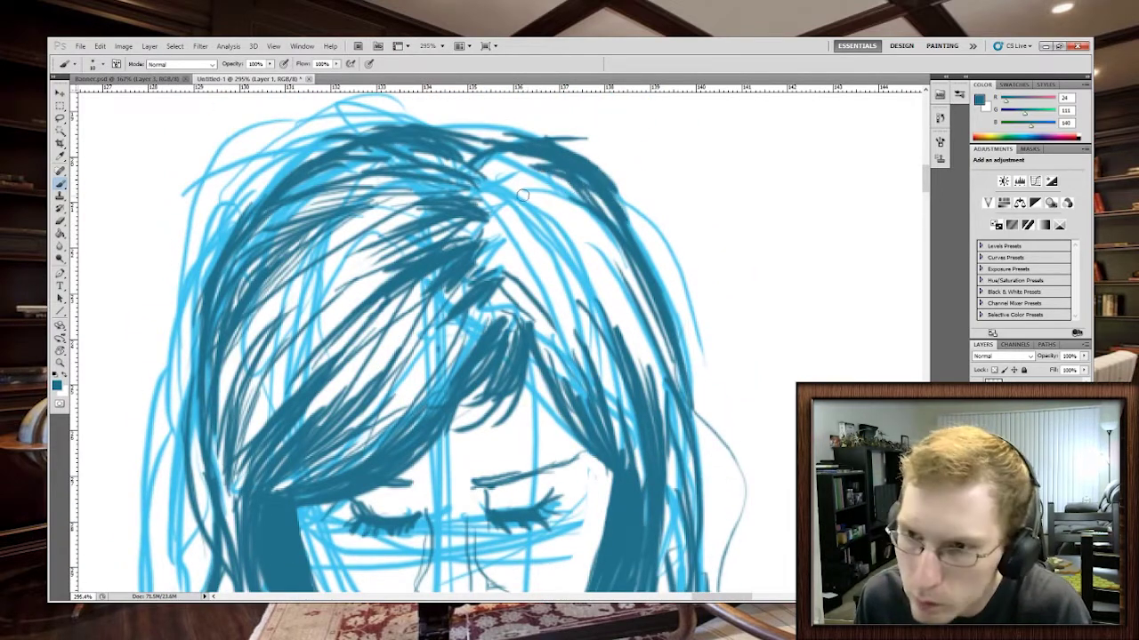
left_click_drag(521, 194, 615, 239)
mouse_move(525, 201)
left_mouse_down()
mouse_move(649, 297)
mouse_move(584, 236)
left_mouse_up()
left_click_drag(516, 192, 585, 209)
Step: Add long dark strands from the parting down the right-hand side of the hair beside the forehead
mouse_move(520, 244)
left_mouse_down()
mouse_move(614, 276)
mouse_move(680, 402)
left_mouse_up()
left_click_drag(576, 276, 672, 418)
mouse_move(569, 281)
left_mouse_down()
mouse_move(685, 480)
mouse_move(663, 382)
mouse_move(694, 482)
left_mouse_up()
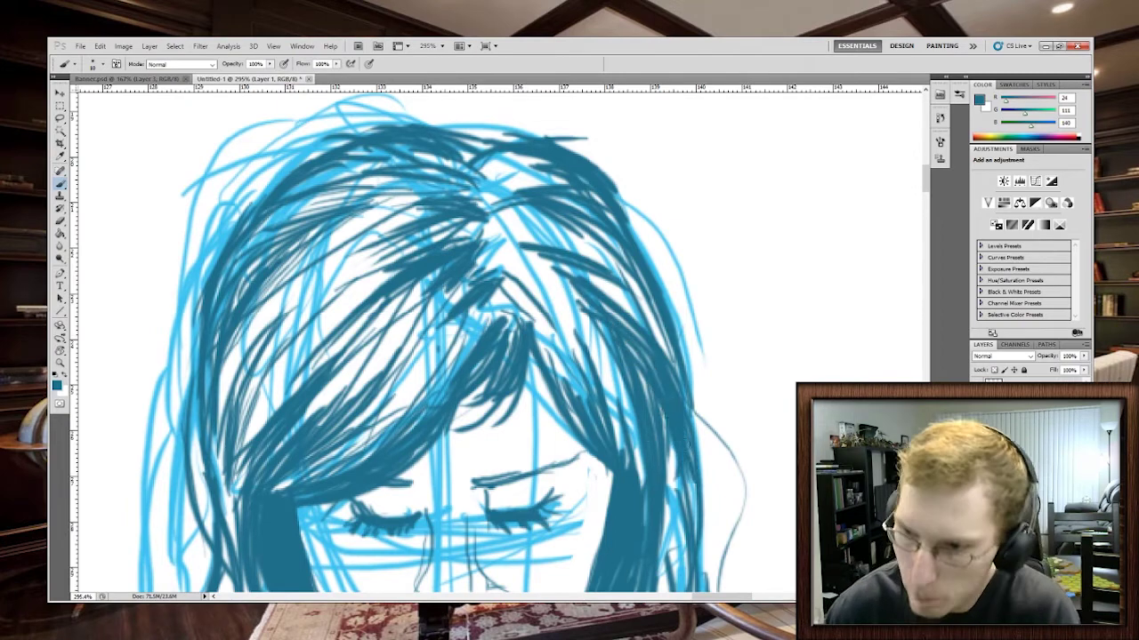
left_click_drag(685, 441, 690, 529)
mouse_move(493, 235)
left_mouse_down()
mouse_move(513, 231)
mouse_move(516, 263)
mouse_move(561, 313)
left_mouse_up()
left_click_drag(524, 279, 553, 372)
Step: Examine the whole standing figure and compare it with the neighbouring sketch on the page
scroll(557, 354, "down", 8)
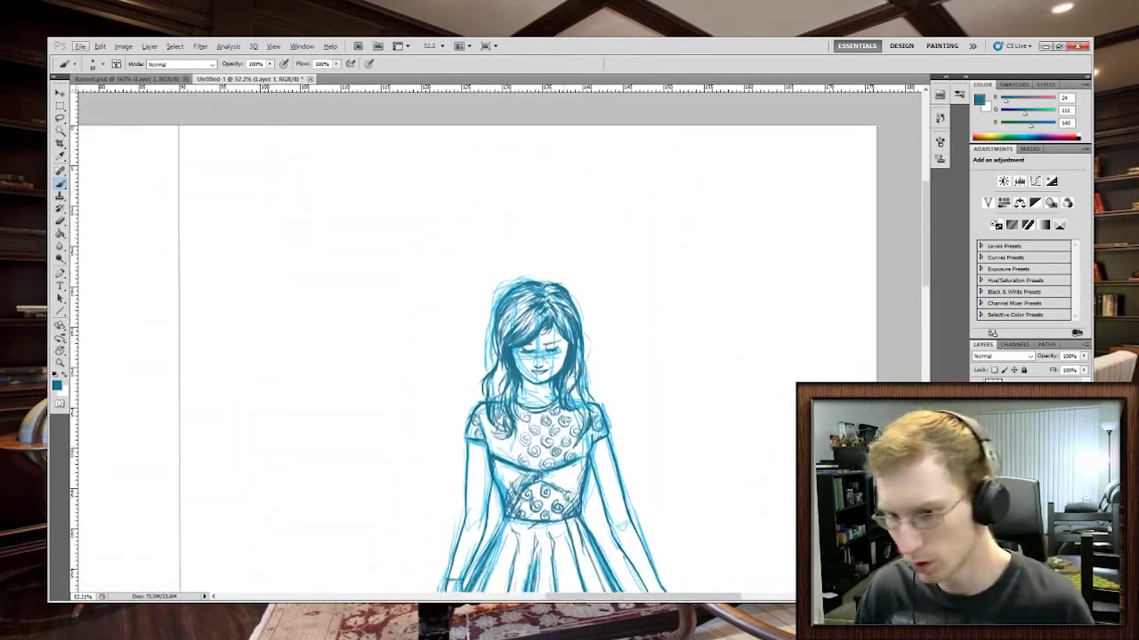
scroll(564, 319, "down", 4)
scroll(564, 318, "down", 1)
scroll(436, 342, "down", 5)
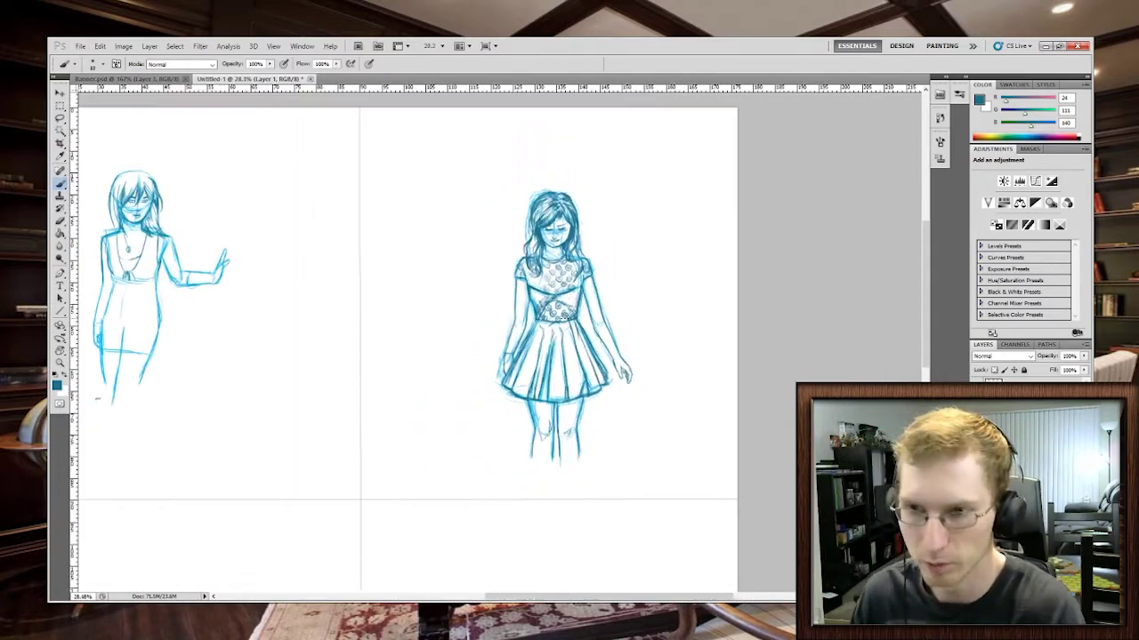
scroll(436, 342, "up", 3)
scroll(436, 343, "down", 2)
scroll(656, 257, "down", 1)
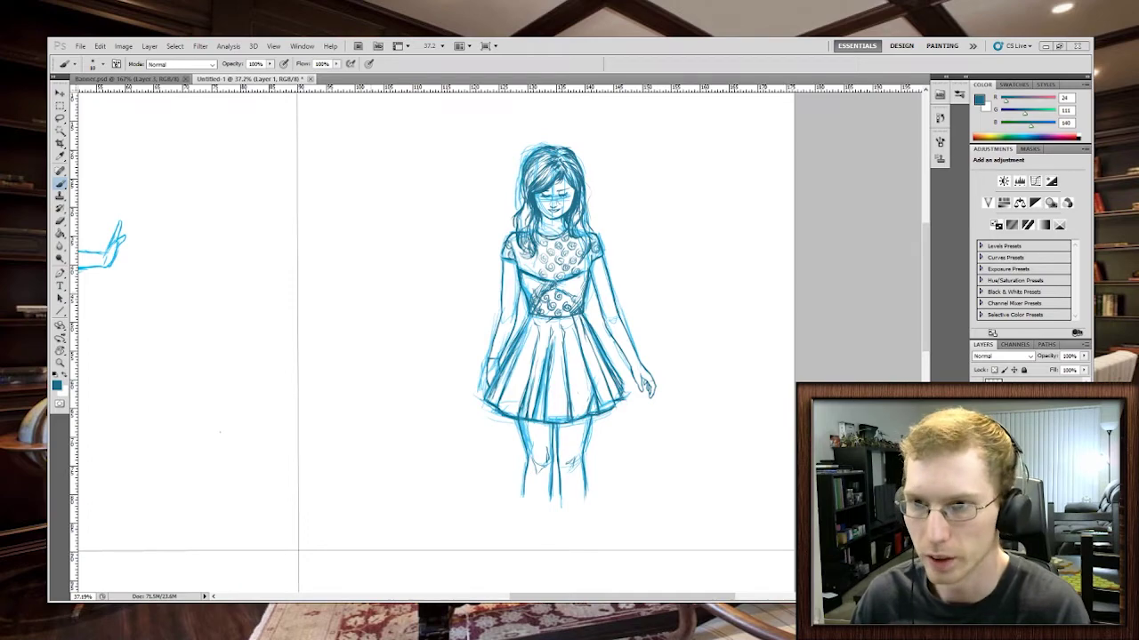
Step: Try the first strokes of a signature across the right-hand lower leg and undo them
scroll(597, 266, "up", 2)
scroll(640, 333, "down", 8)
scroll(641, 332, "up", 4)
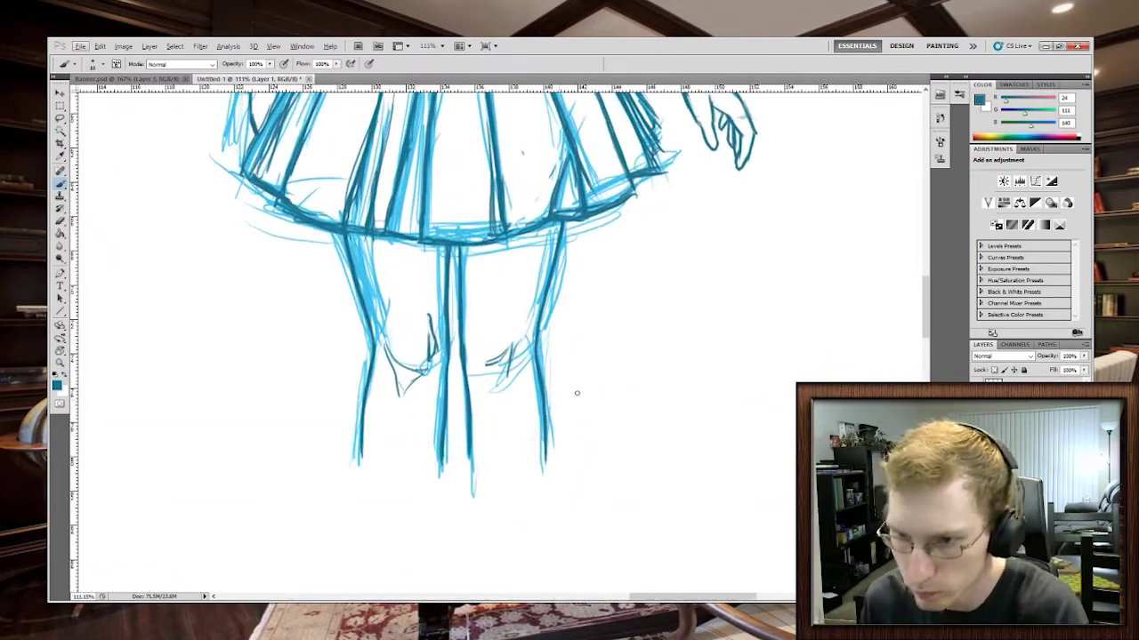
left_click_drag(534, 444, 620, 400)
key("ctrl+z")
scroll(558, 409, "up", 3)
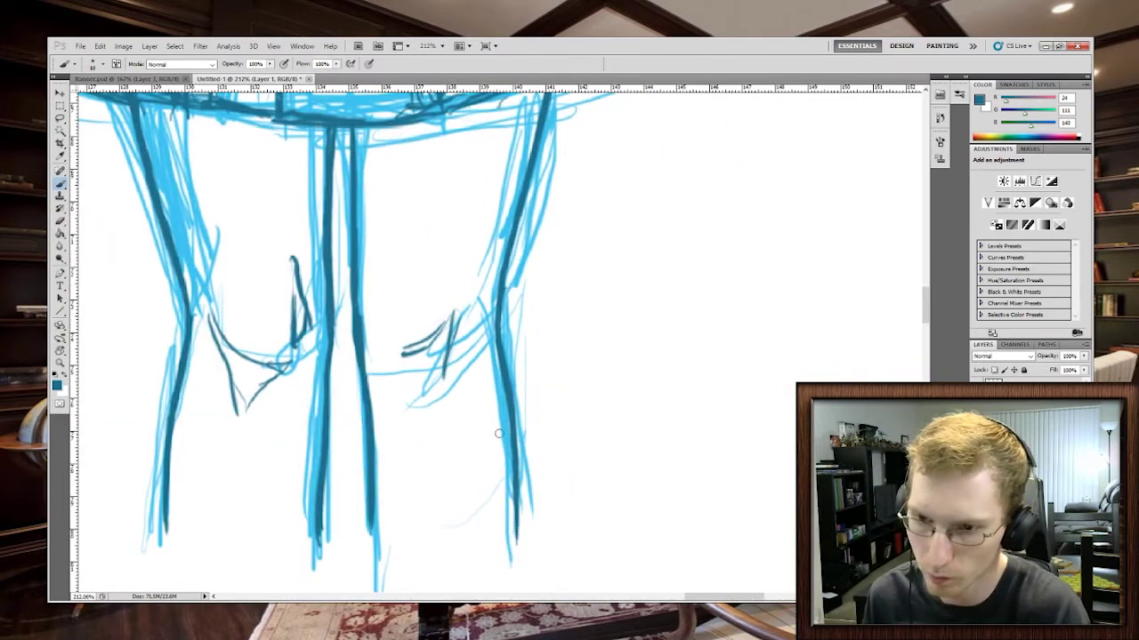
mouse_move(485, 443)
left_mouse_down()
mouse_move(569, 399)
mouse_move(439, 507)
left_mouse_up()
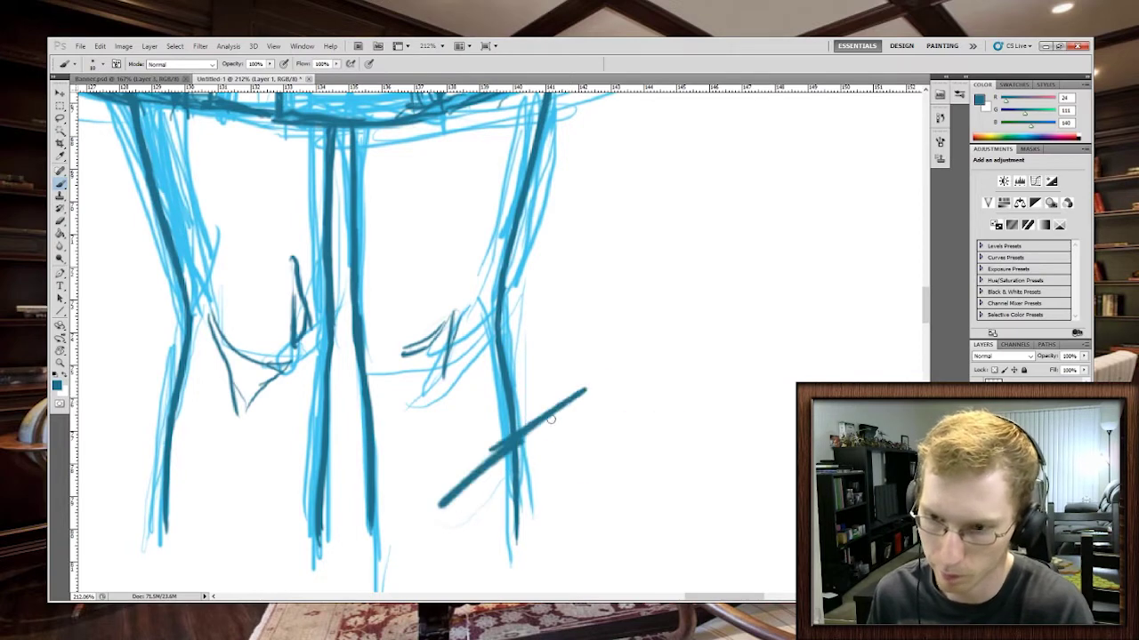
left_click_drag(629, 375, 389, 532)
left_click_drag(523, 436, 449, 498)
key("ctrl+alt+z")
mouse_move(498, 463)
left_mouse_down()
mouse_move(439, 504)
mouse_move(442, 518)
left_mouse_up()
key("ctrl+alt+z")
key("ctrl+alt+z")
Step: Sign the drawing with a dark handwritten signature beside the right-hand lower leg
mouse_move(584, 495)
left_mouse_down()
mouse_move(707, 498)
mouse_move(622, 480)
mouse_move(558, 573)
mouse_move(613, 489)
mouse_move(598, 499)
mouse_move(704, 467)
left_mouse_up()
key("ctrl+alt+z")
key("ctrl+alt+z")
key("ctrl+alt+z")
key("ctrl+alt+z")
scroll(746, 307, "down", 3)
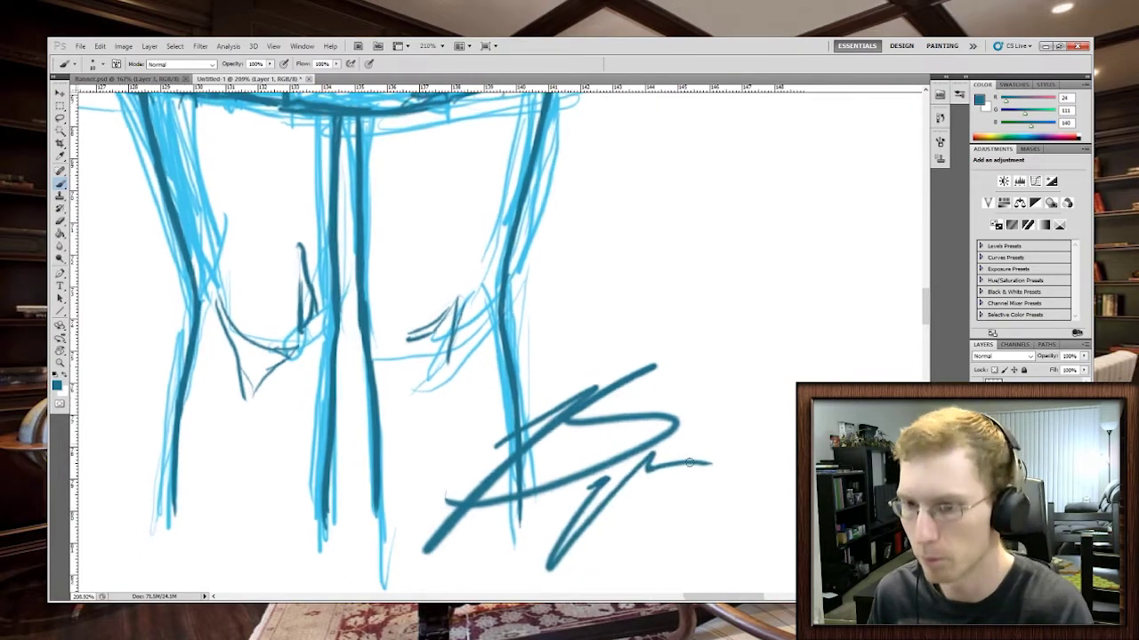
left_click_drag(819, 356, 635, 497)
left_click_drag(716, 405, 677, 457)
left_click_drag(752, 438, 795, 431)
scroll(652, 437, "down", 10)
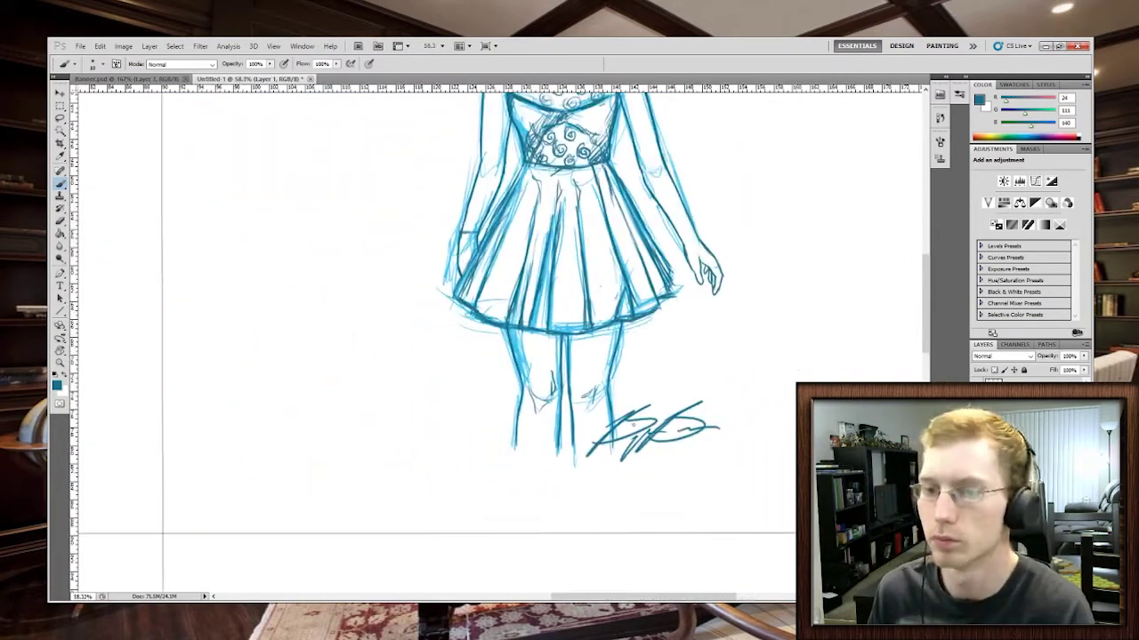
scroll(925, 291, "up", 3)
scroll(916, 297, "down", 3)
scroll(894, 313, "up", 3)
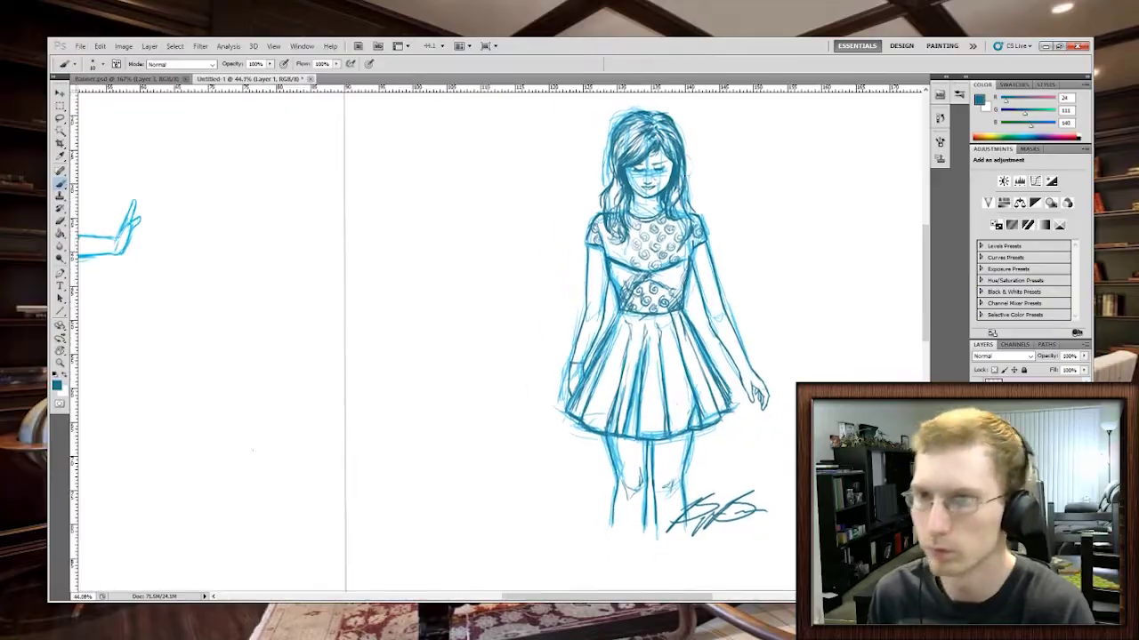